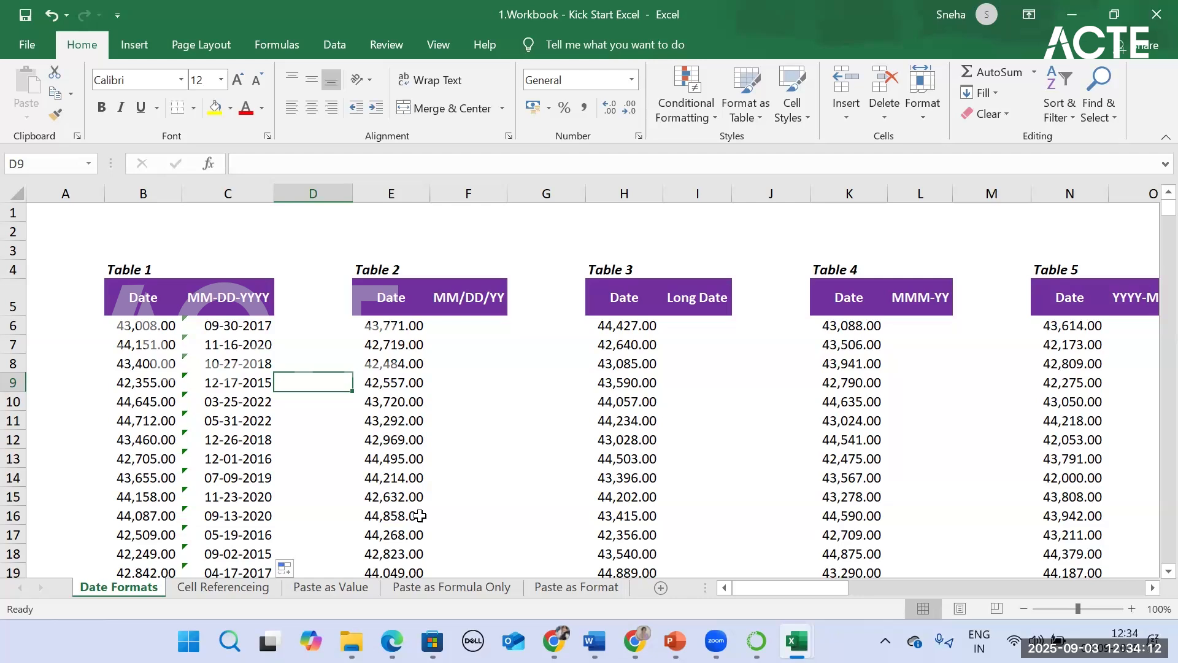
# Step: Select the whole employee salary table, B3:F720, on the Paste as Formula Only sheet
pyautogui.scroll(-5, 471, 341)
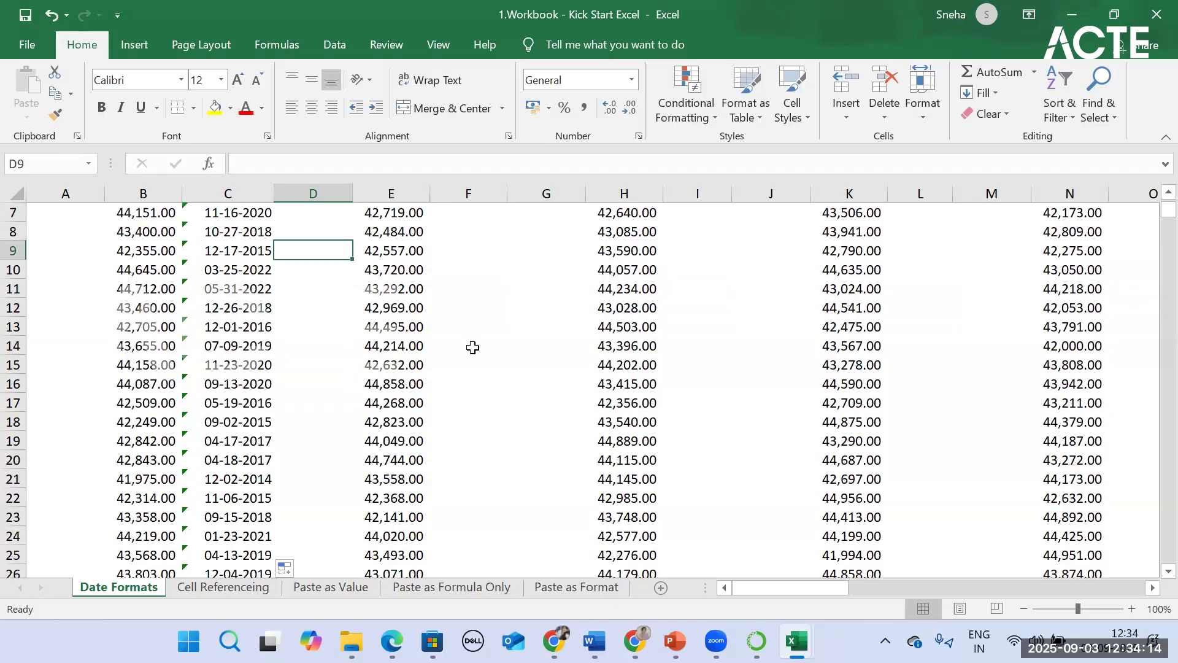
pyautogui.scroll(5, 470, 342)
pyautogui.click(452, 585)
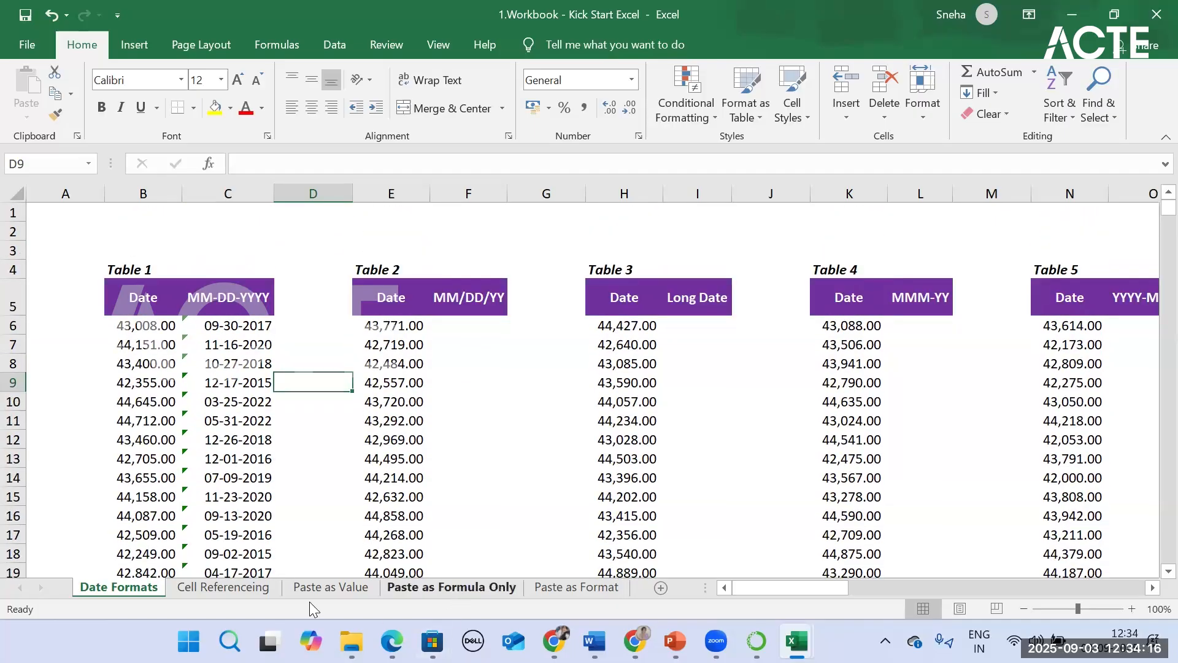
pyautogui.moveTo(109, 248); pyautogui.dragTo(586, 555)
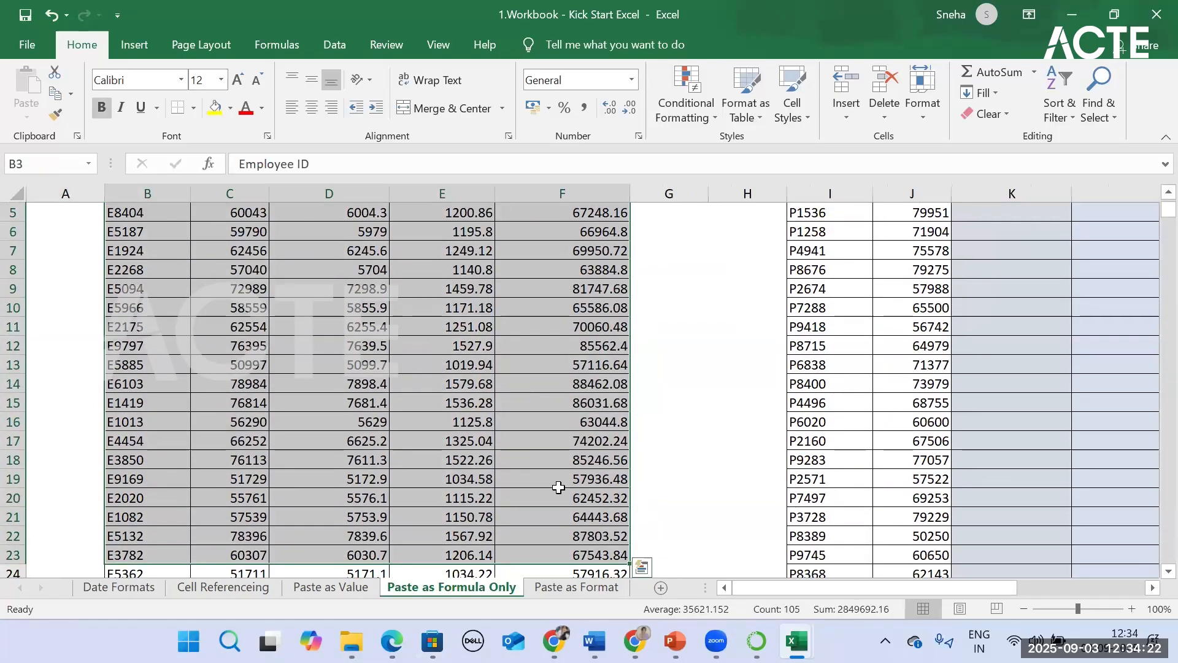
pyautogui.hotkey('ctrl', 'shift', 'Down')
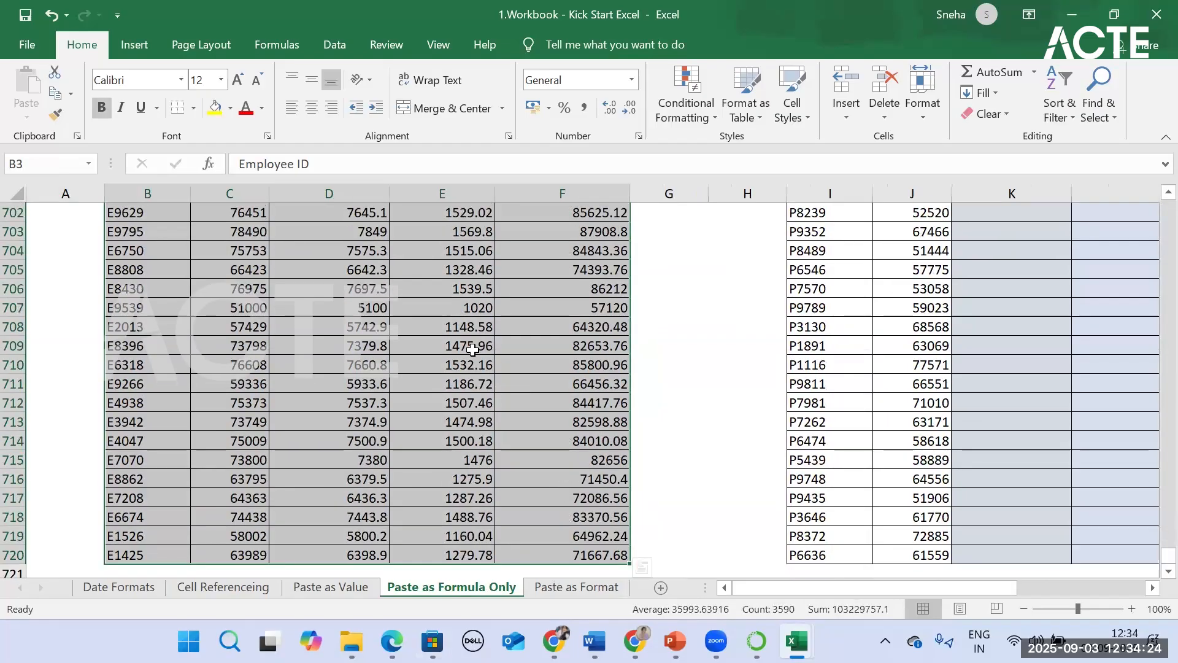
# Step: Create a PivotTable from the selected range, placed on the existing Paste as Value sheet at cell C727
pyautogui.click(142, 51)
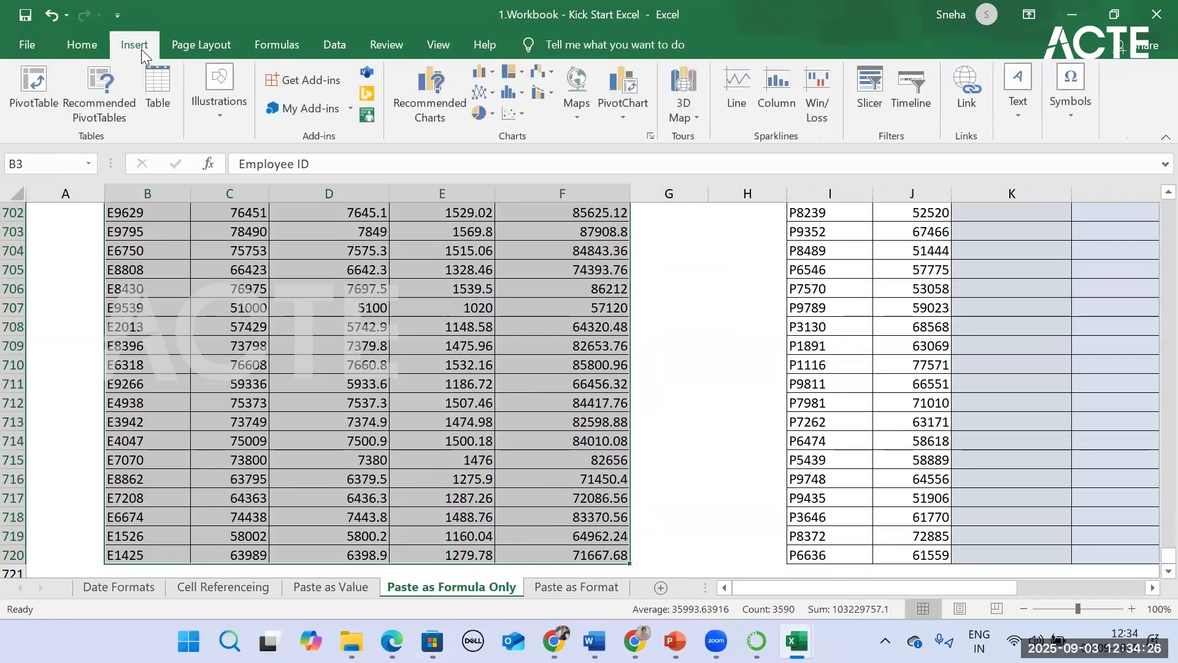
pyautogui.click(18, 90)
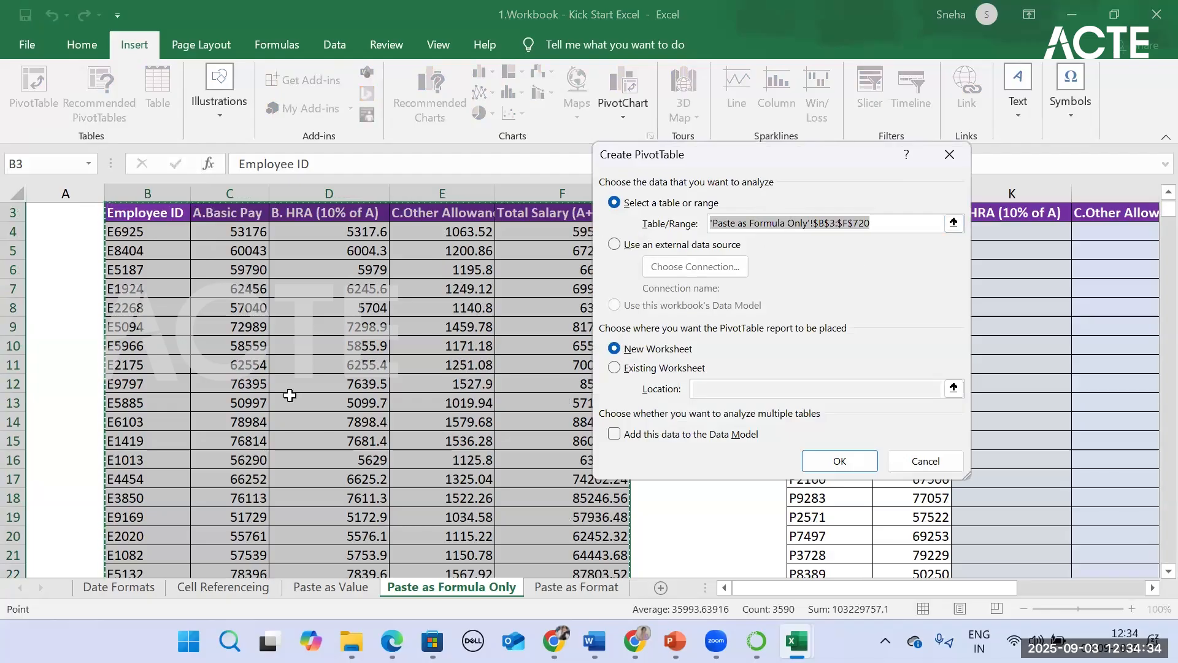
pyautogui.click(640, 370)
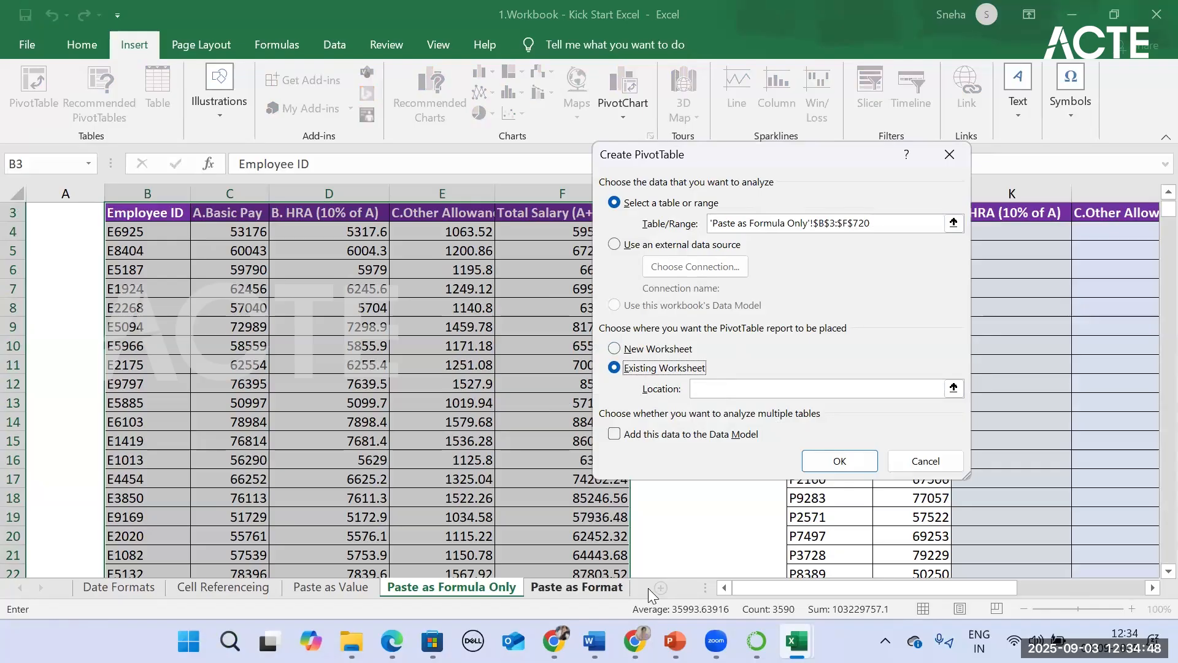
pyautogui.click(611, 589)
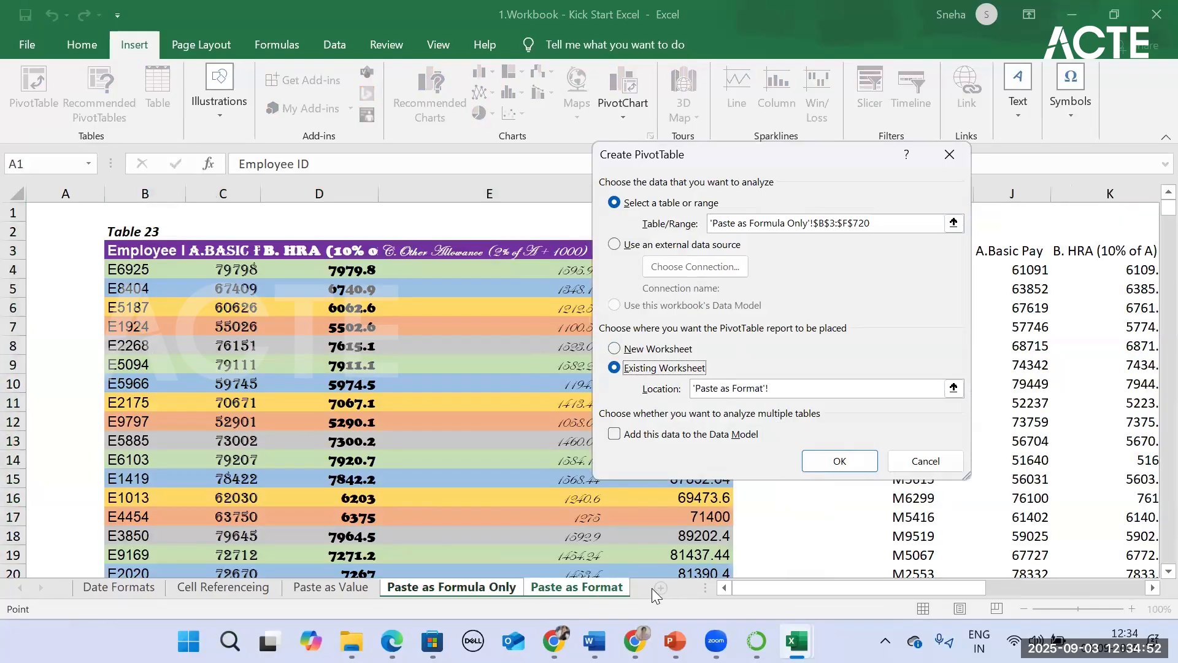
pyautogui.click(347, 593)
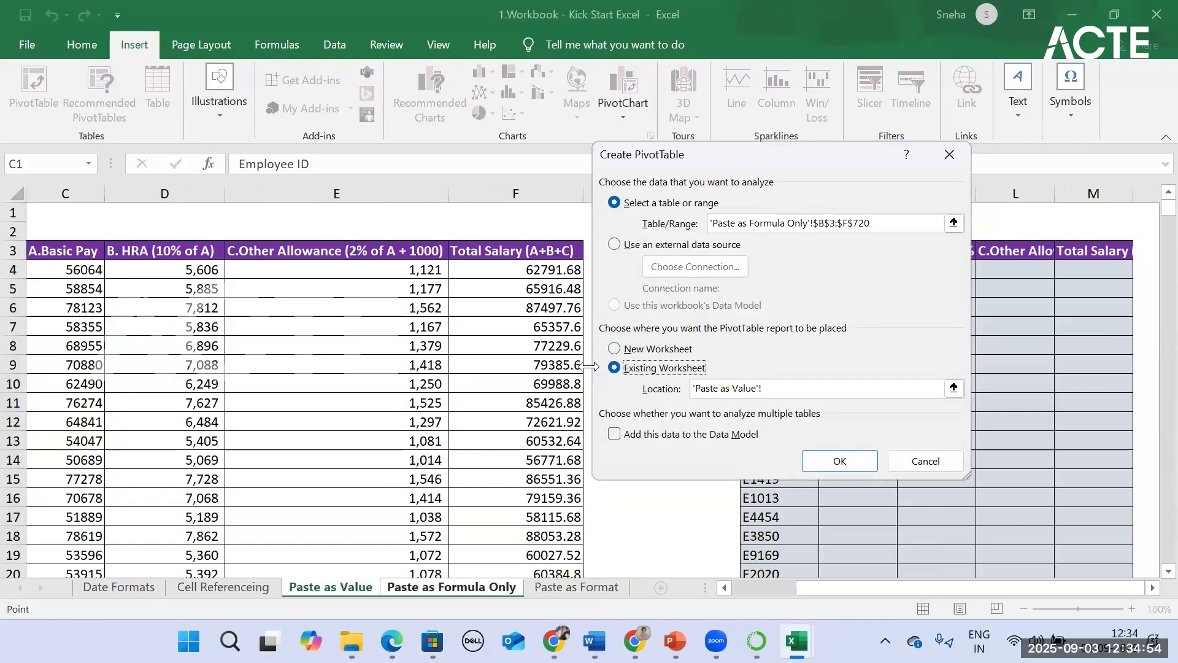
pyautogui.scroll(-5, 529, 491)
pyautogui.scroll(-20, 529, 491)
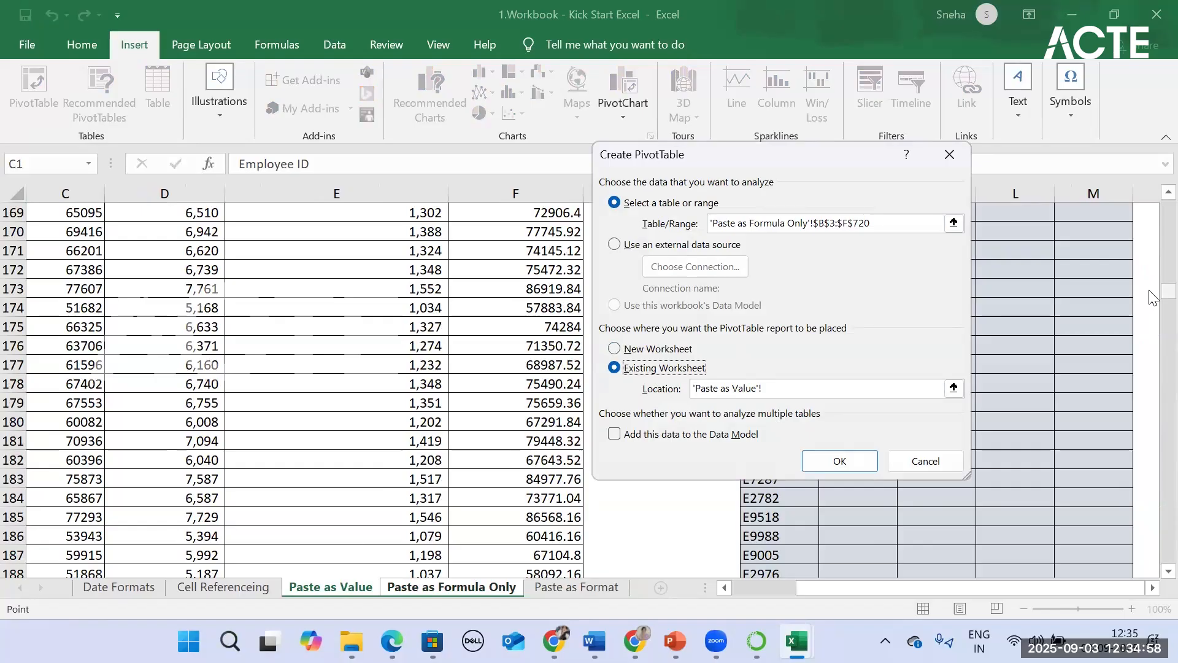
pyautogui.moveTo(1169, 291); pyautogui.dragTo(1168, 567)
pyautogui.scroll(-6, 282, 400)
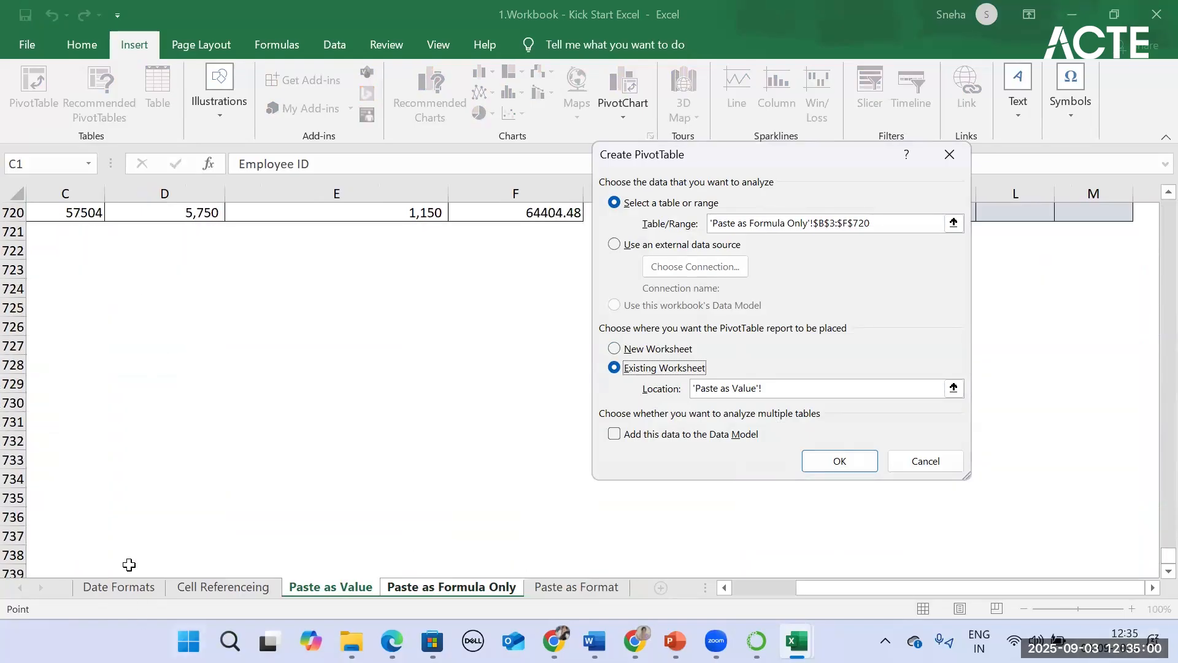
pyautogui.click(55, 345)
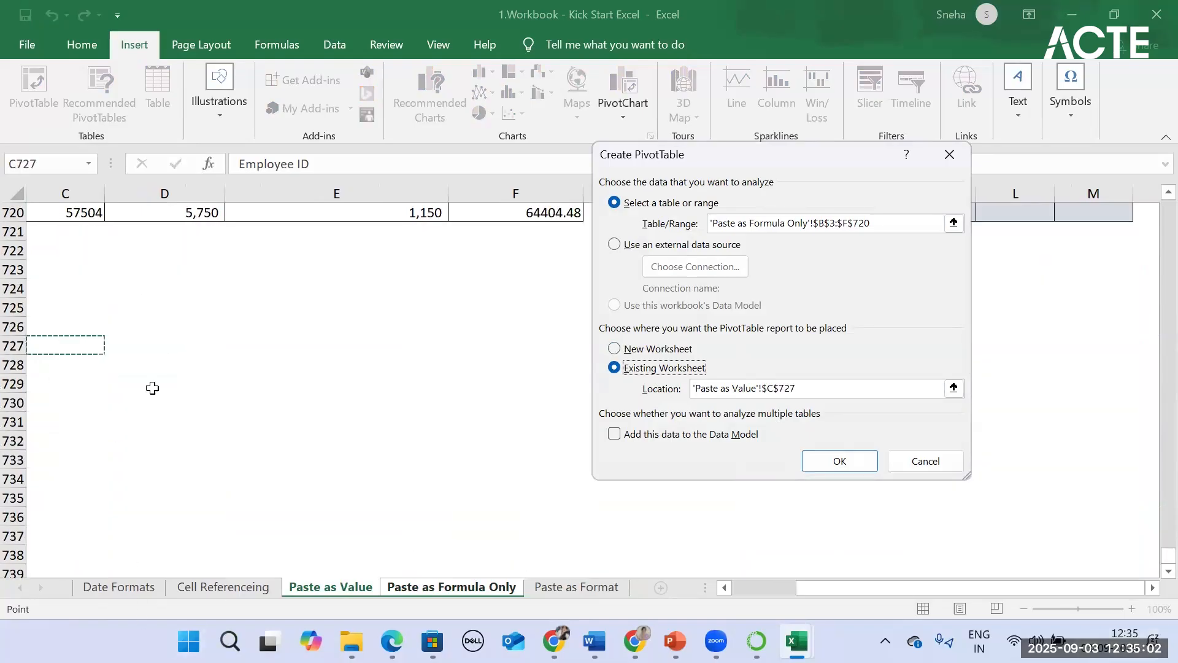
pyautogui.click(849, 464)
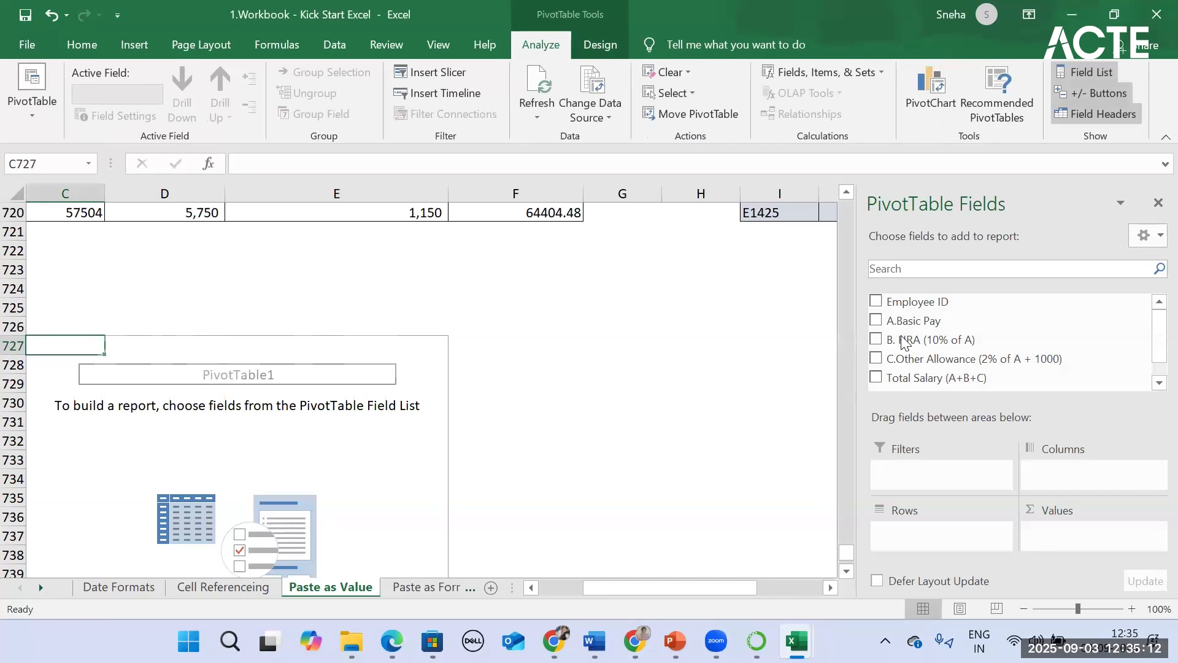
# Step: Add Employee ID to the PivotTable's rows and Total Salary (A+B+C) to its values
pyautogui.click(877, 301)
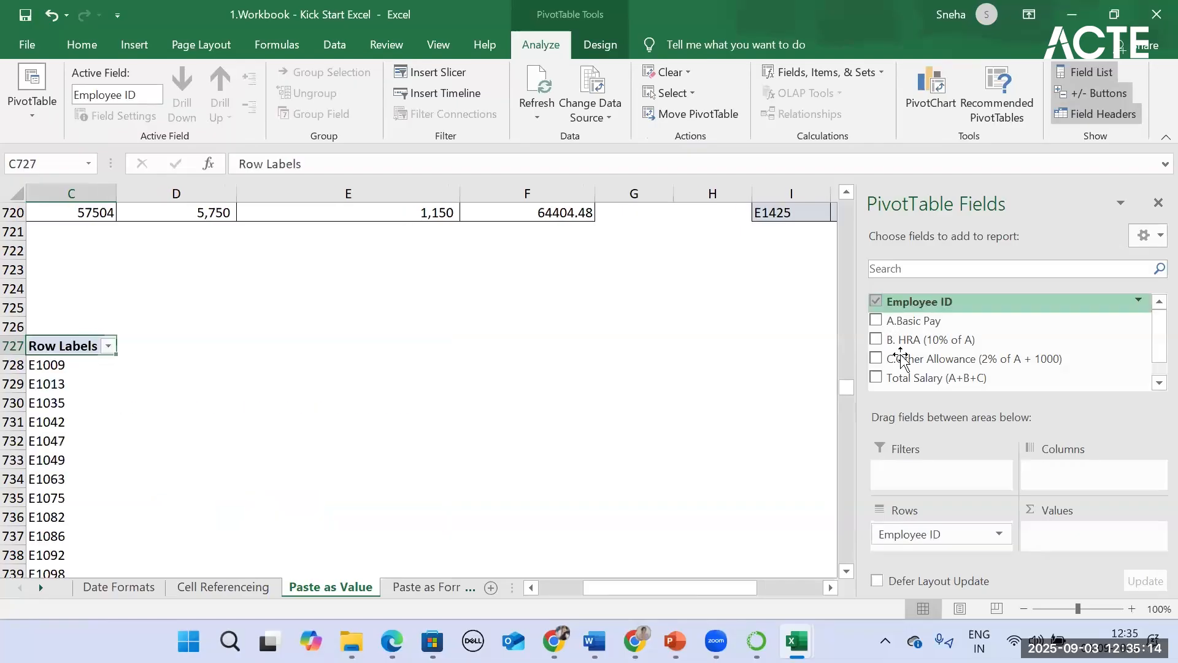
pyautogui.click(877, 379)
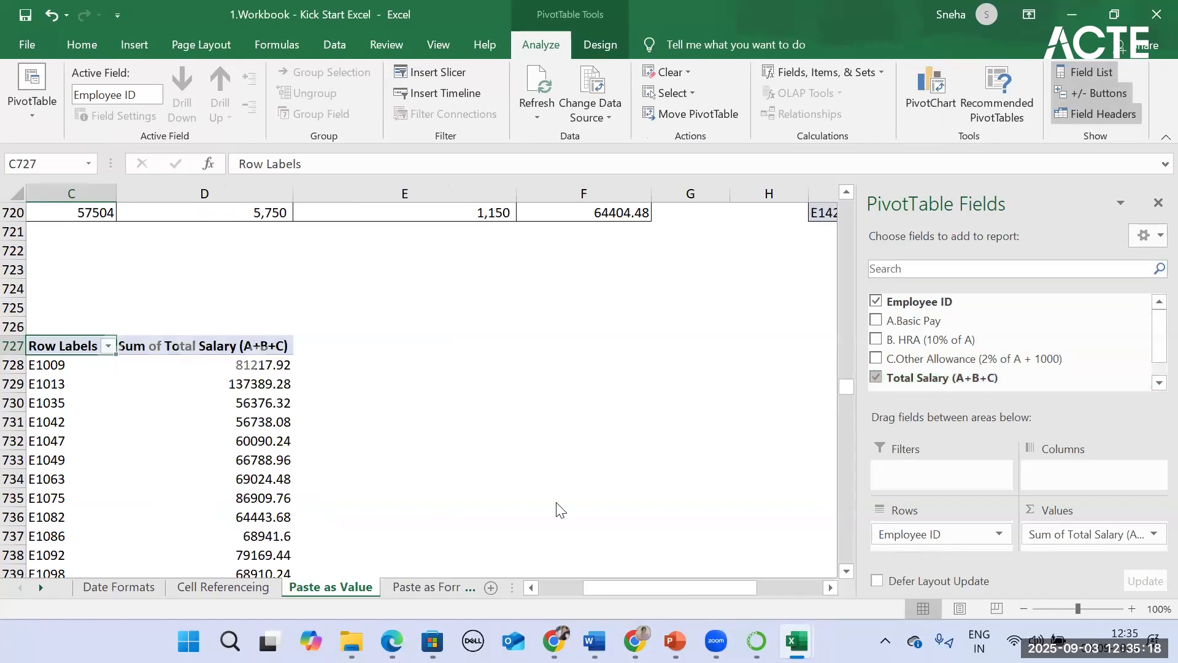
# Step: Examine the PivotTable's salary sums per employee down to the grand total, alongside Table 19 on the same sheet
pyautogui.scroll(13, 578, 413)
pyautogui.moveTo(847, 378); pyautogui.dragTo(807, 120)
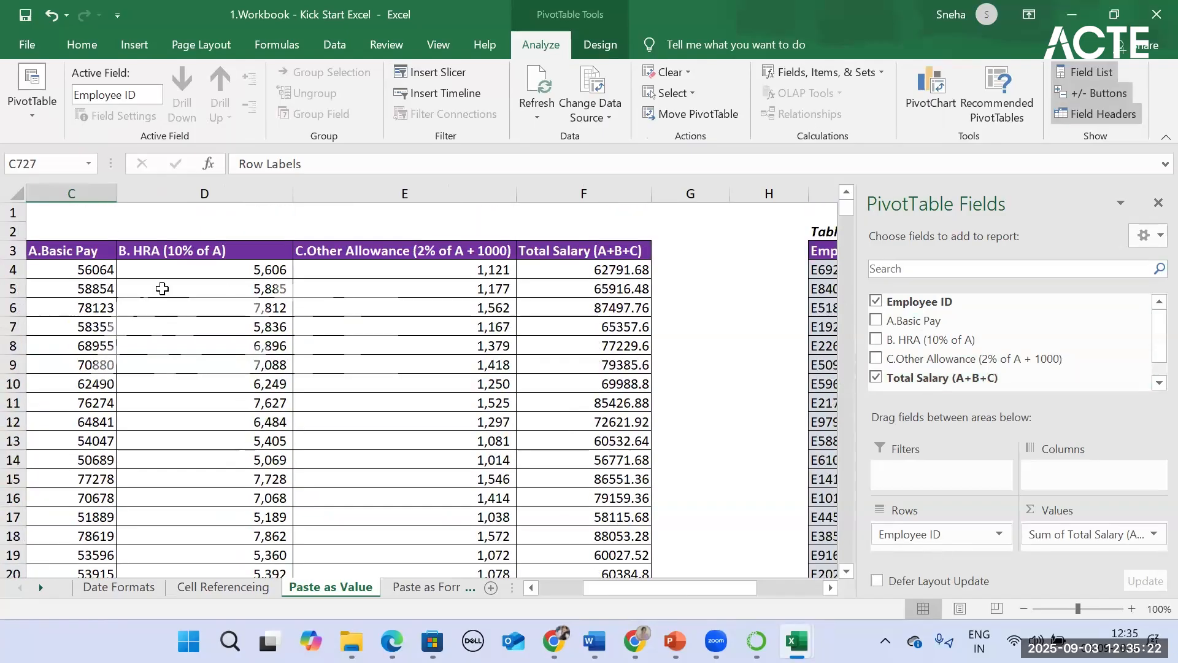
pyautogui.click(562, 587)
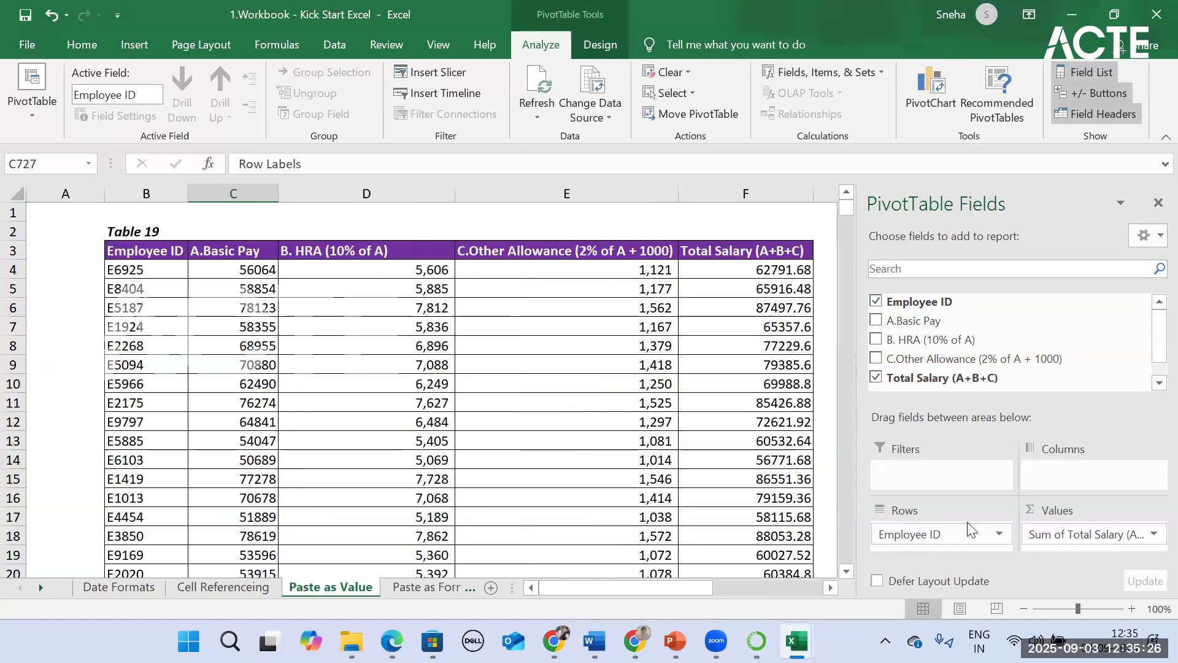
pyautogui.moveTo(852, 208); pyautogui.dragTo(865, 635)
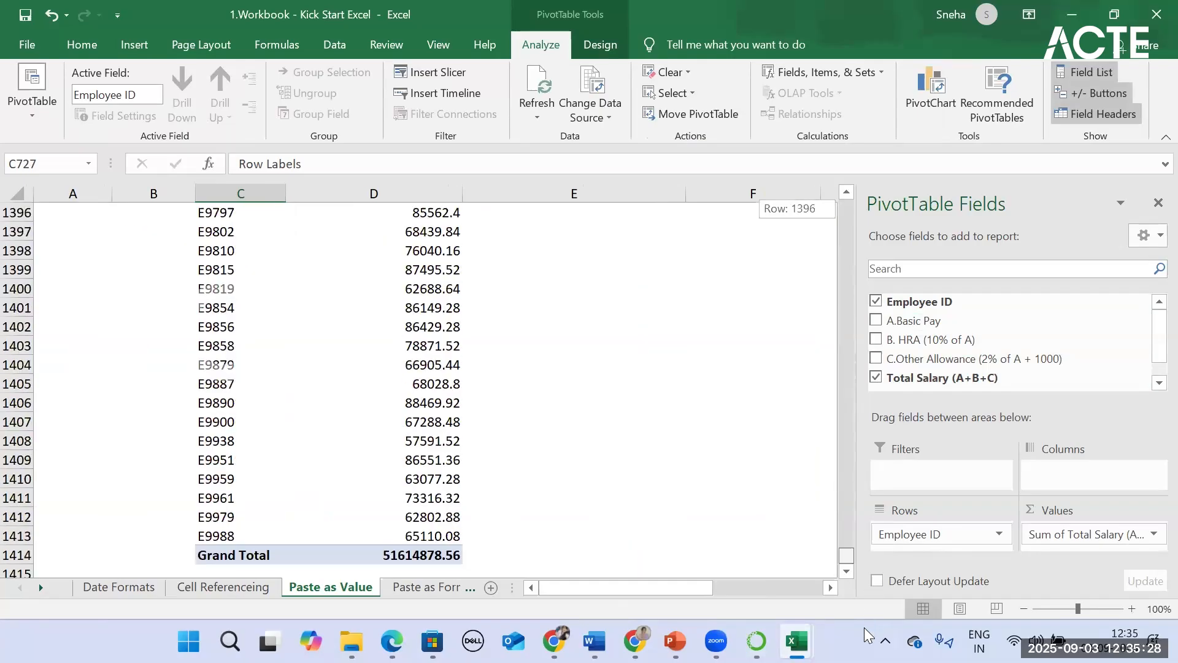
pyautogui.scroll(16, 485, 543)
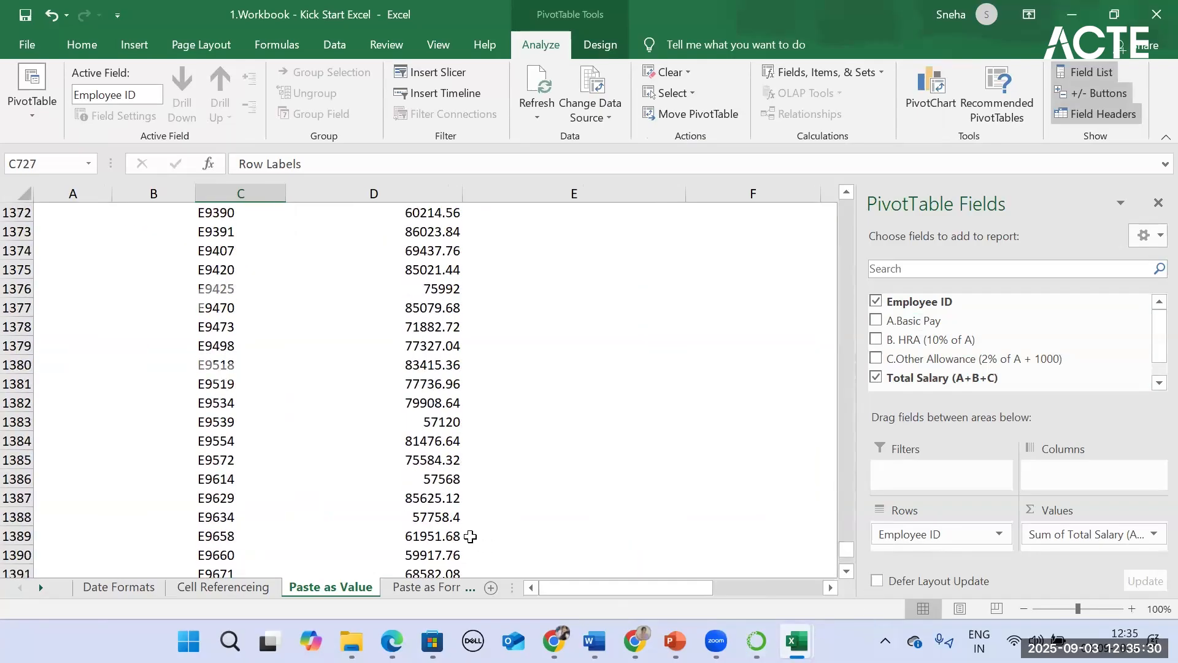
pyautogui.scroll(18, 459, 543)
pyautogui.click(429, 516)
pyautogui.scroll(5, 720, 513)
pyautogui.moveTo(847, 516); pyautogui.dragTo(844, 149)
pyautogui.moveTo(847, 488); pyautogui.dragTo(830, 123)
pyautogui.scroll(-20, 674, 484)
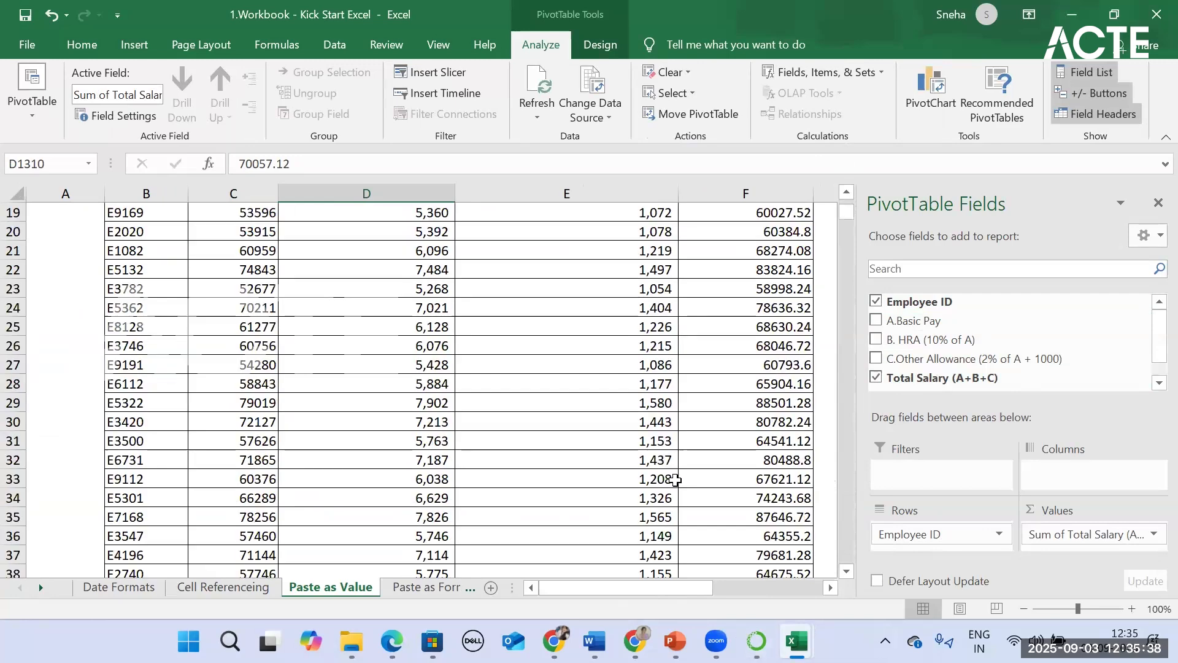
pyautogui.scroll(-13, 673, 491)
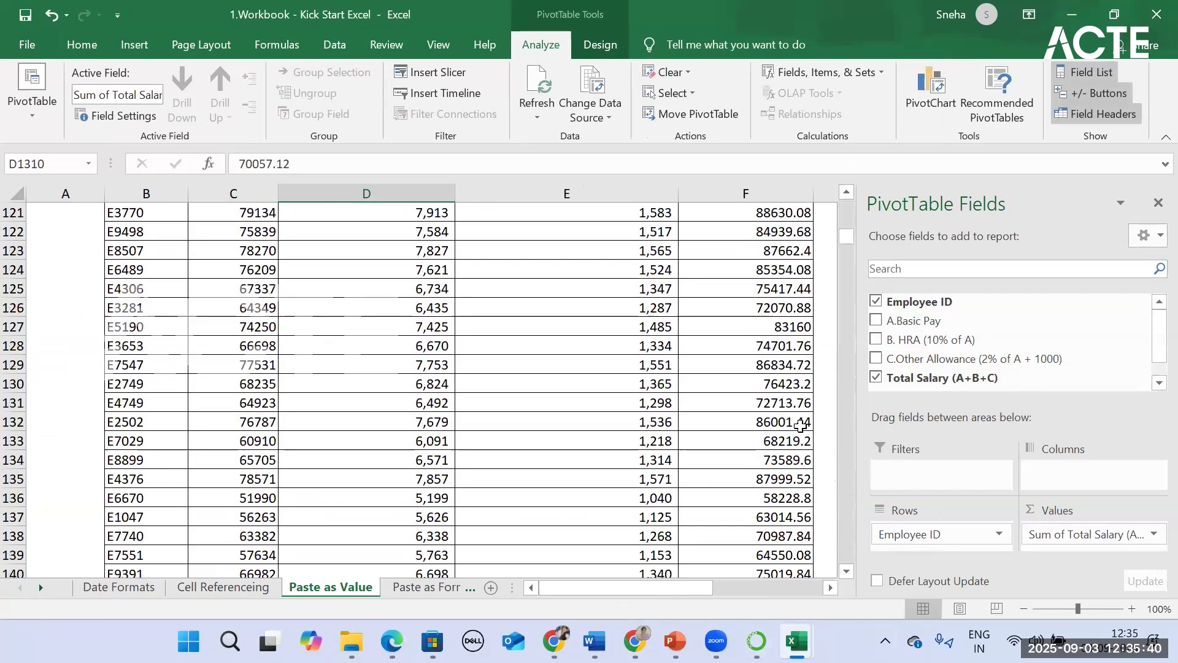
pyautogui.moveTo(847, 237); pyautogui.dragTo(860, 569)
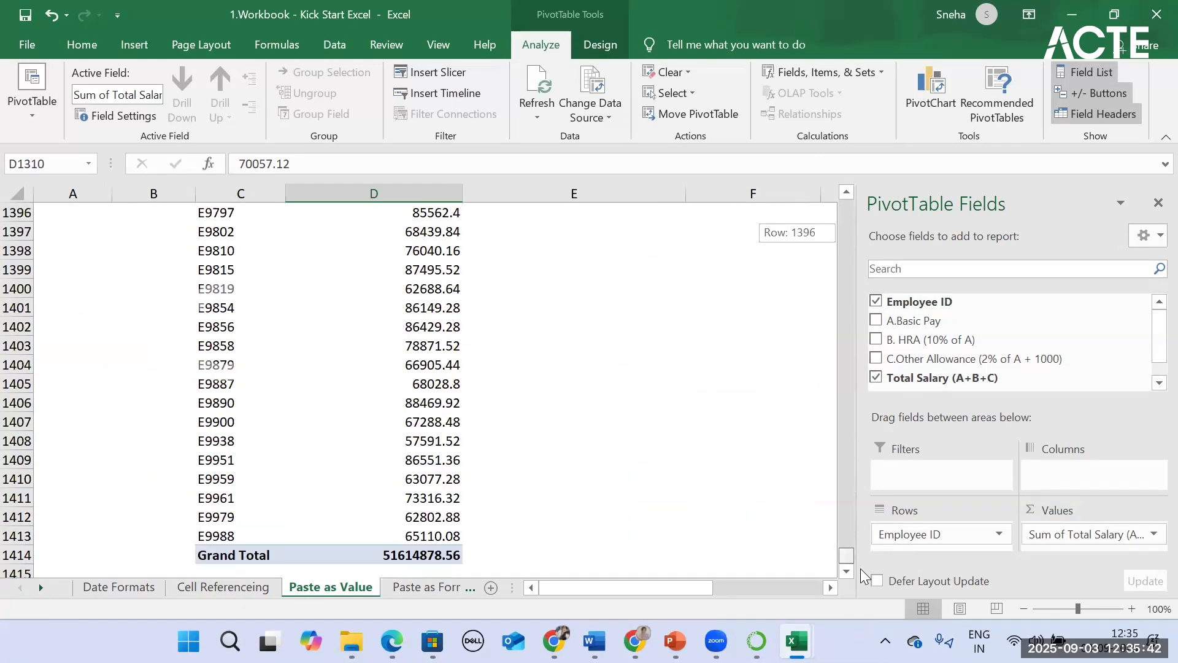
pyautogui.scroll(20, 439, 500)
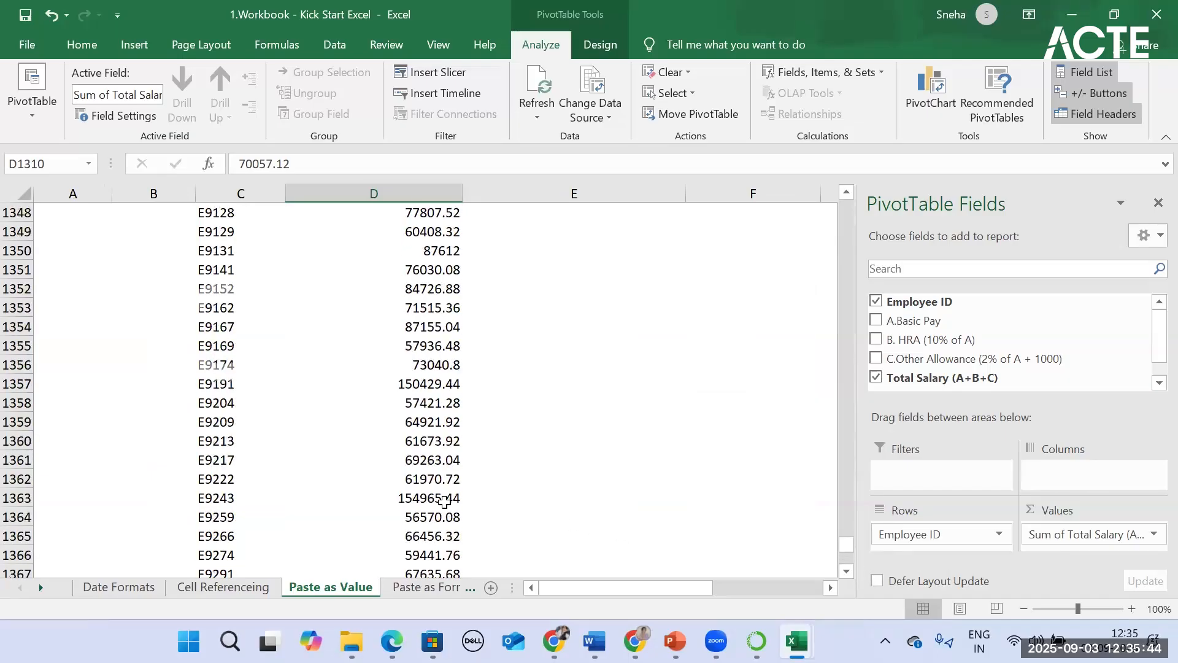
pyautogui.scroll(20, 440, 500)
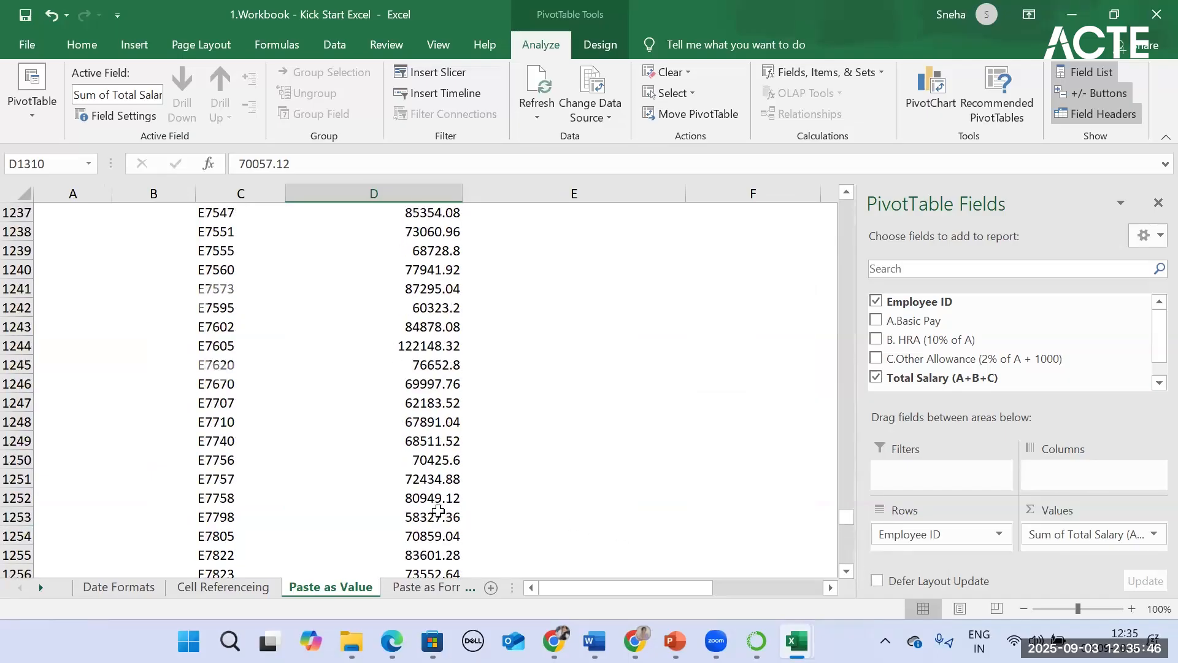
# Step: Review the PivotTable's name and its options for layout, totals and filters, display and alt text
pyautogui.click(56, 110)
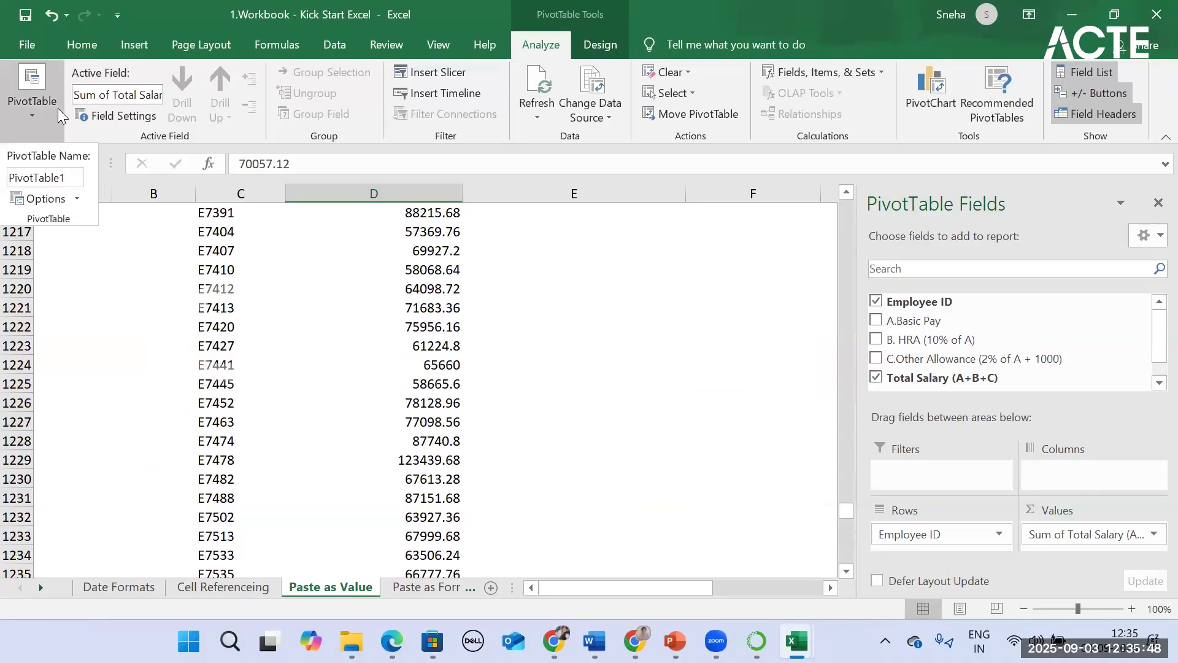
pyautogui.doubleClick(36, 178)
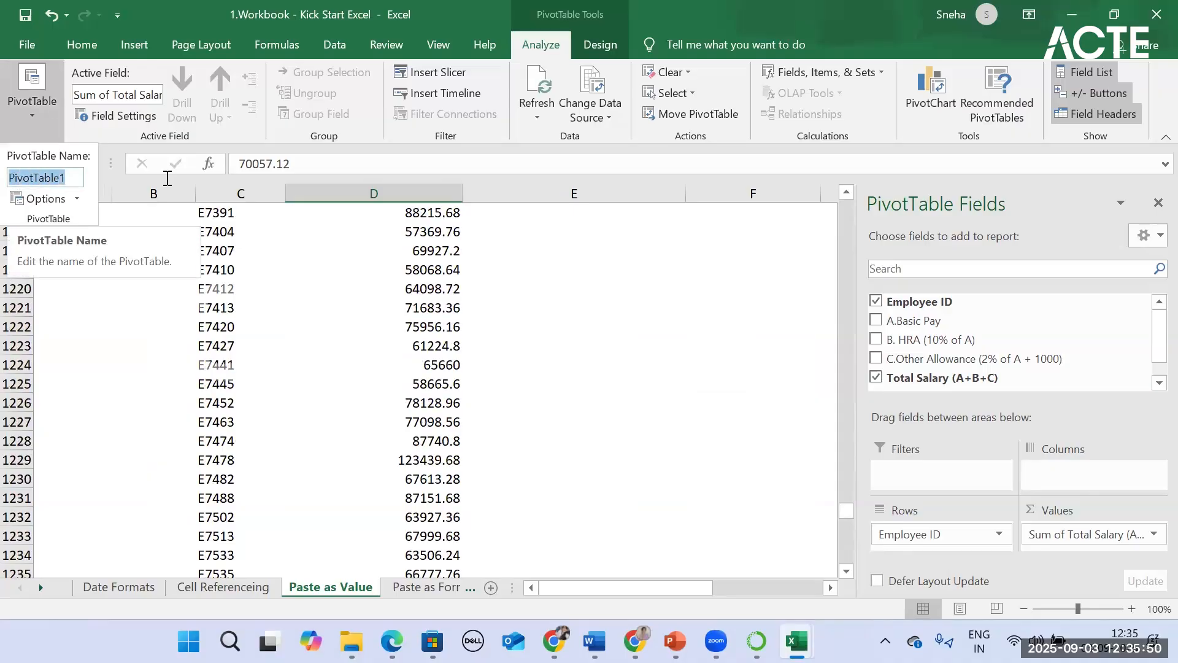
pyautogui.click(42, 199)
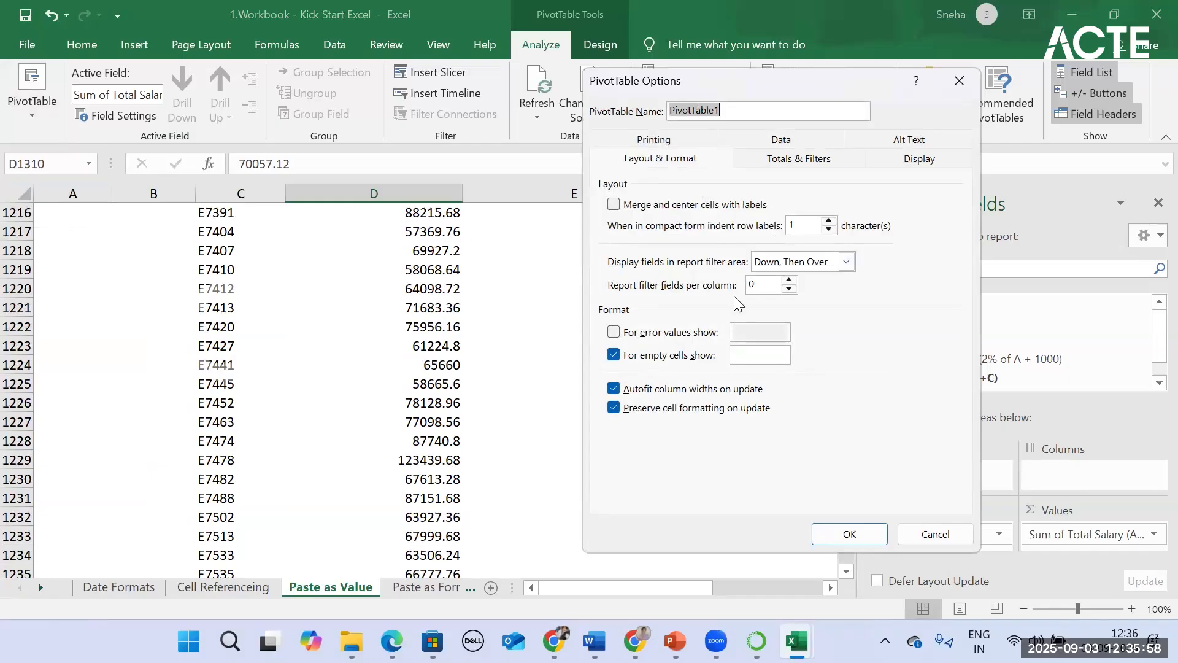
pyautogui.click(814, 163)
pyautogui.click(922, 163)
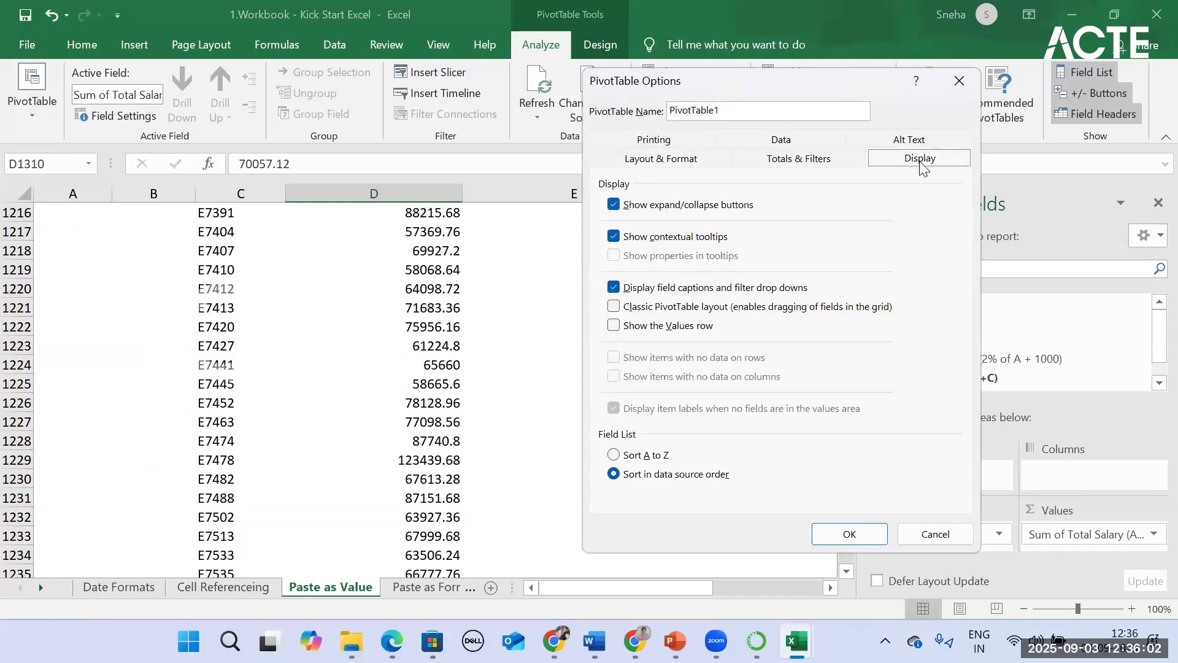
pyautogui.click(889, 136)
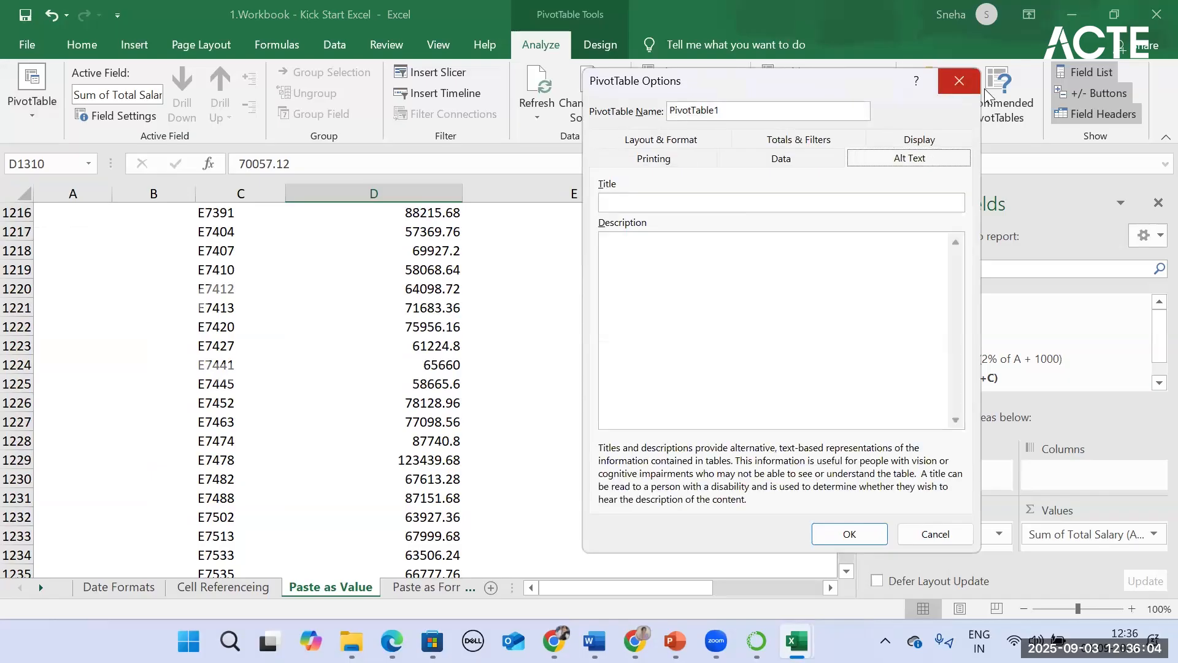
# Step: Inspect the active field name and the available options for the total salary value field
pyautogui.moveTo(150, 94); pyautogui.dragTo(72, 92)
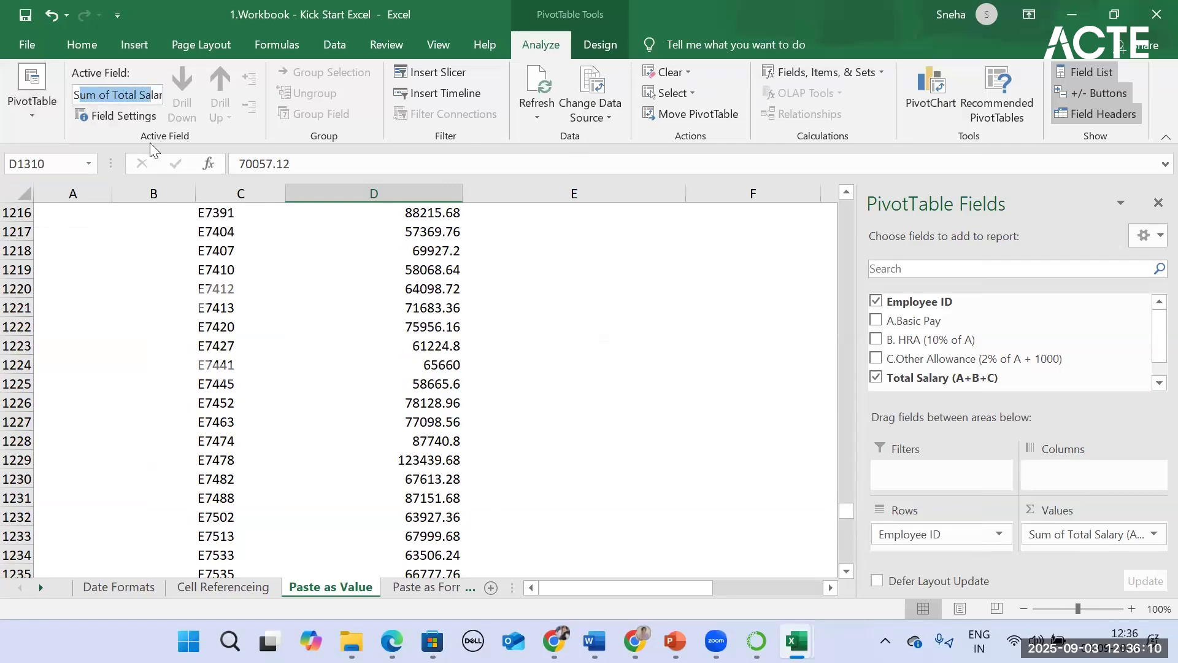
pyautogui.click(156, 96)
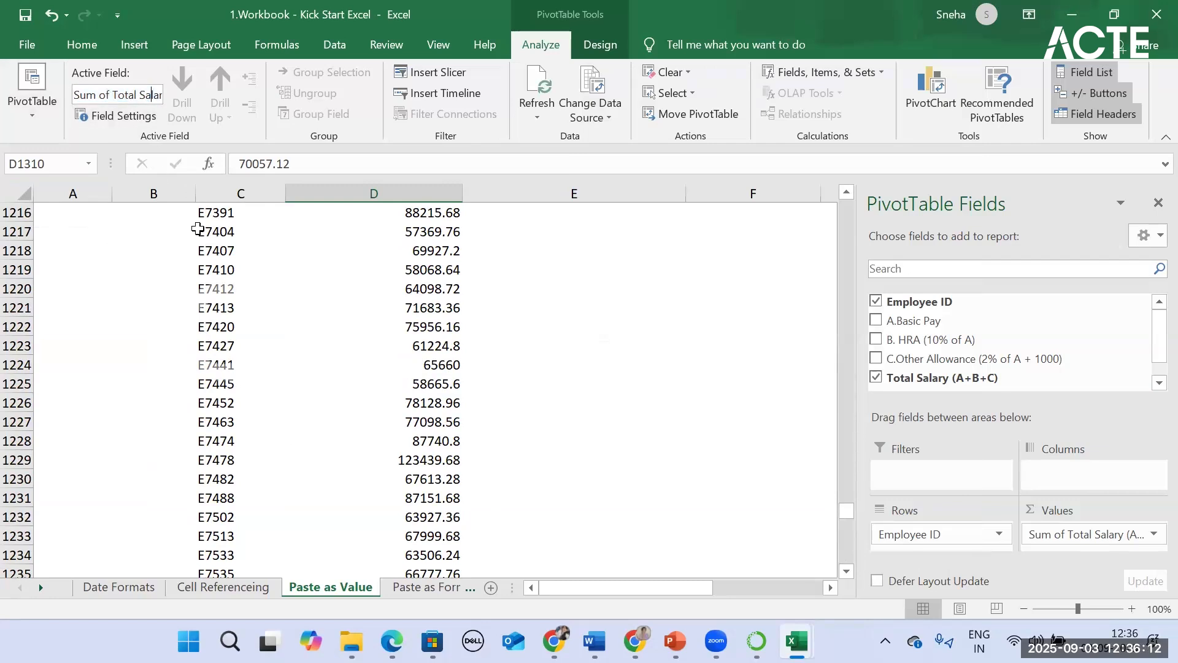
pyautogui.click(1051, 532)
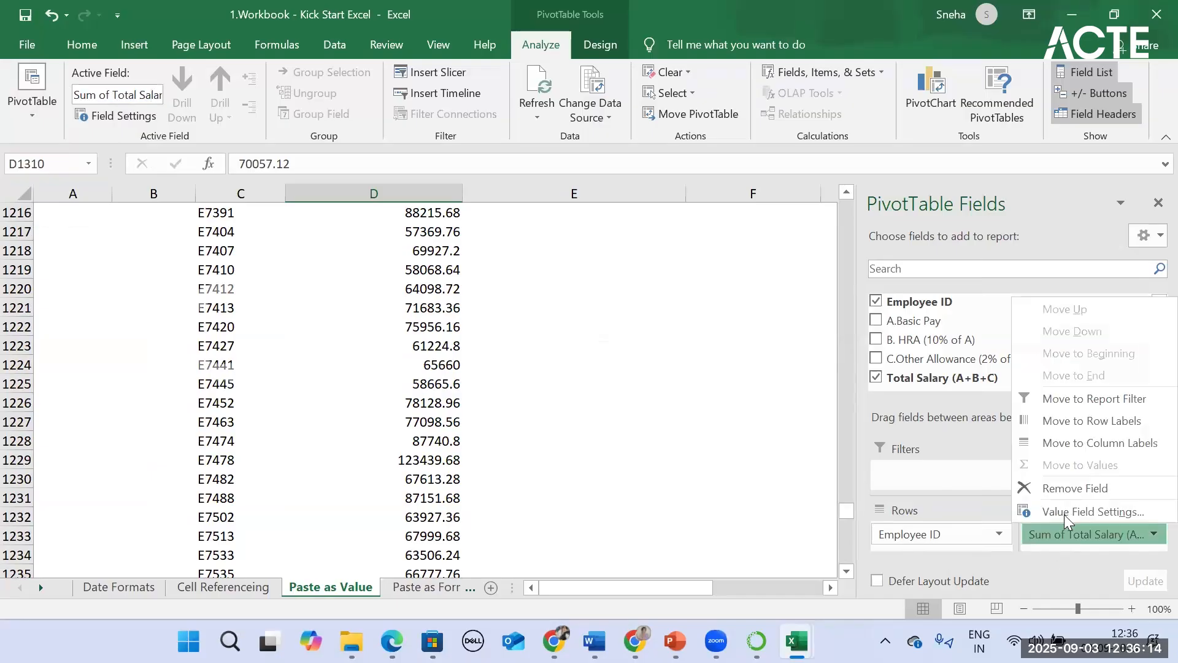
pyautogui.click(595, 433)
pyautogui.scroll(20, 289, 544)
# Step: Go to the Date Formats sheet, switch to the students workbook and dismiss its data loss notice
pyautogui.click(123, 586)
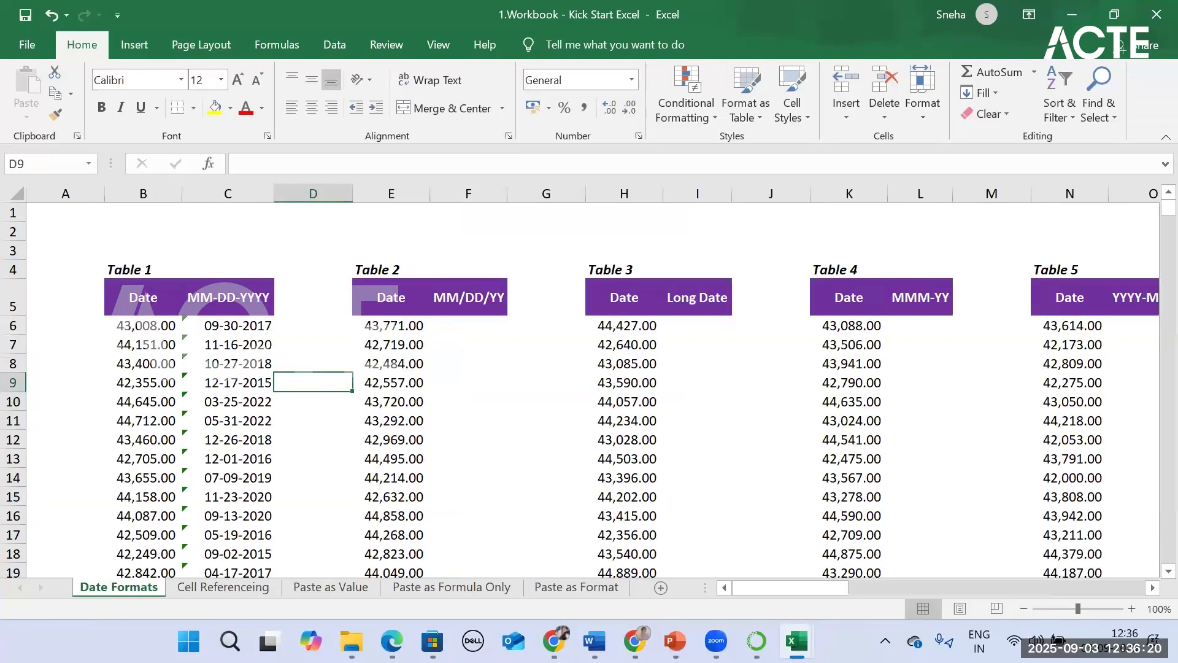
pyautogui.moveTo(797, 641)
pyautogui.click(595, 540)
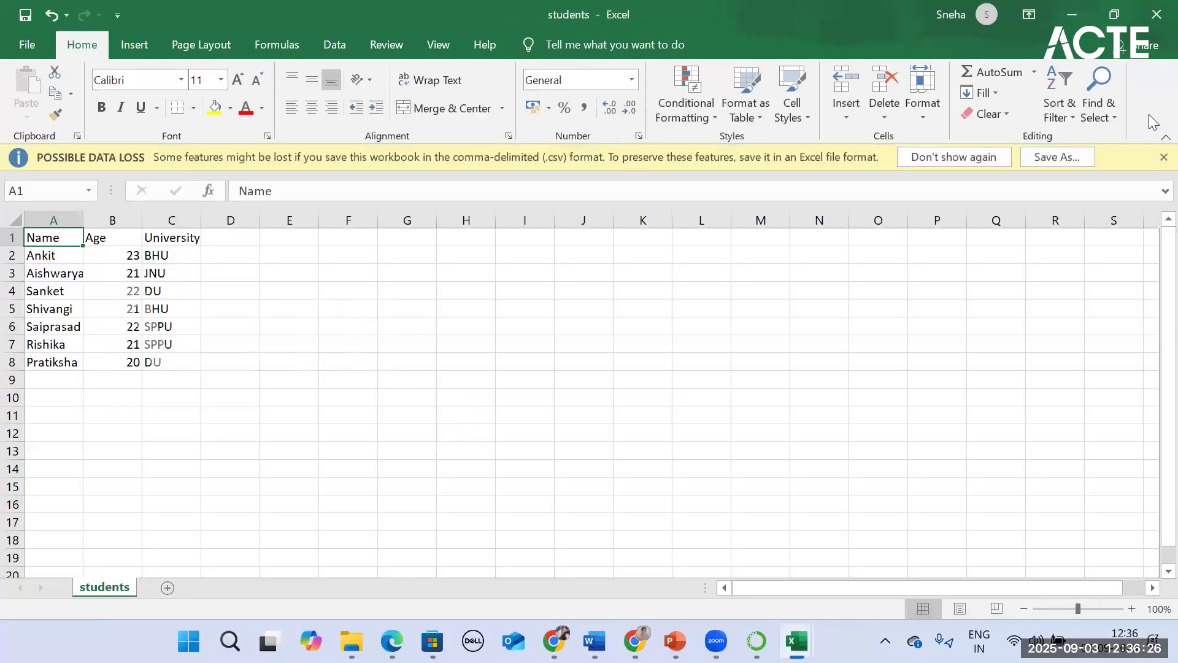
pyautogui.click(1163, 157)
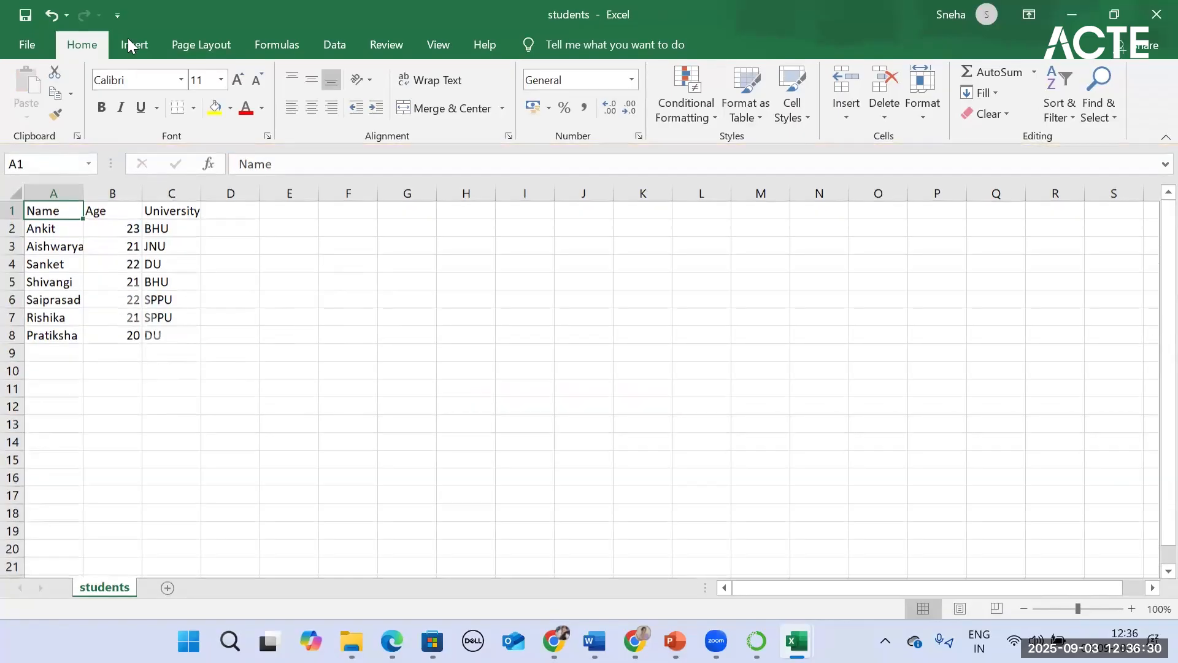
# Step: Add a blank worksheet to the students workbook and return to the students sheet
pyautogui.click(111, 590)
pyautogui.click(150, 589)
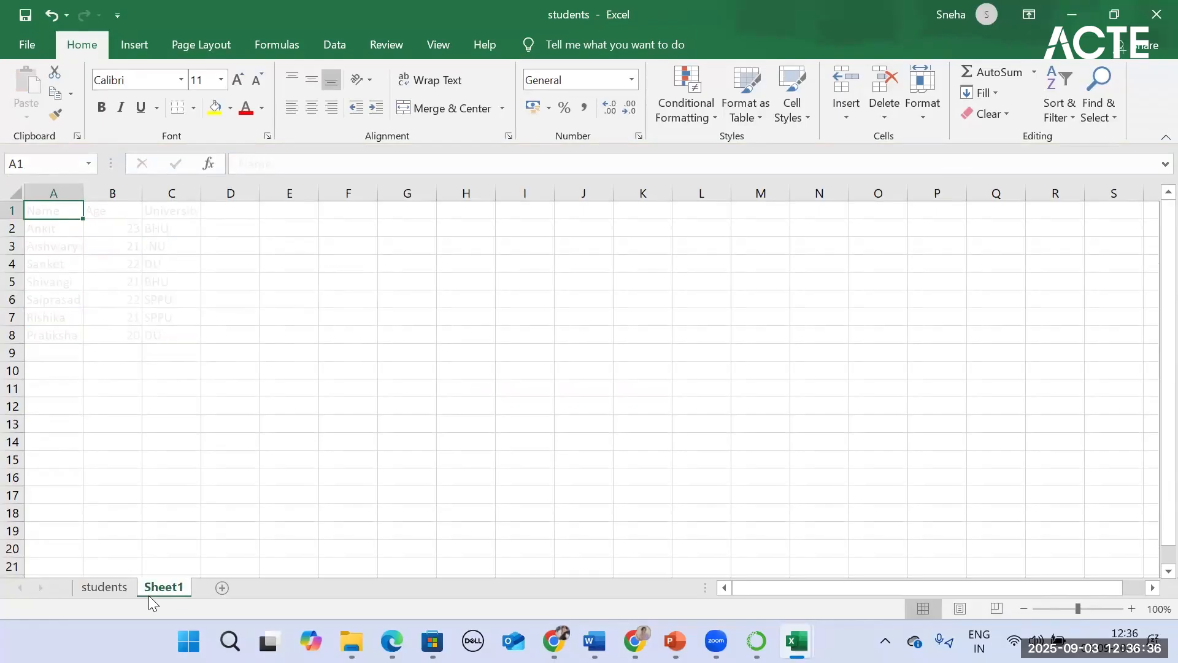
pyautogui.click(115, 590)
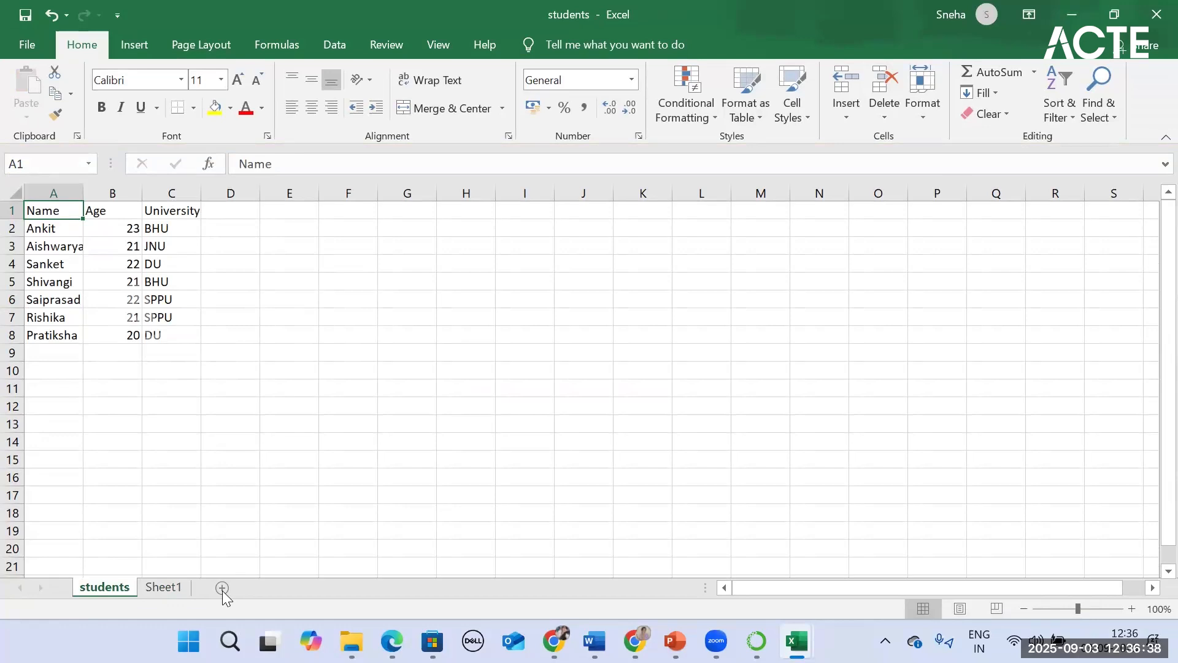
# Step: Examine the rows, columns and individual cells of the student list, including the ages in B2 to B4
pyautogui.click(91, 371)
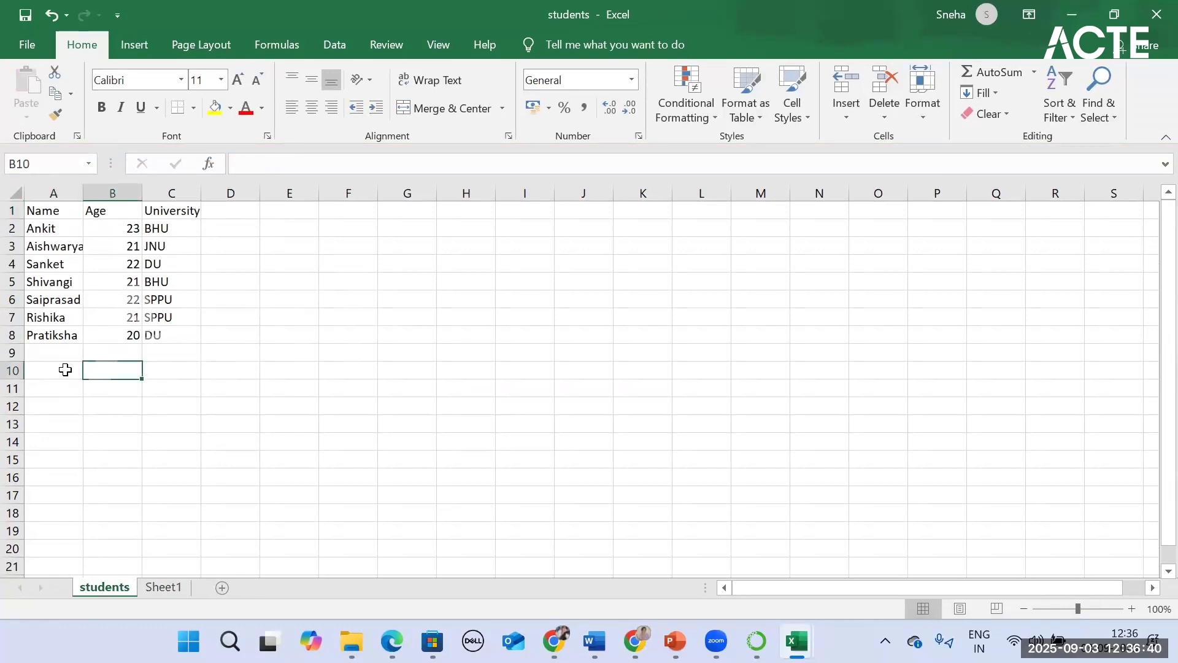
pyautogui.click(62, 371)
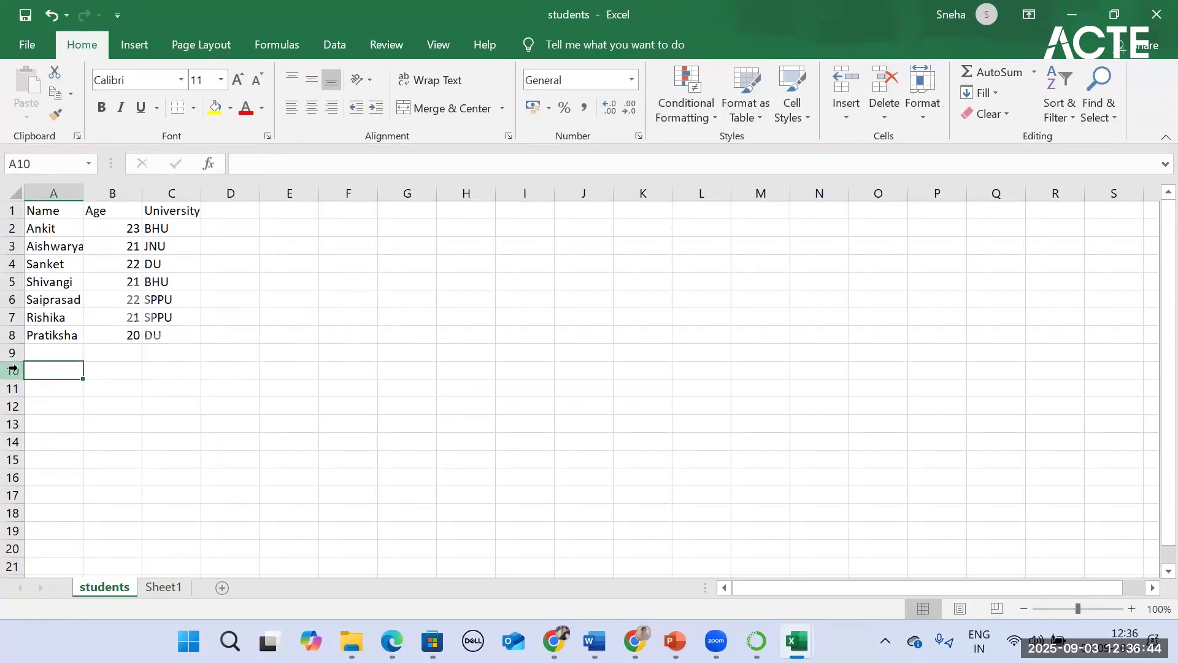
pyautogui.click(66, 216)
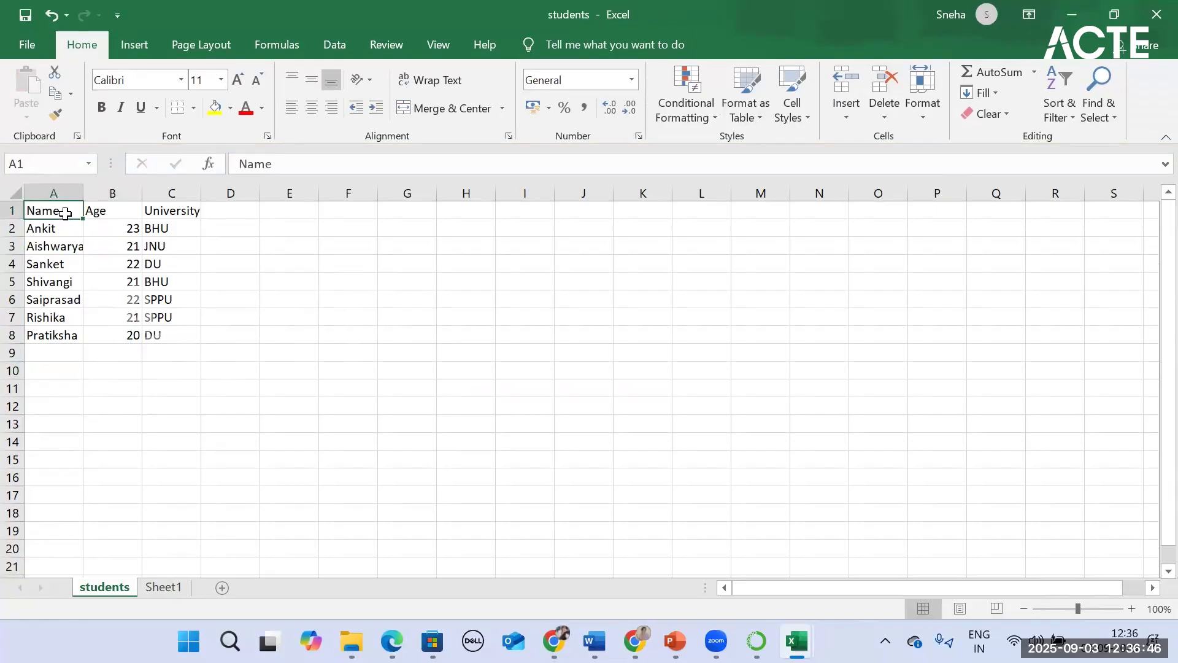
pyautogui.moveTo(13, 214); pyautogui.dragTo(52, 209)
pyautogui.click(54, 193)
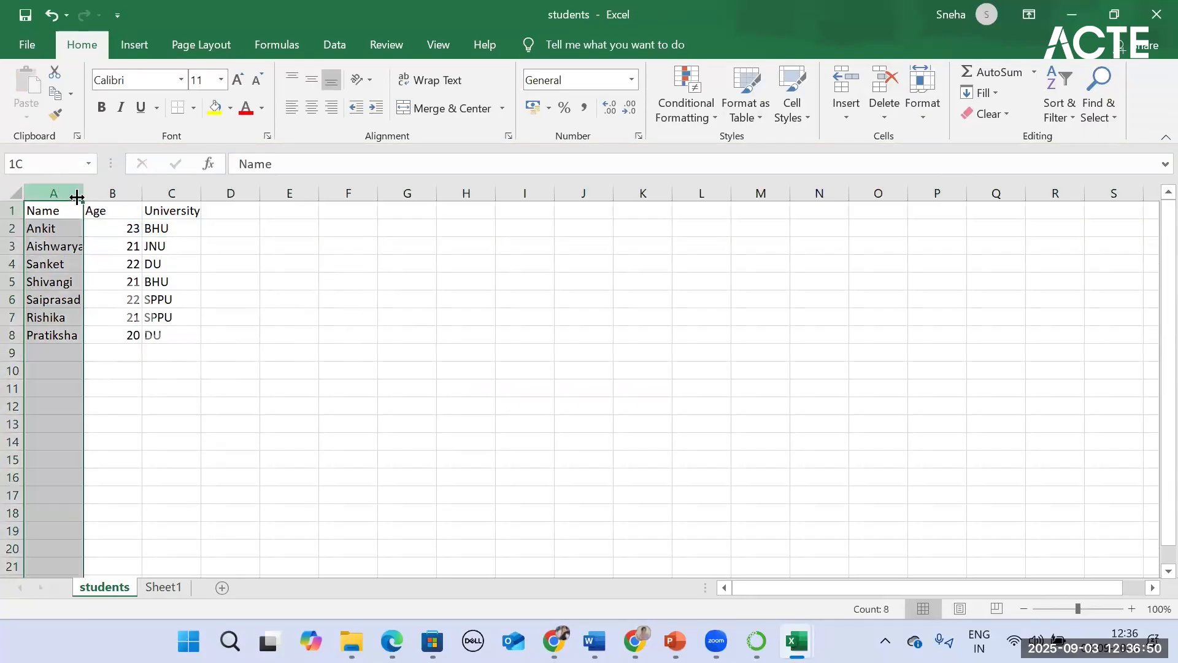
pyautogui.click(113, 193)
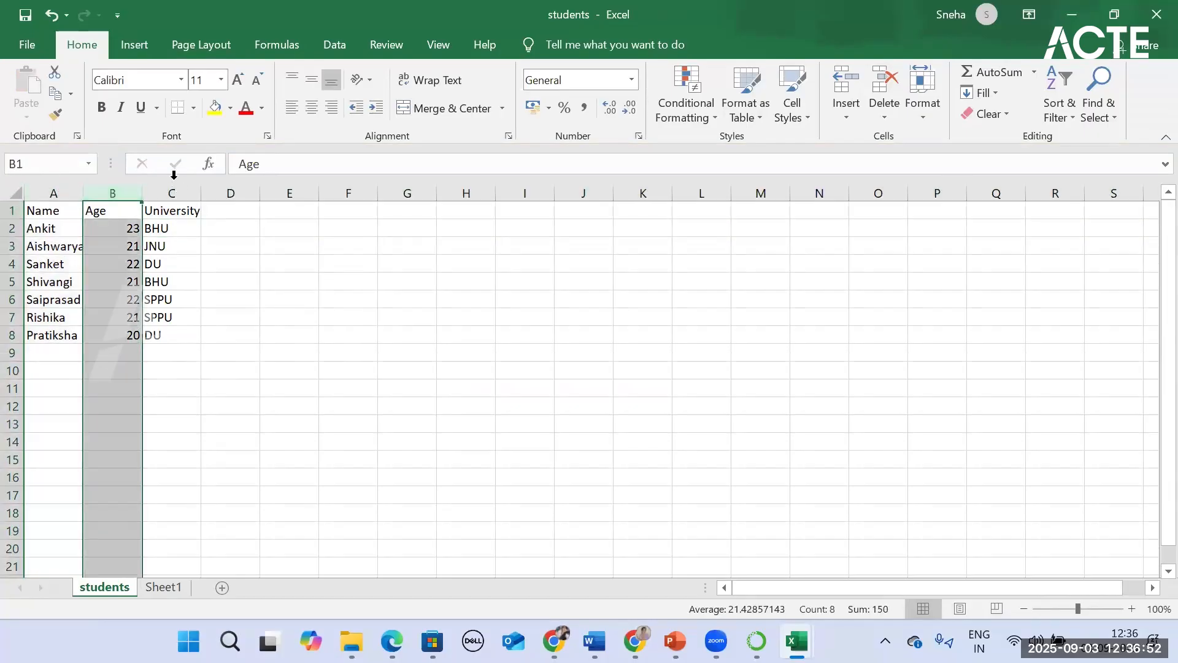
pyautogui.click(173, 191)
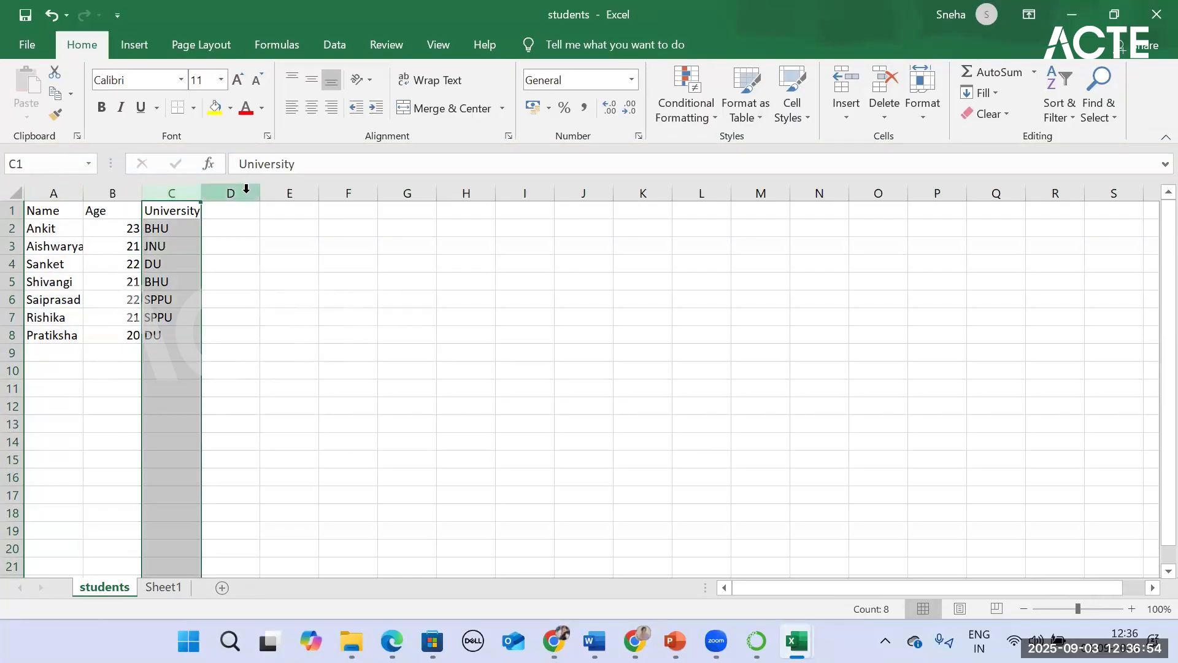
pyautogui.click(246, 189)
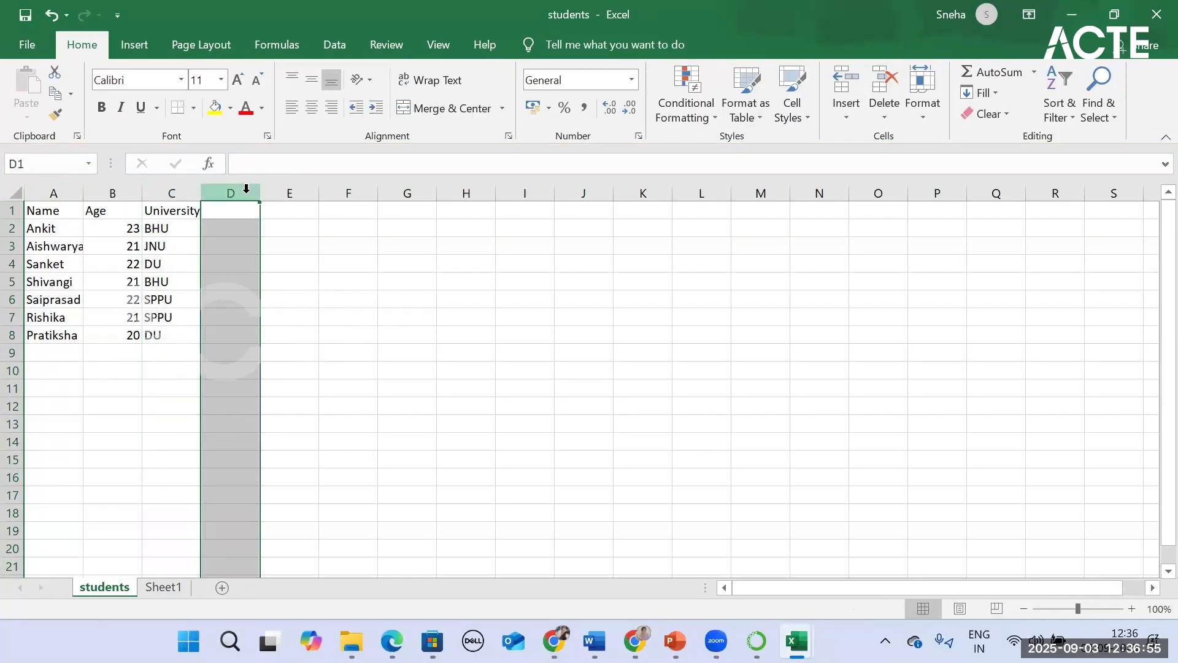
pyautogui.click(233, 231)
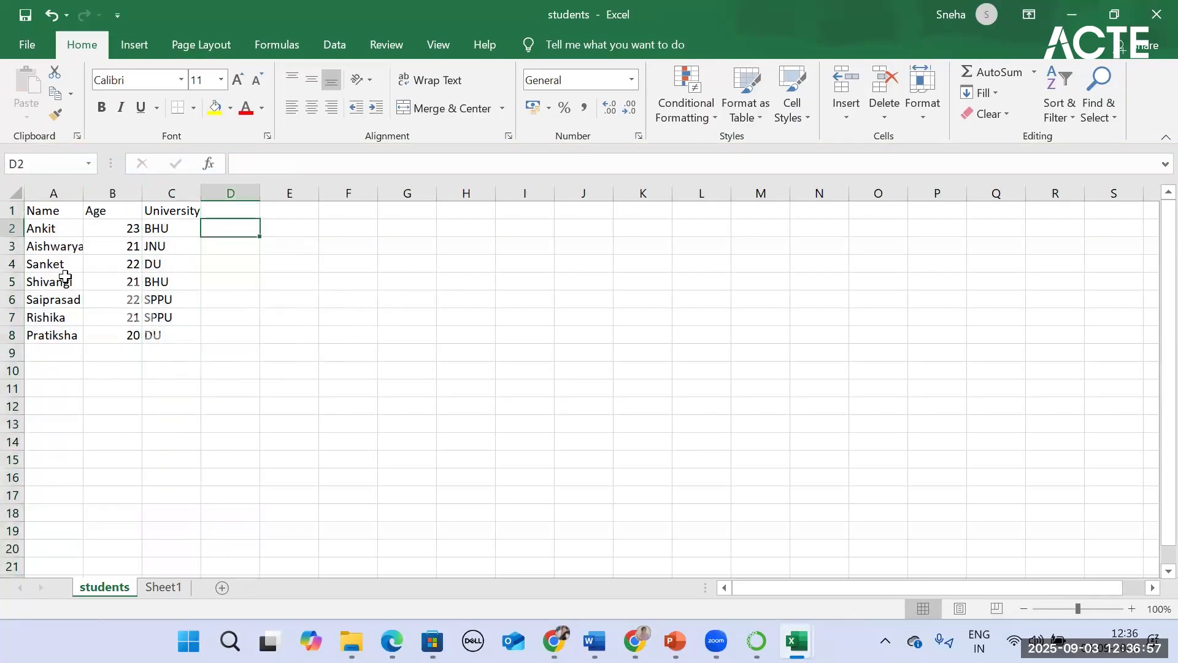
pyautogui.click(42, 231)
pyautogui.click(485, 245)
pyautogui.click(495, 226)
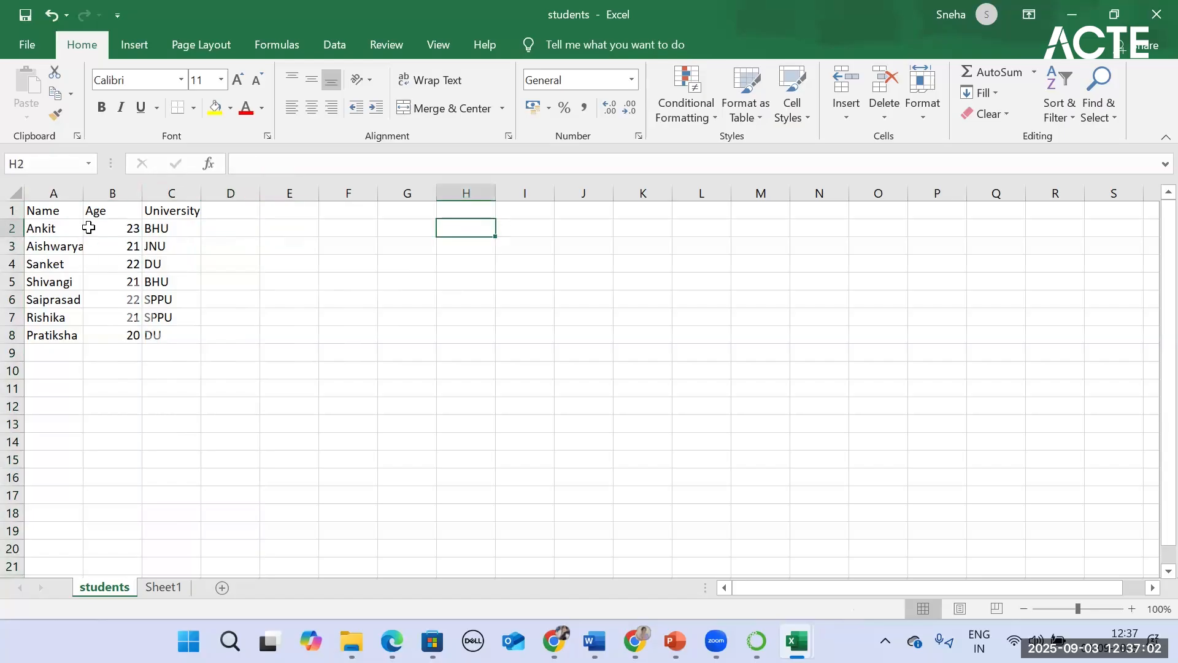
pyautogui.moveTo(92, 228); pyautogui.dragTo(110, 257)
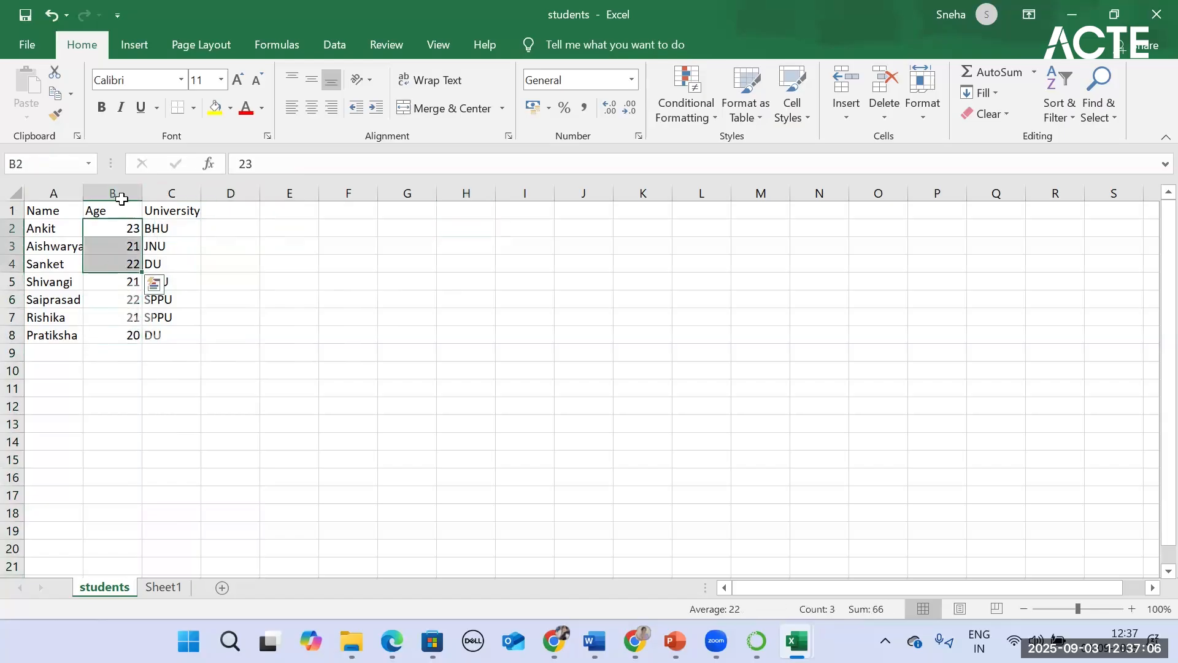
# Step: Add the first three ages in cell I2 by writing out the formula =b2+b3+b4
pyautogui.click(509, 223)
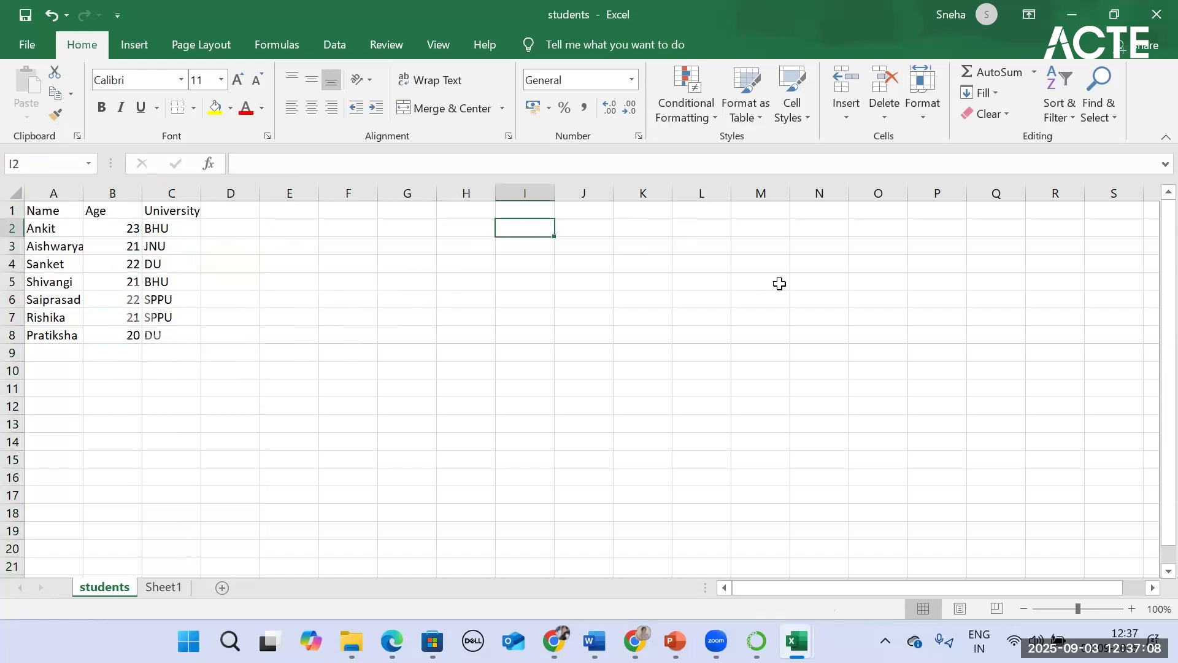
pyautogui.write('=')
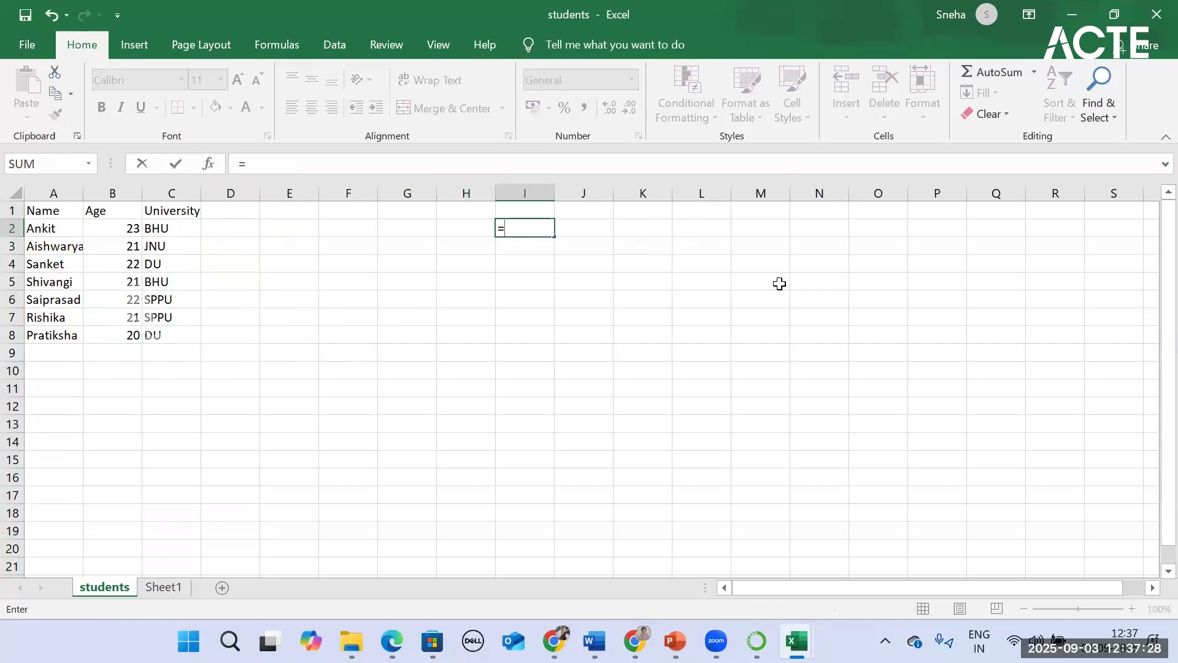
pyautogui.write('b')
pyautogui.press('BackSpace')
pyautogui.write('2')
pyautogui.press('BackSpace')
pyautogui.write('b2=')
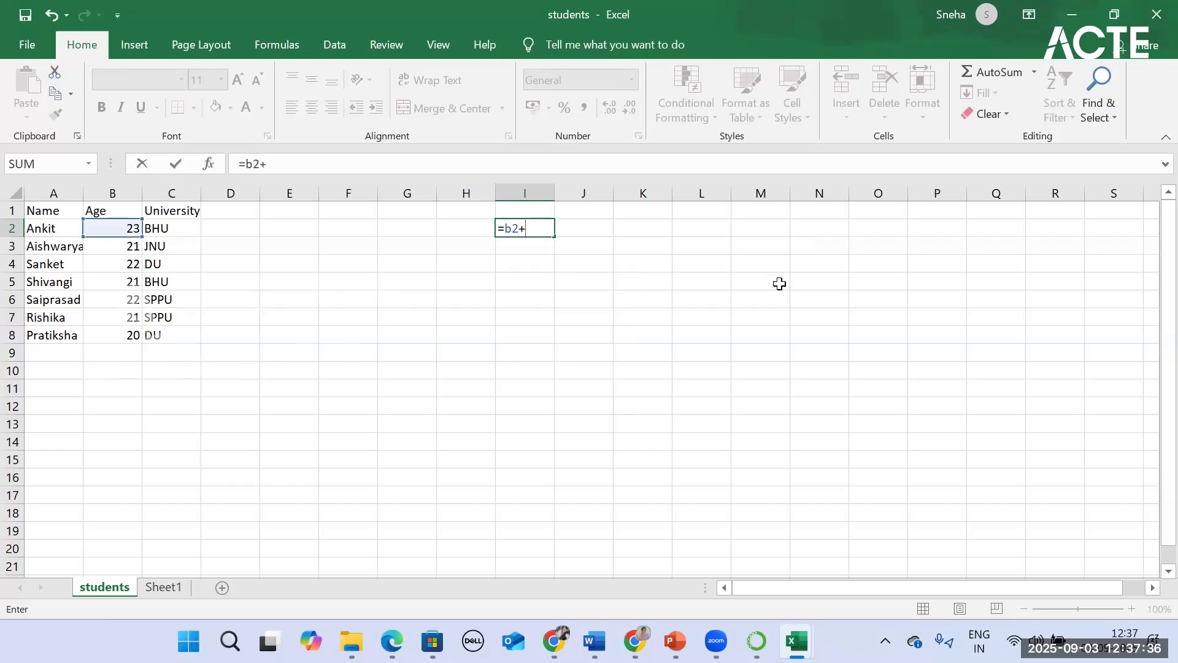
pyautogui.write('b3')
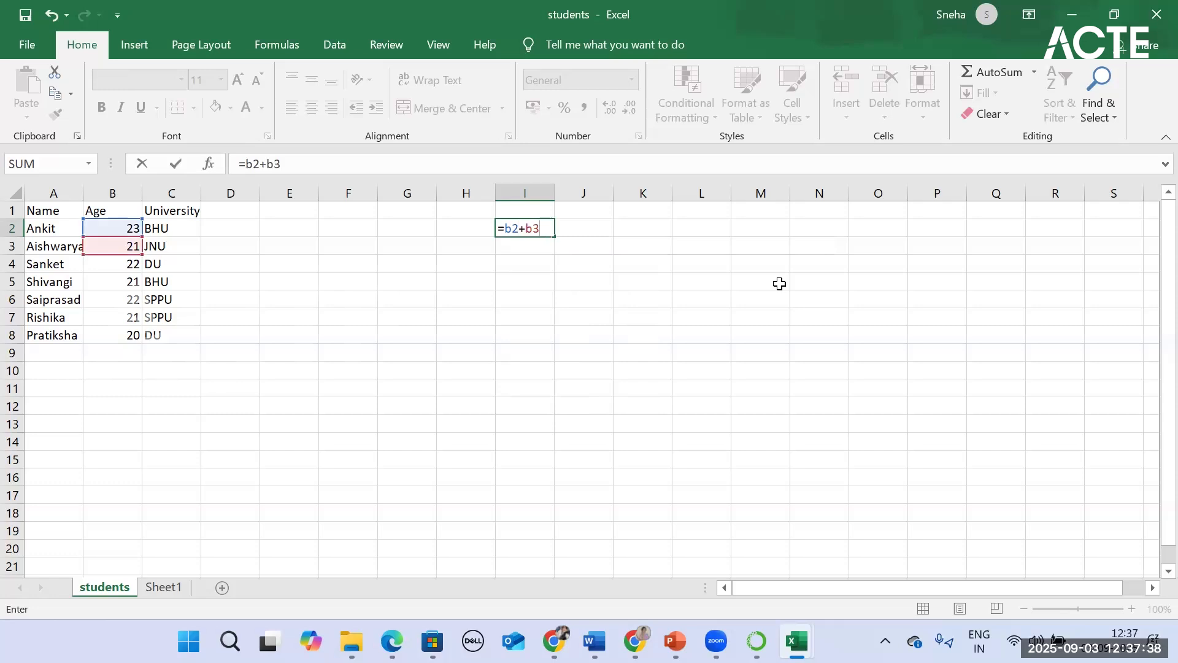
pyautogui.write('+b4')
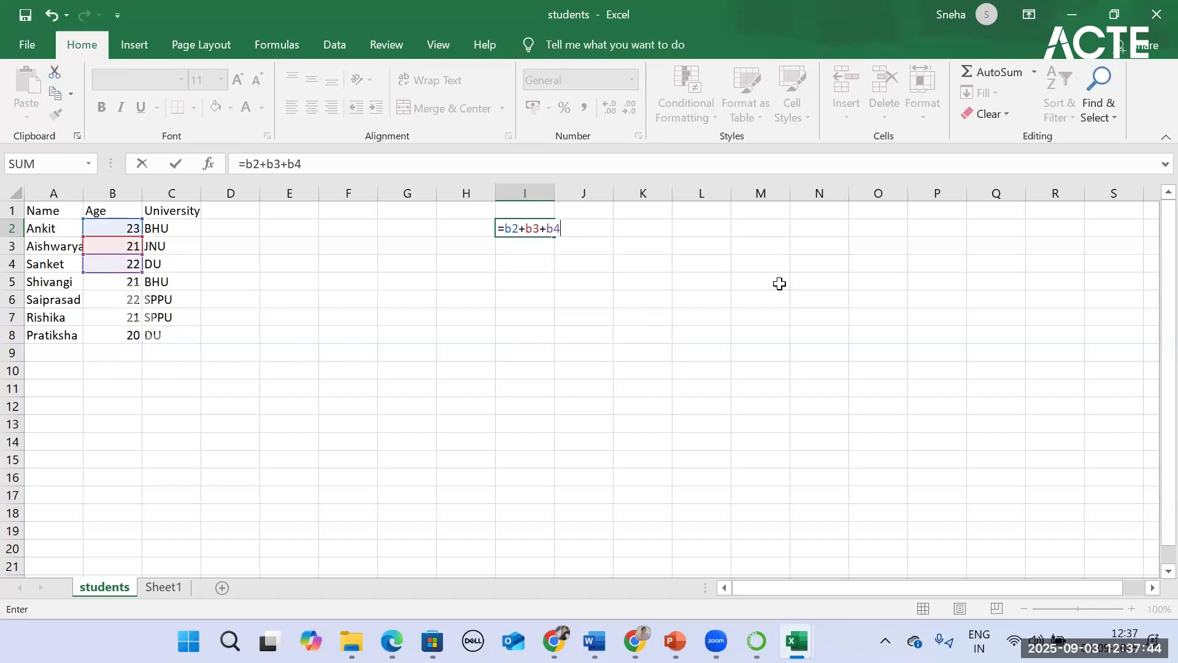
pyautogui.doubleClick(509, 226)
pyautogui.press('Return')
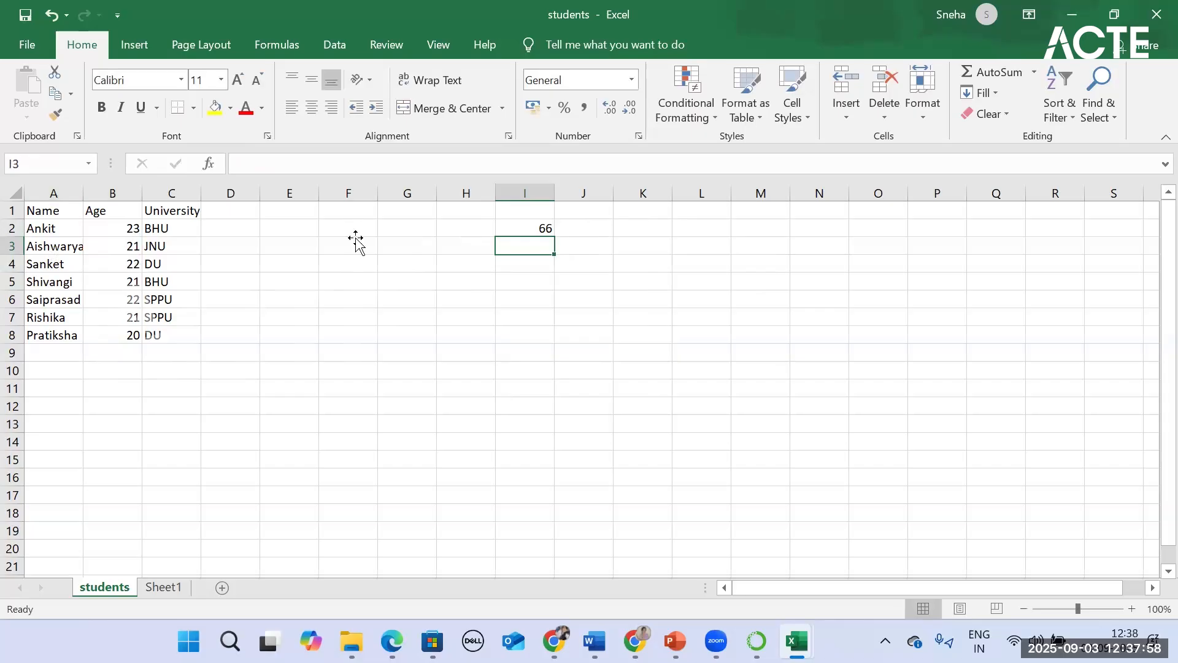
# Step: Rebuild the sum in cell I2 by picking age cells B2, B3 and B4 as references joined with plus signs
pyautogui.click(542, 232)
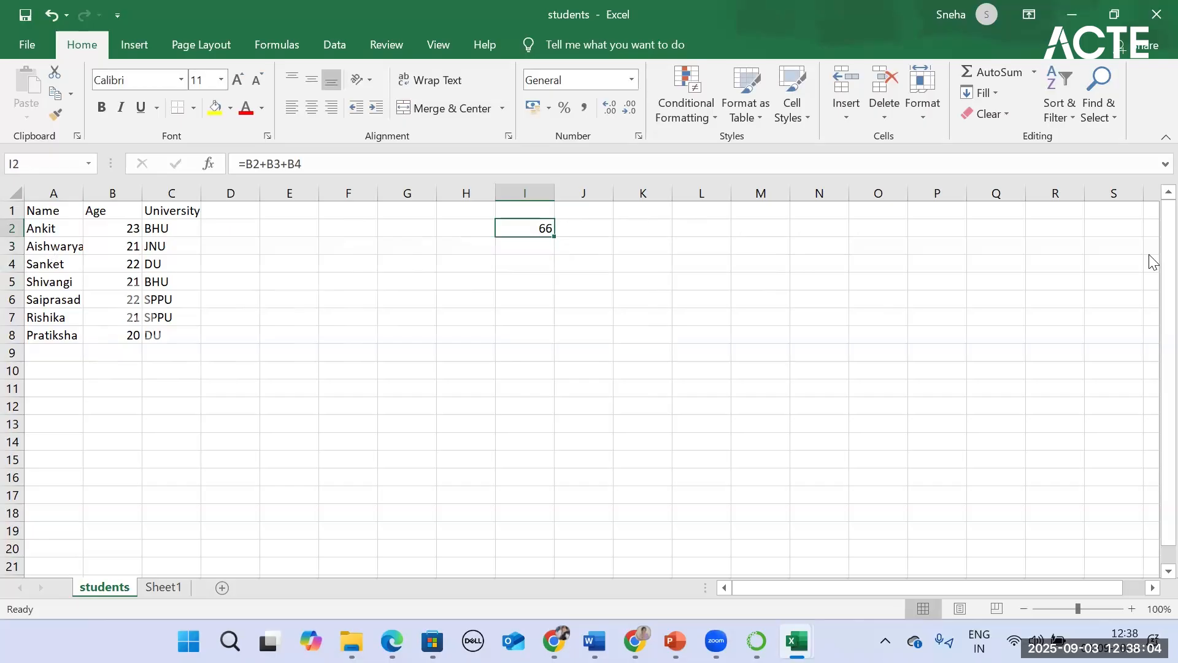
pyautogui.write('=')
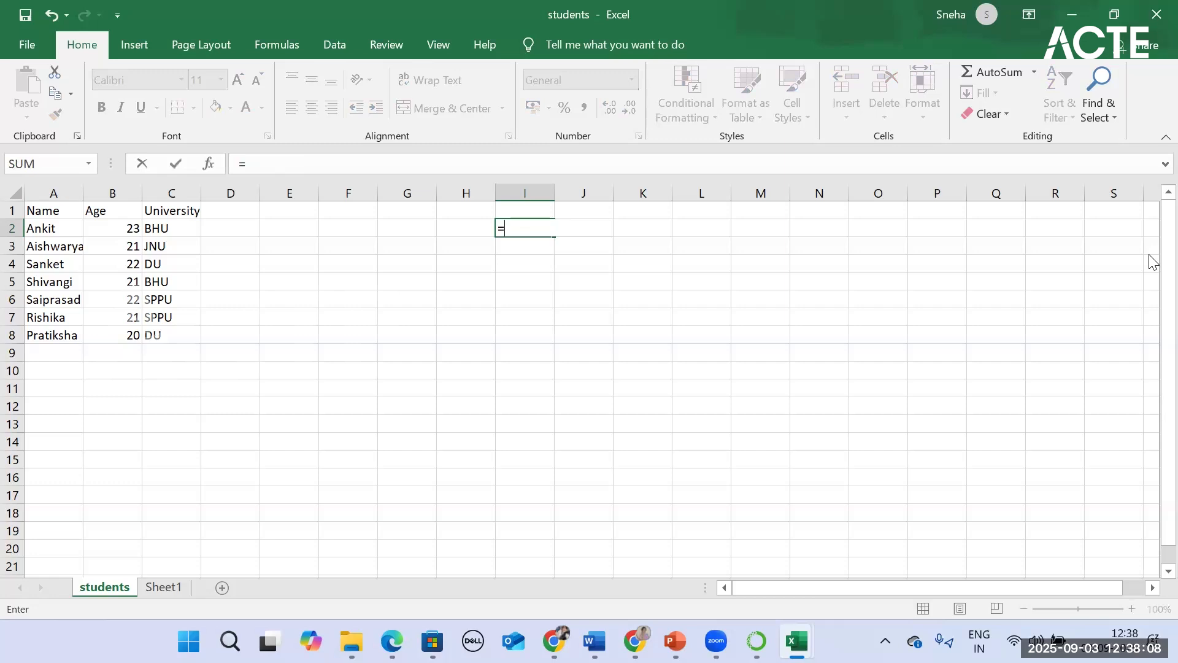
pyautogui.click(116, 228)
pyautogui.write('+')
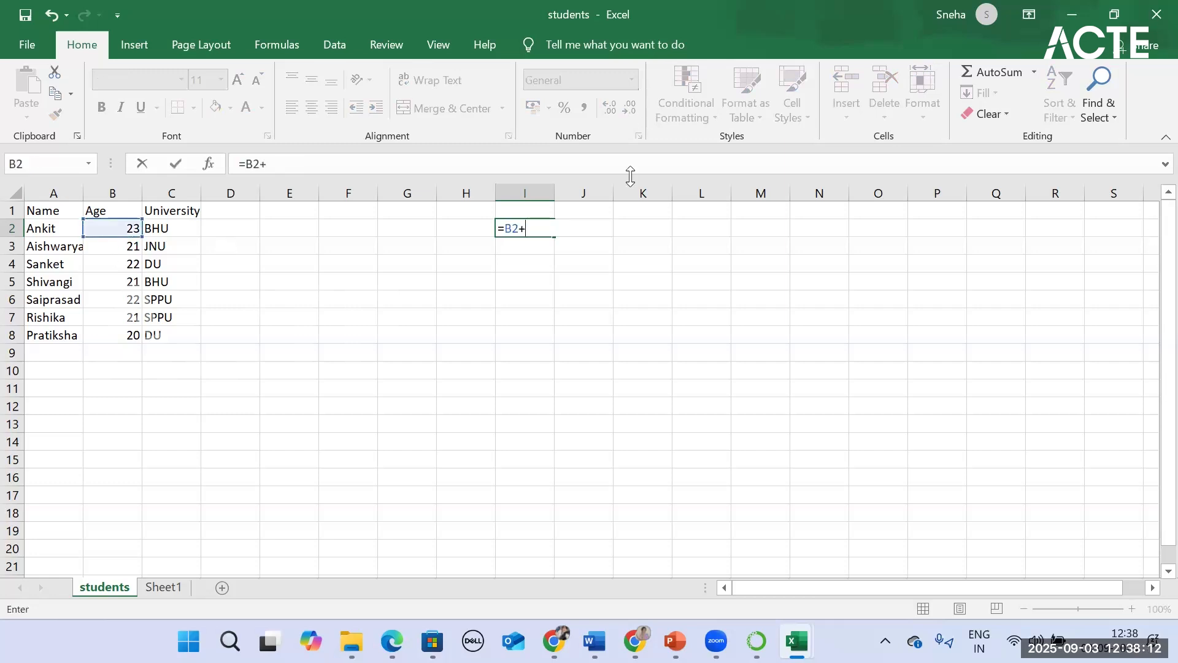
pyautogui.click(119, 252)
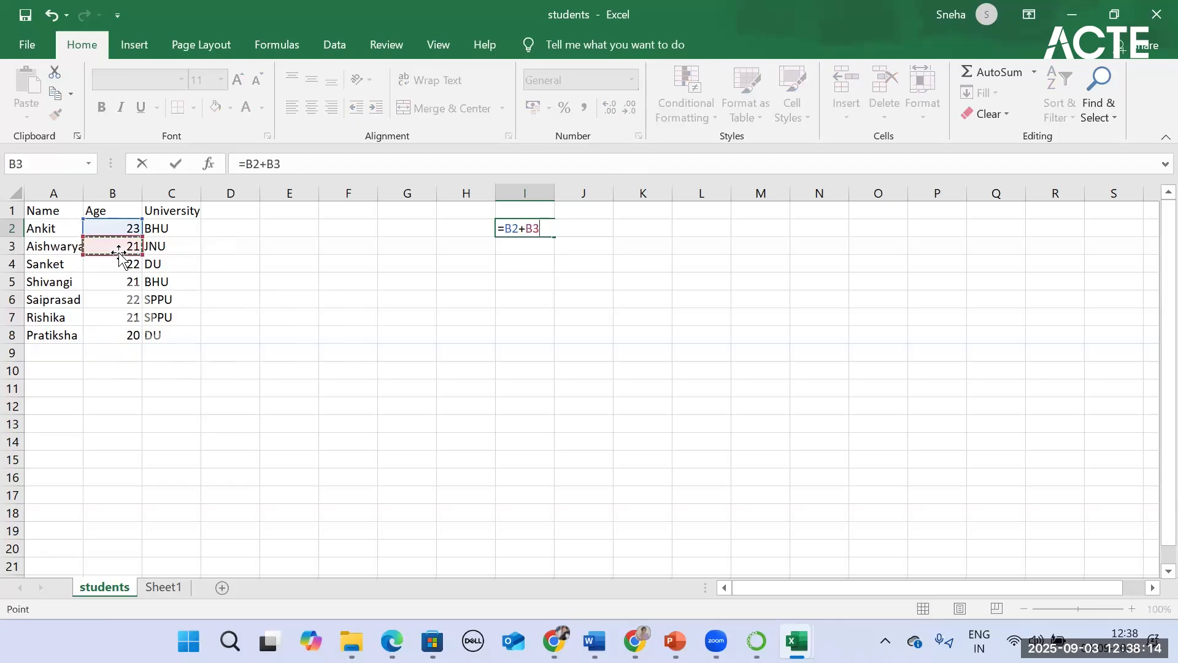
pyautogui.write('+')
pyautogui.click(120, 266)
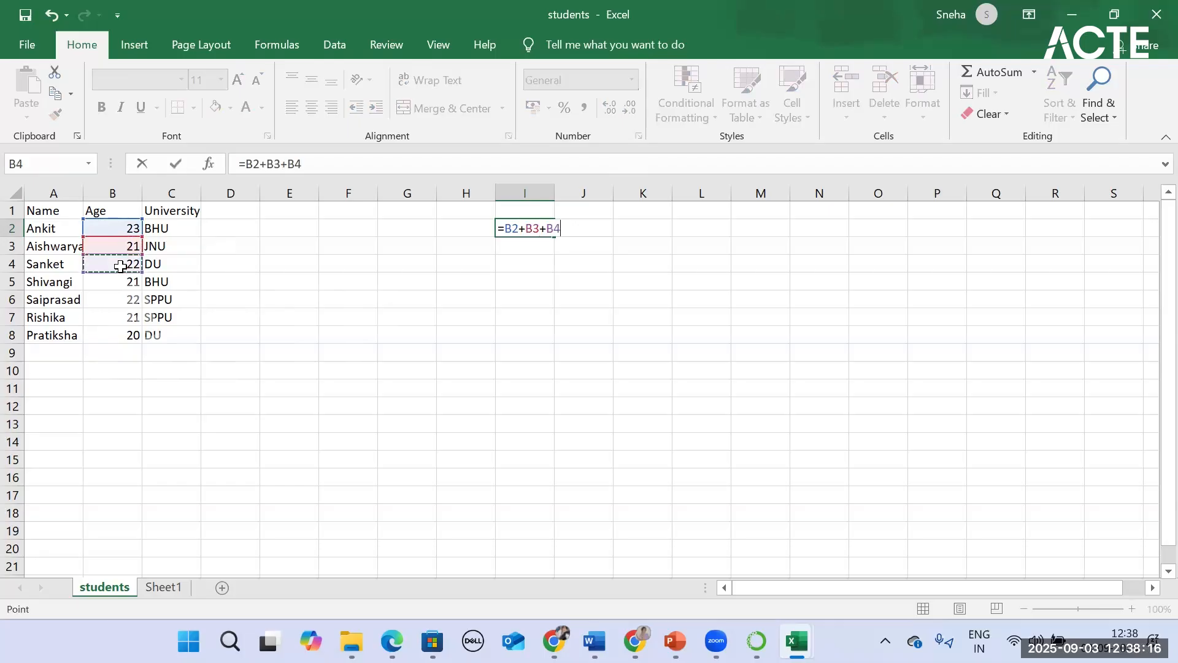
pyautogui.press('Return')
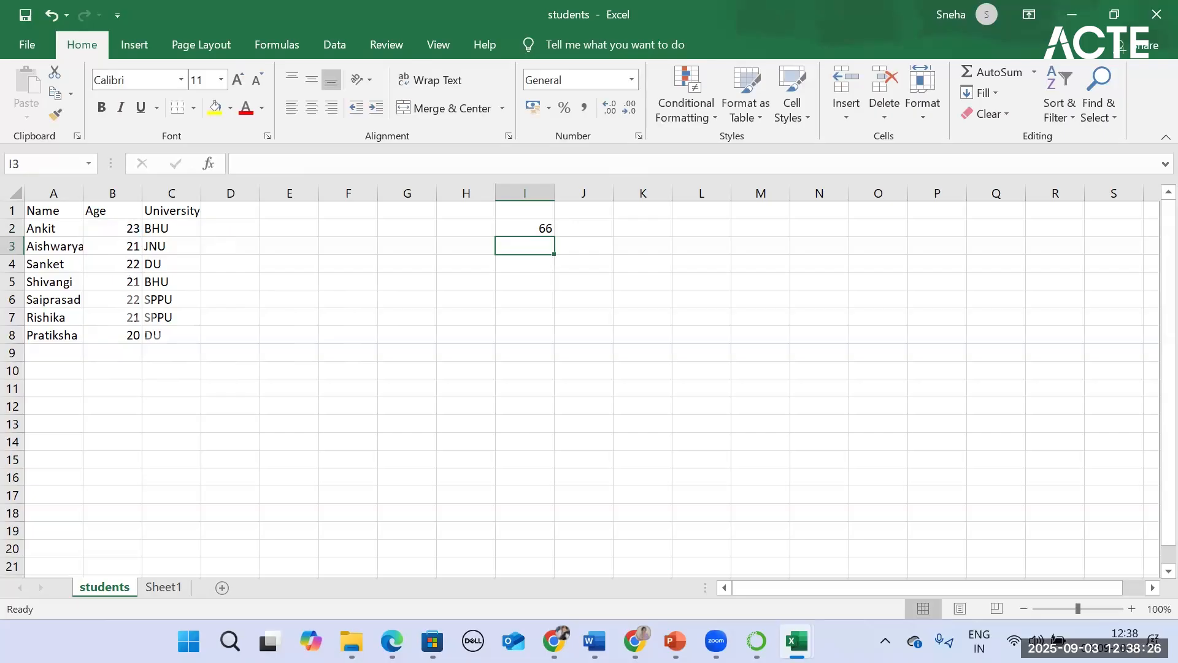
# Step: Switch to the Kick Start Excel workbook and clear cells C6 and C7 in Table 1's MM-DD-YYYY column
pyautogui.click(797, 640)
pyautogui.click(229, 326)
pyautogui.press('BackSpace')
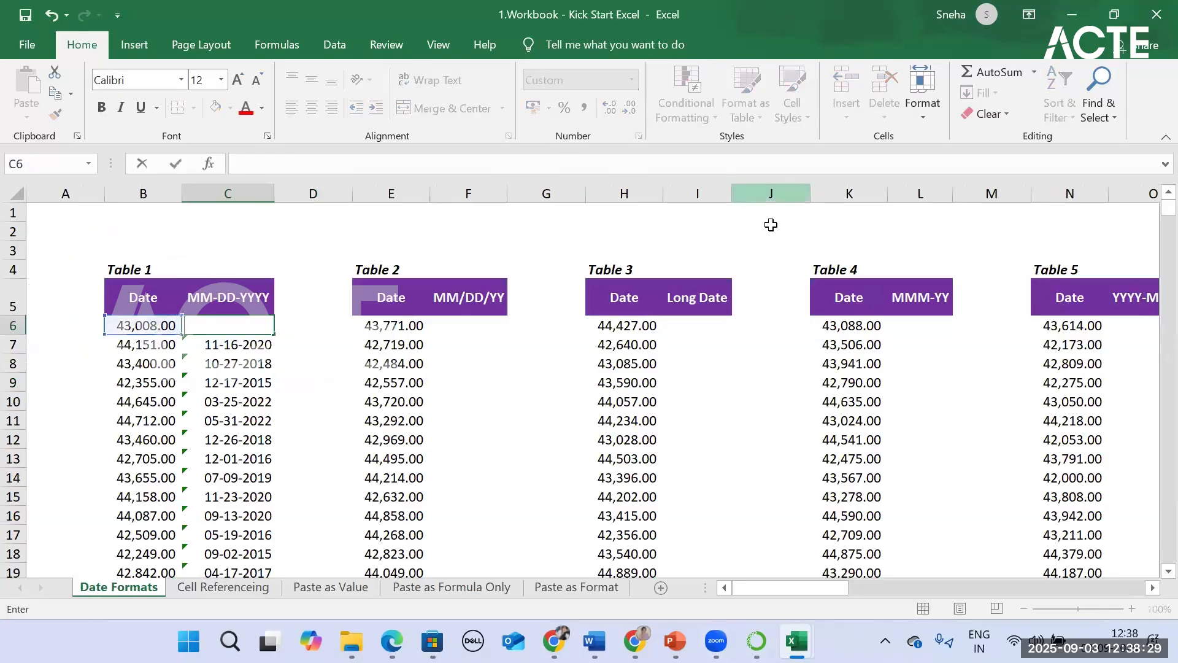
pyautogui.click(262, 340)
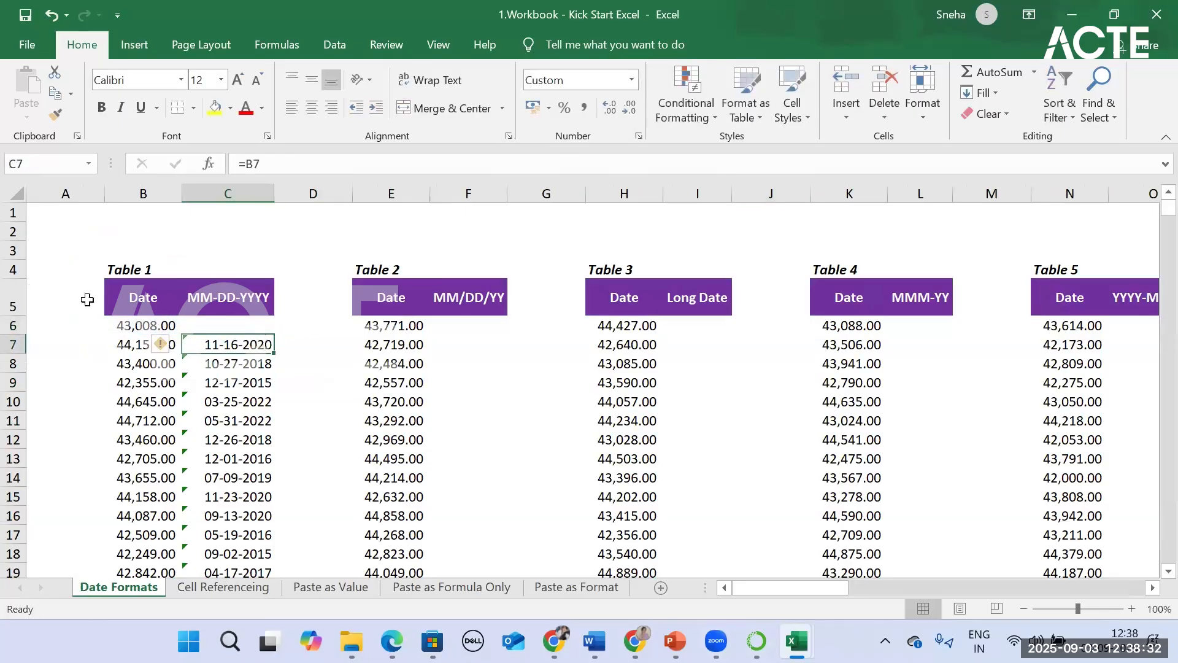
pyautogui.press('BackSpace')
# Step: Clear the remaining MM-DD-YYYY entries in Table 1 from C8 down to C50
pyautogui.click(283, 365)
pyautogui.doubleClick(246, 363)
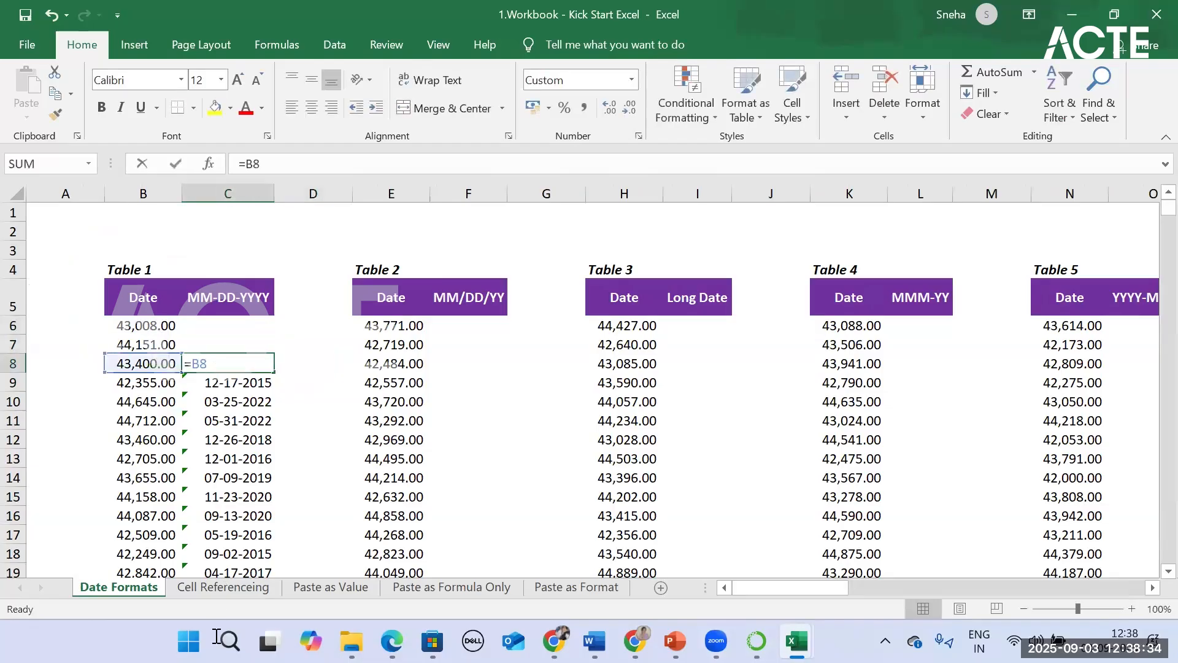
pyautogui.press('BackSpace')
pyautogui.press('BackSpace')
pyautogui.press('BackSpace')
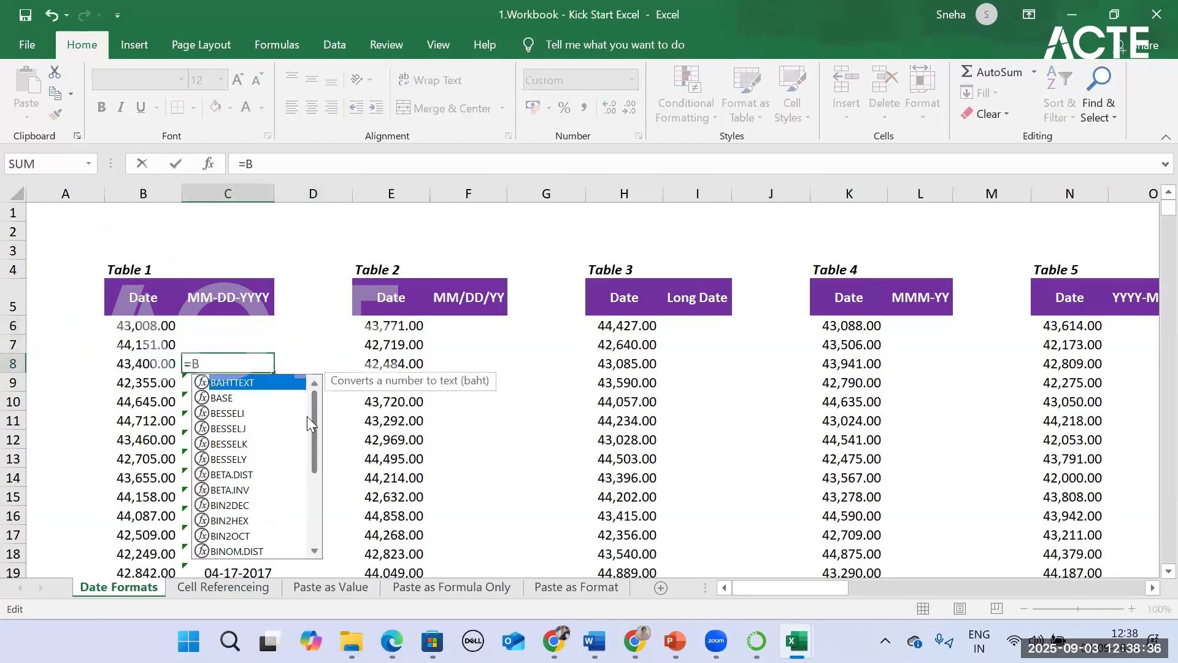
pyautogui.press('Return')
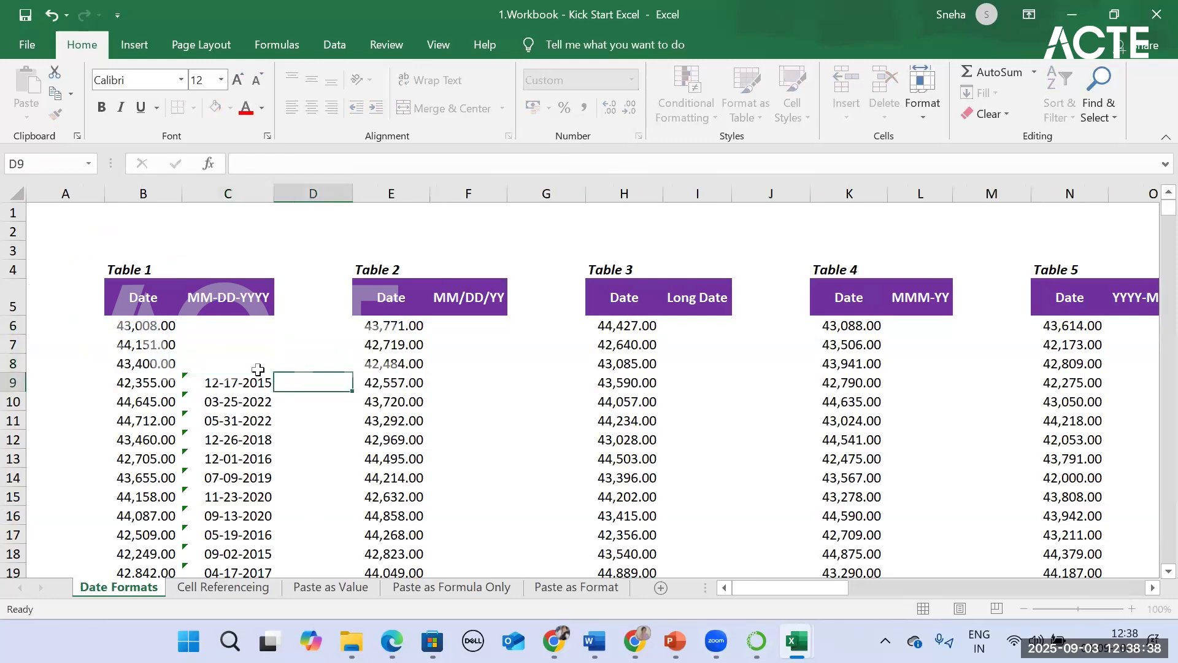
pyautogui.press('Up')
pyautogui.moveTo(275, 373); pyautogui.dragTo(275, 549)
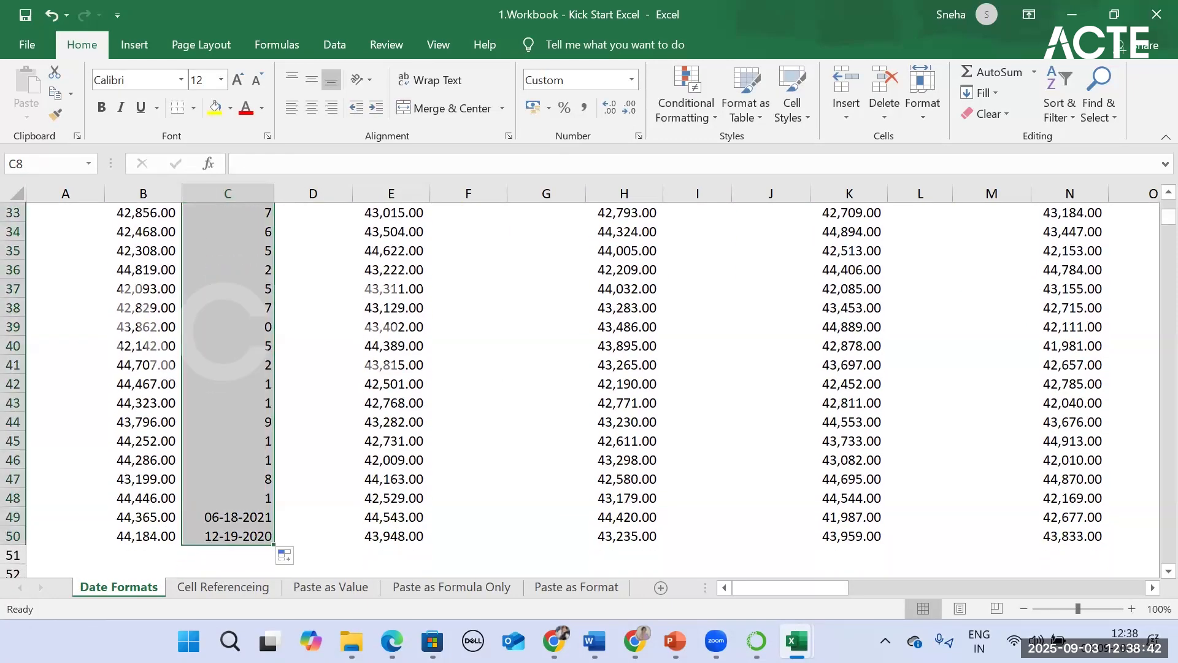
pyautogui.press('BackSpace')
pyautogui.scroll(3, 132, 452)
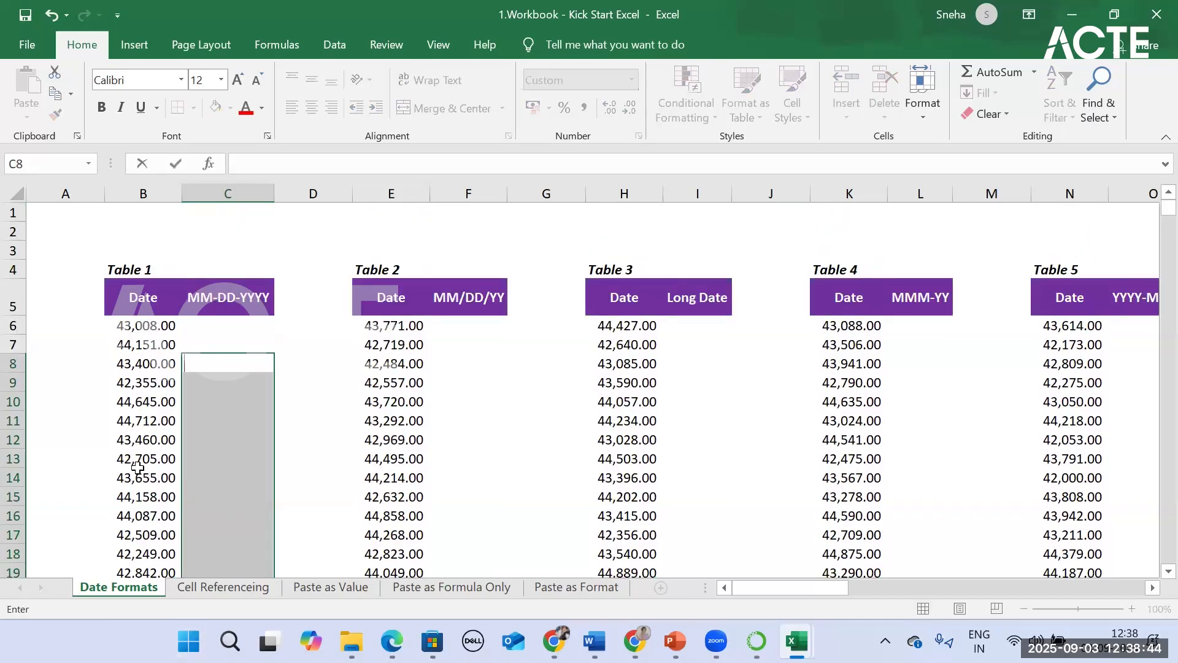
pyautogui.click(229, 342)
# Step: Link Table 1's first MM-DD-YYYY cell, C6, to its date with the formula =B6 and review the formula
pyautogui.click(127, 321)
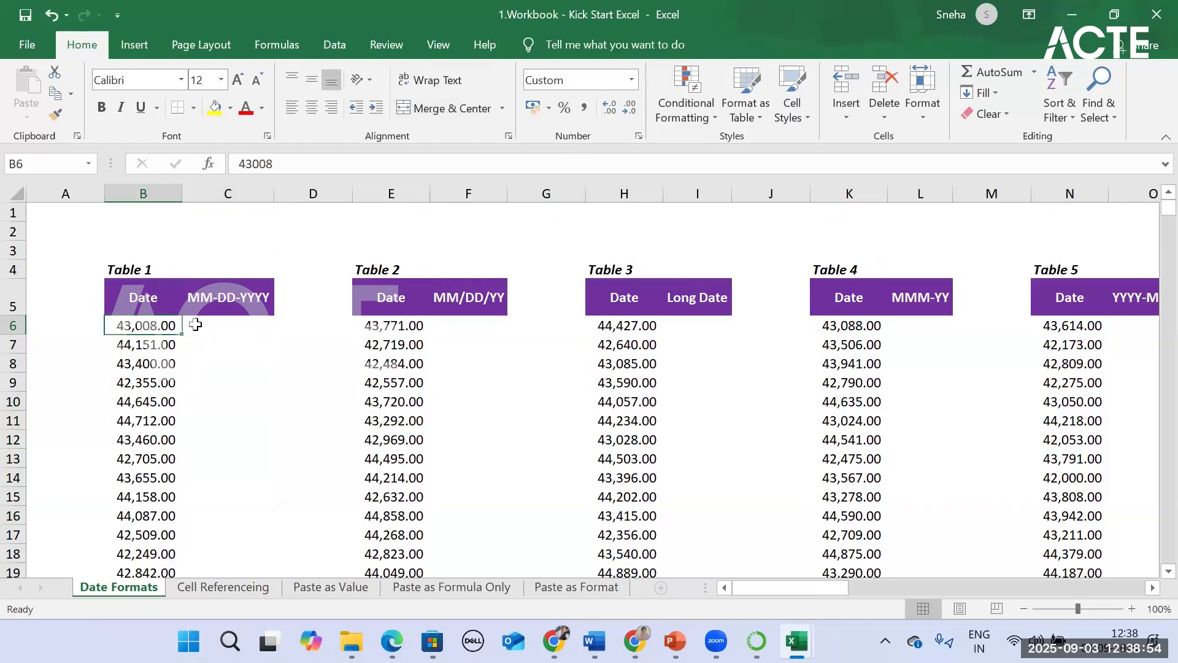
pyautogui.click(196, 324)
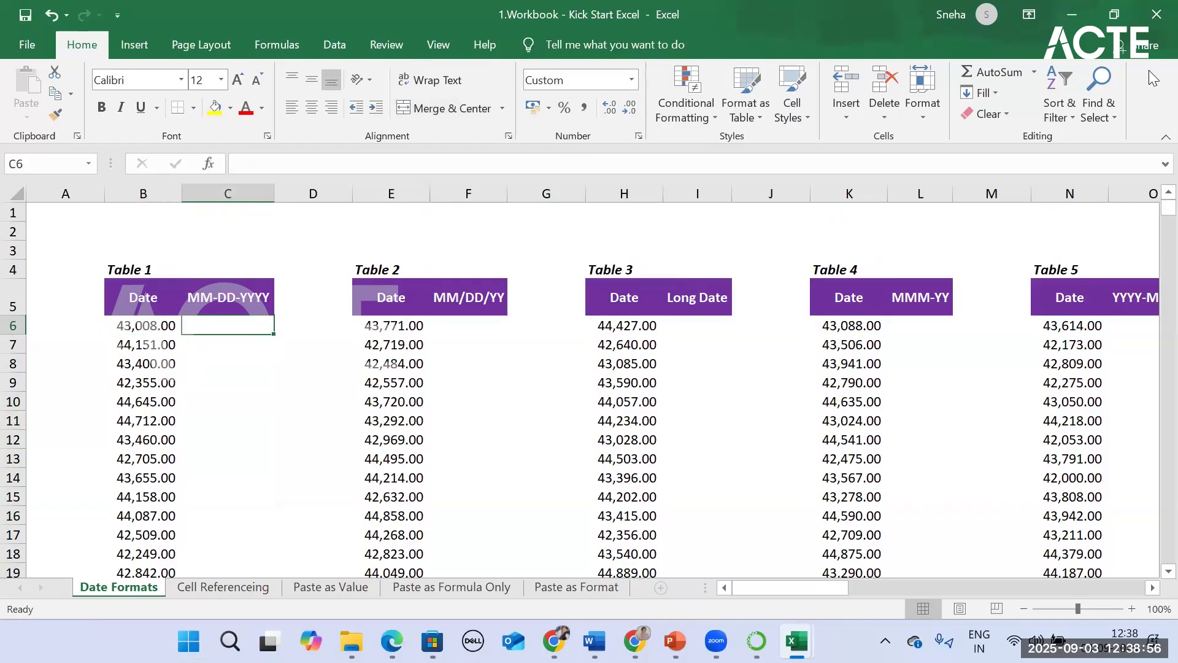
pyautogui.write('=')
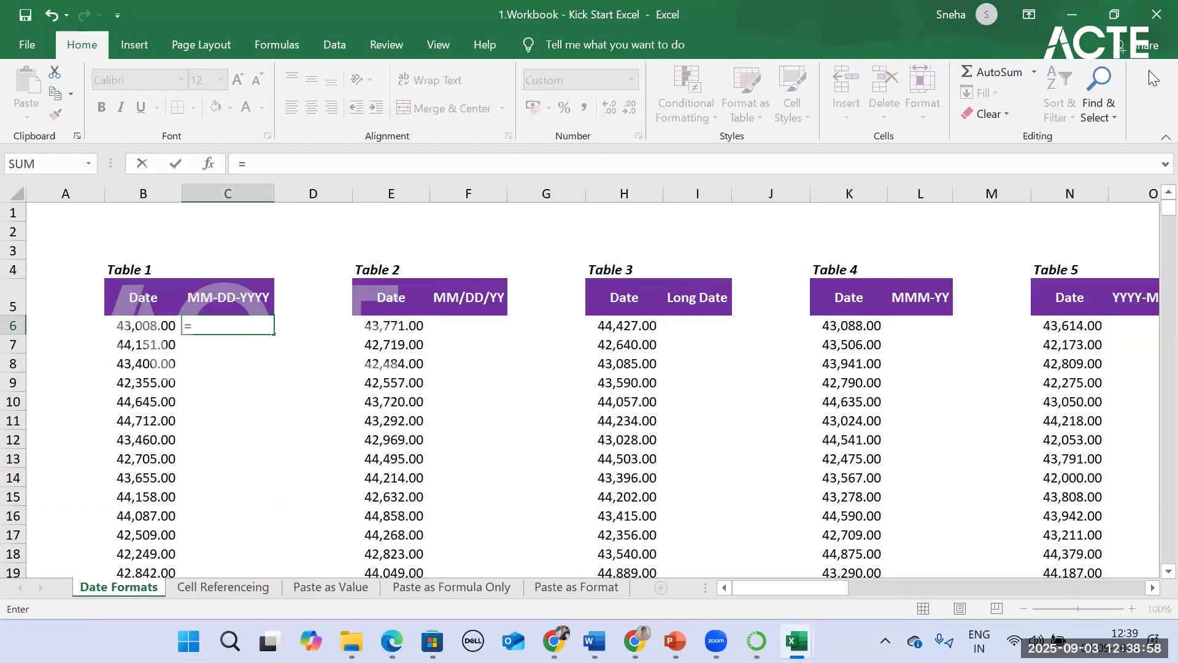
pyautogui.click(125, 324)
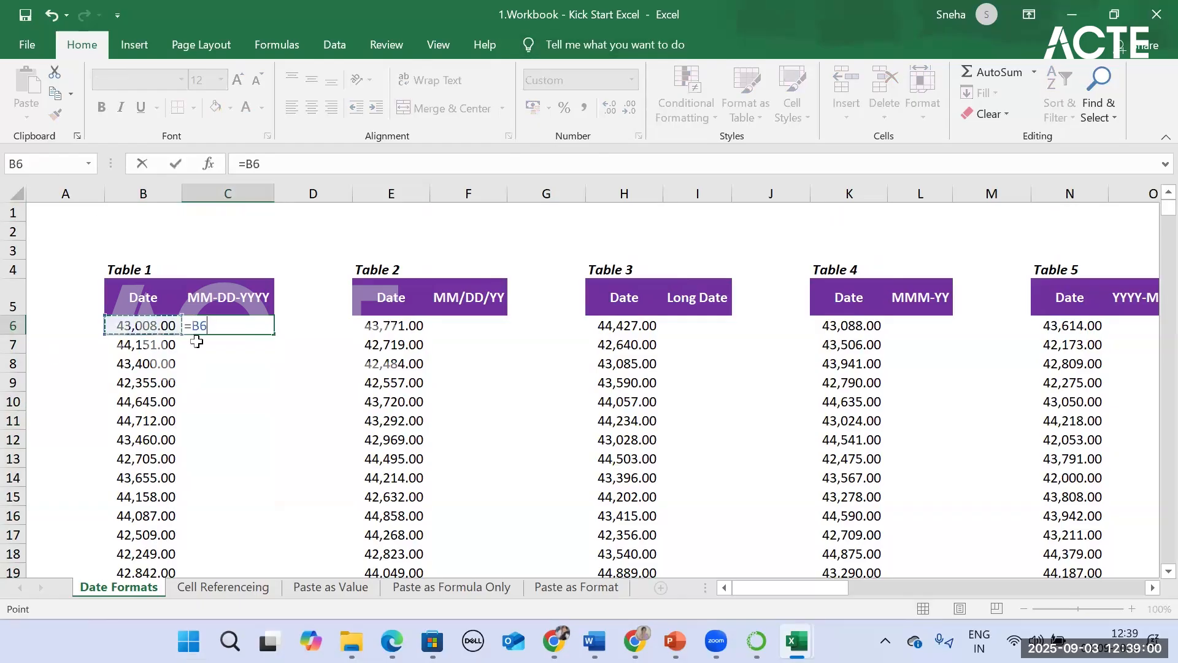
pyautogui.press('Return')
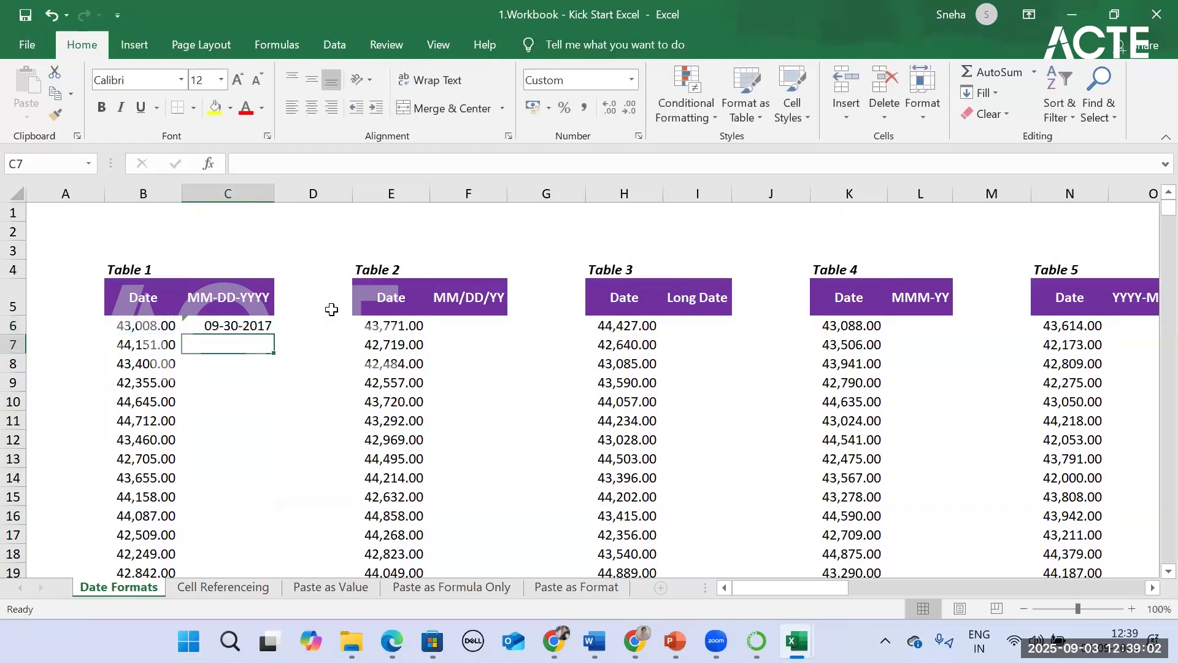
pyautogui.click(206, 329)
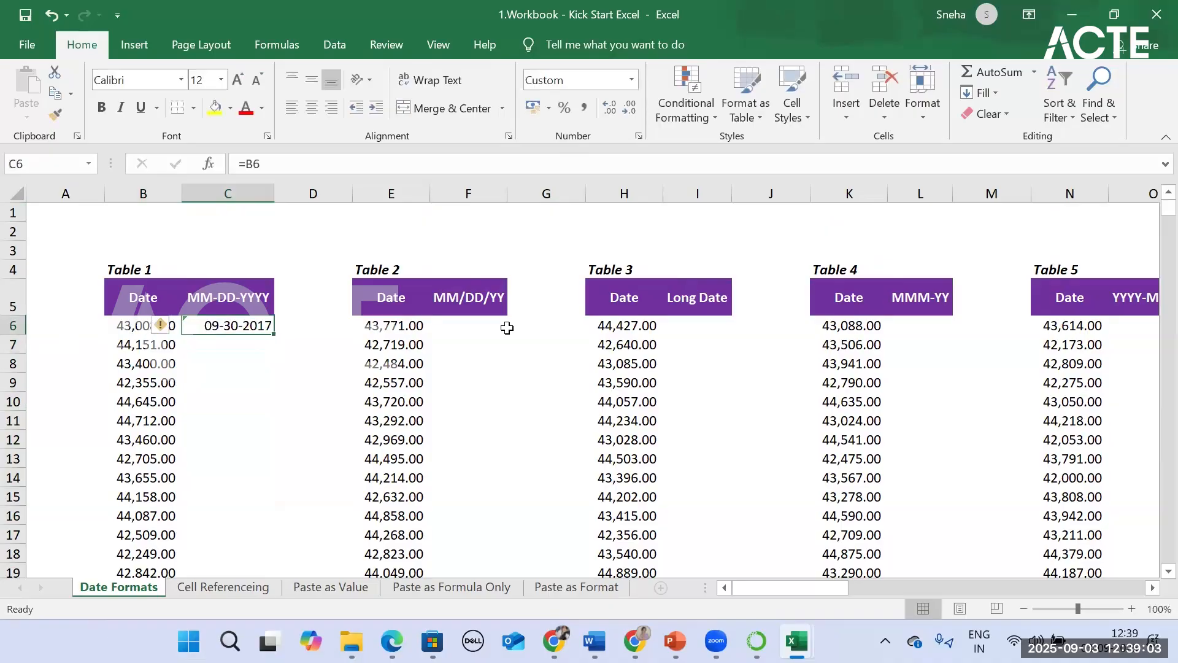
pyautogui.click(283, 166)
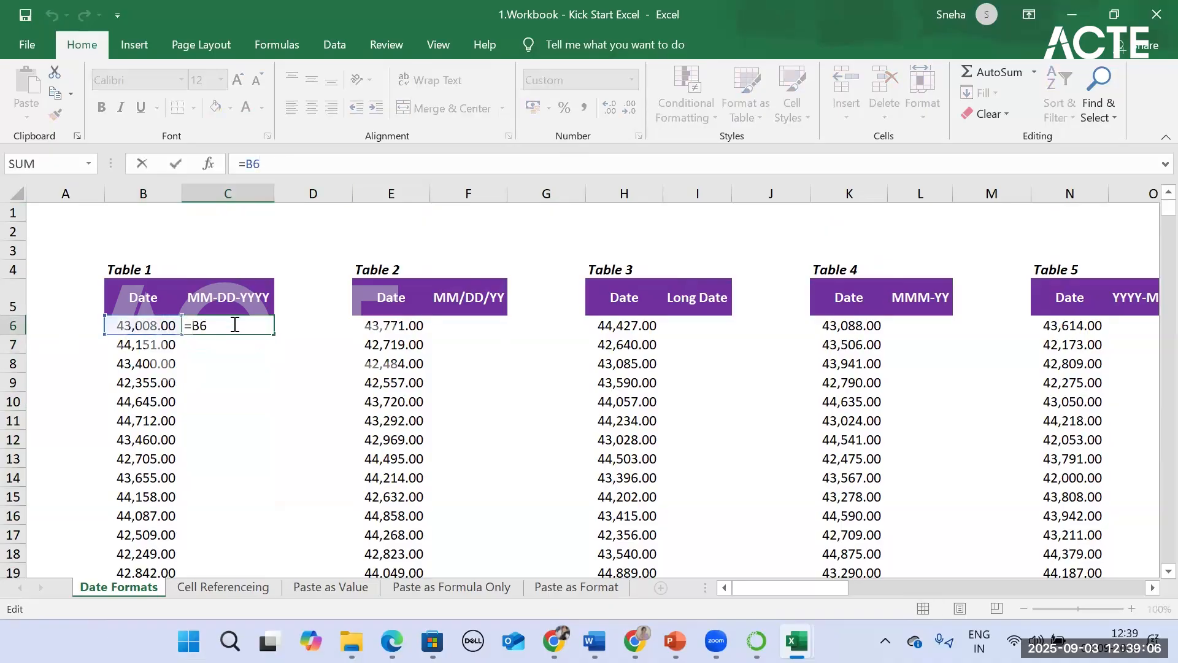
pyautogui.click(284, 430)
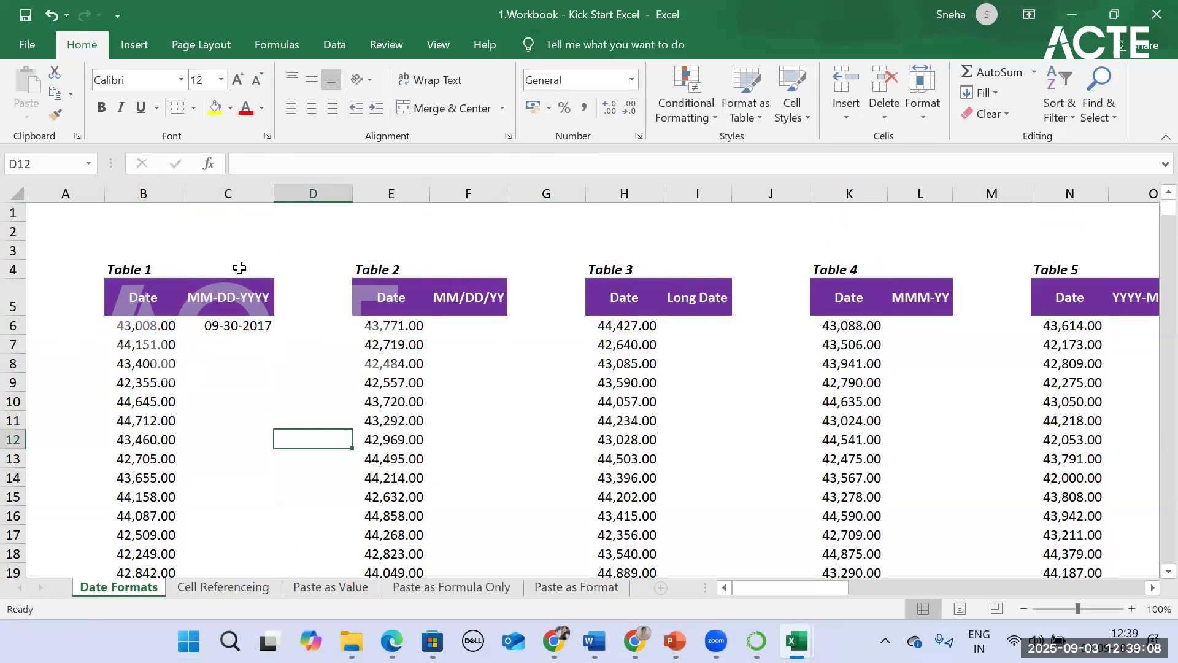
# Step: Set the number format of cell C6 in Table 1 to General
pyautogui.click(209, 325)
pyautogui.click(630, 80)
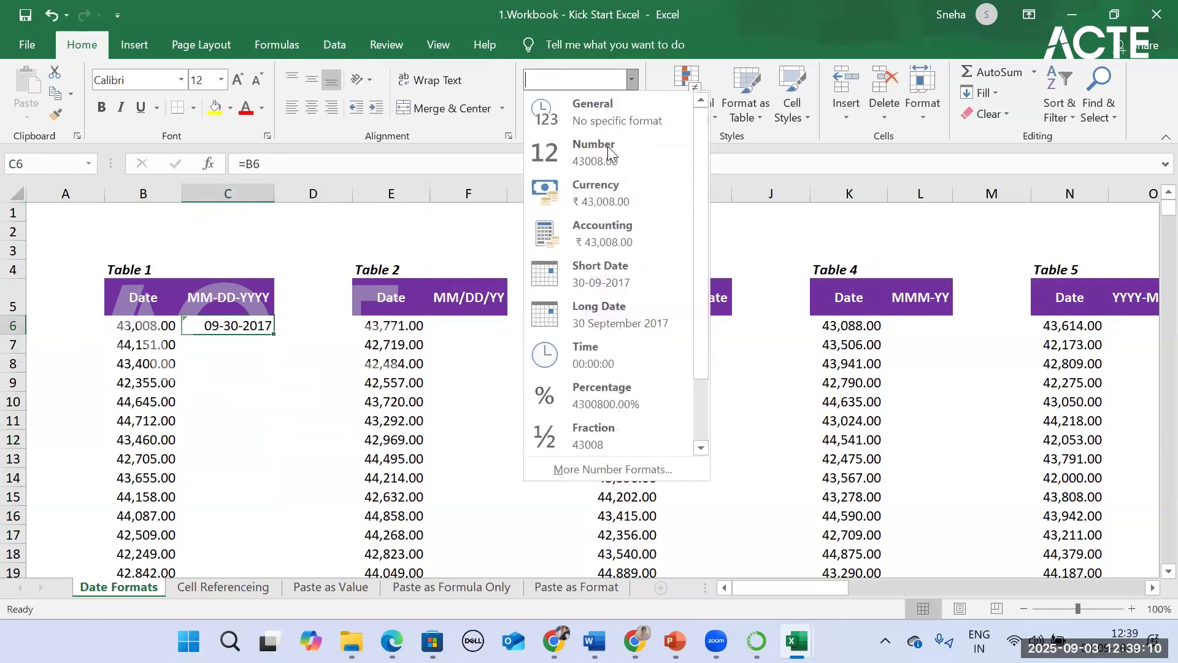
pyautogui.click(577, 107)
pyautogui.click(252, 364)
pyautogui.click(242, 322)
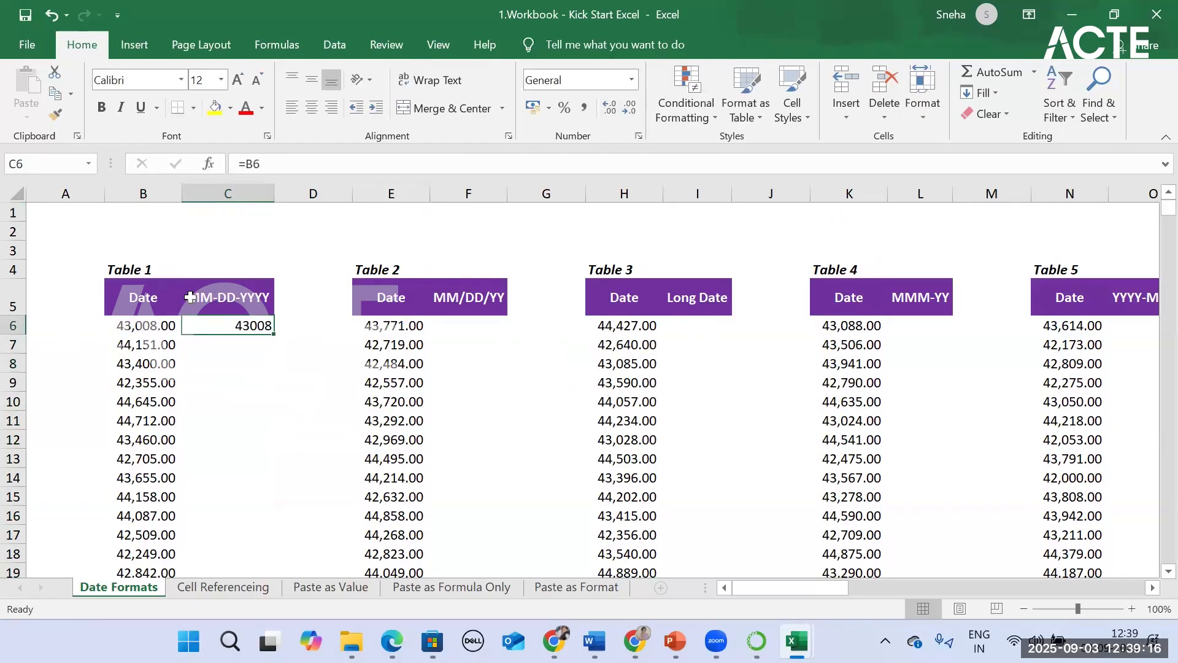
# Step: Apply the Short Date number format to Table 1's MM-DD-YYYY header cell, C5
pyautogui.click(233, 296)
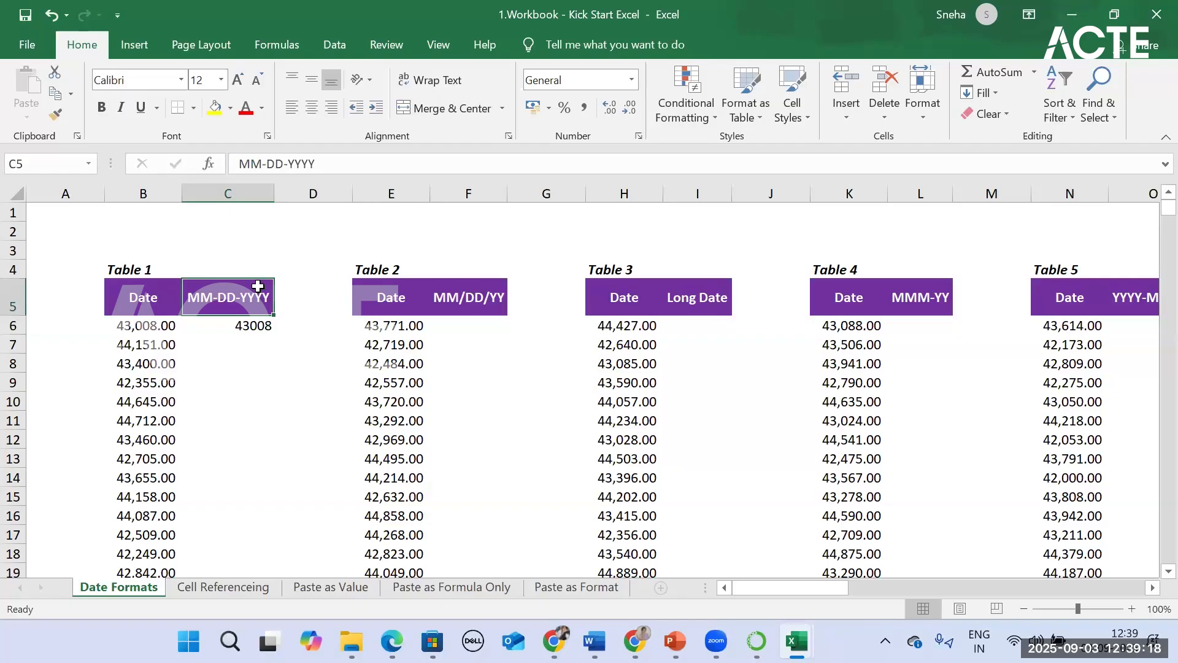
pyautogui.click(630, 79)
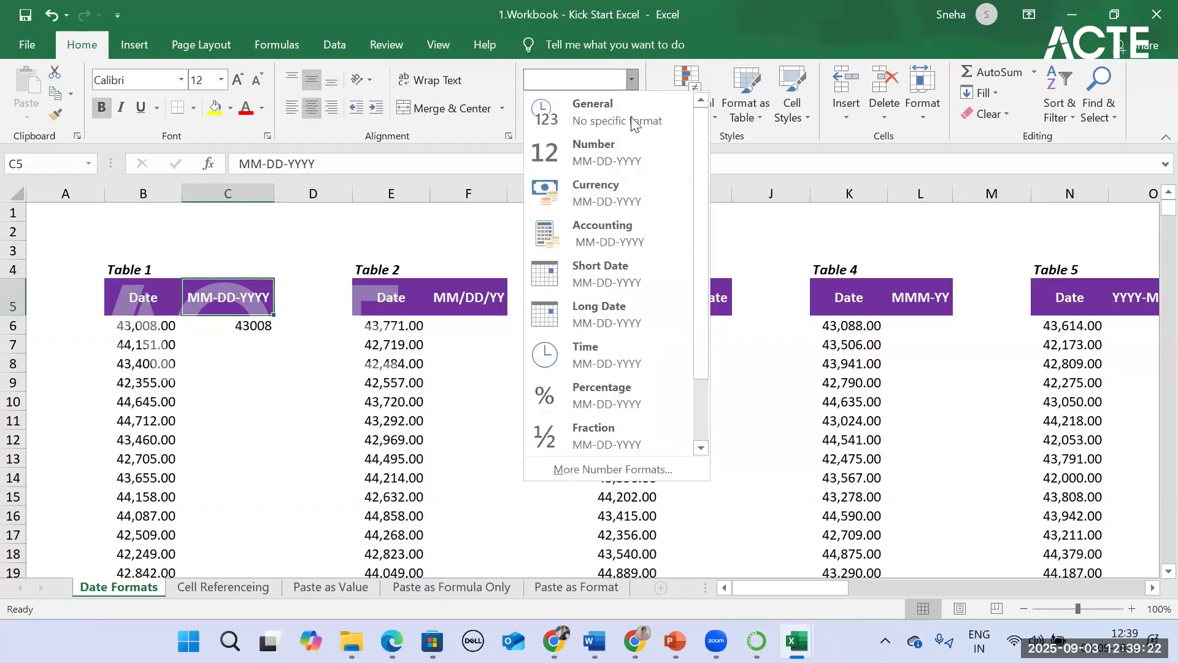
pyautogui.click(642, 274)
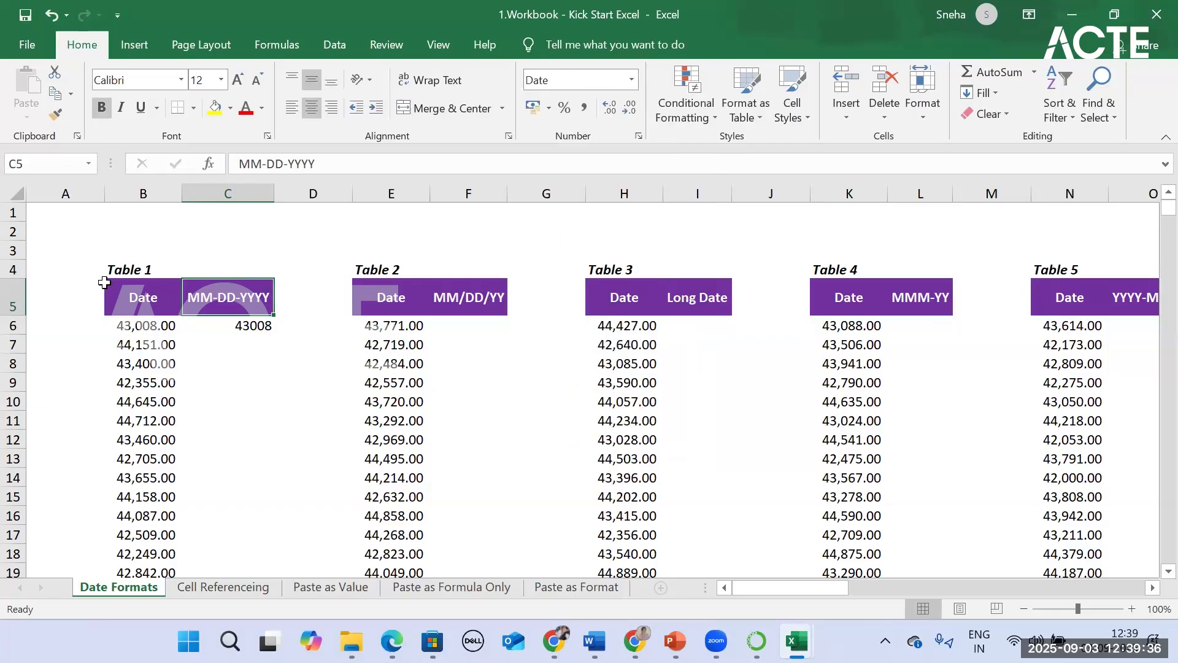
# Step: Apply the Short Date number format to cell C6 below Table 1's MM-DD-YYYY header
pyautogui.click(259, 336)
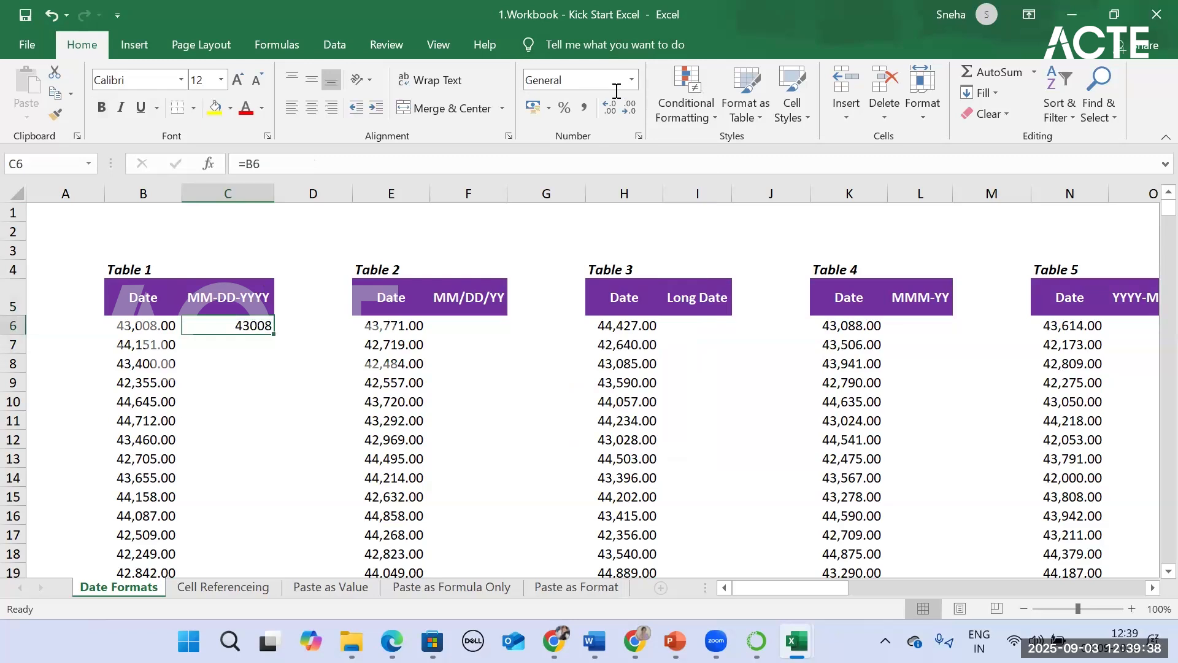
pyautogui.click(631, 80)
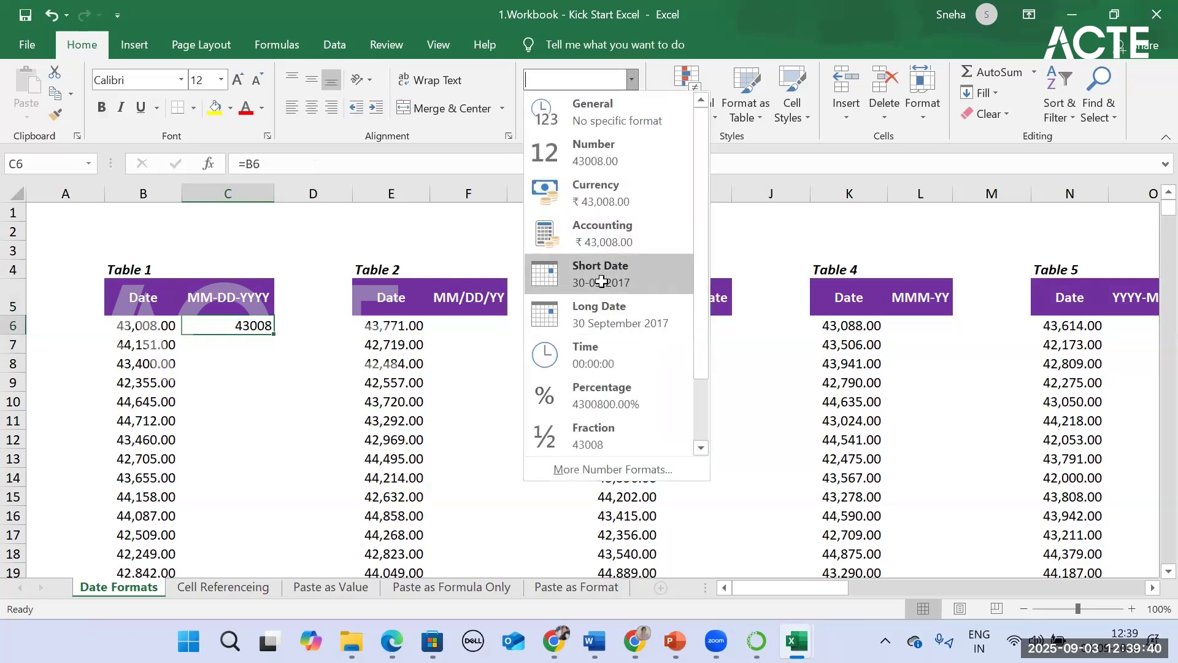
pyautogui.click(601, 281)
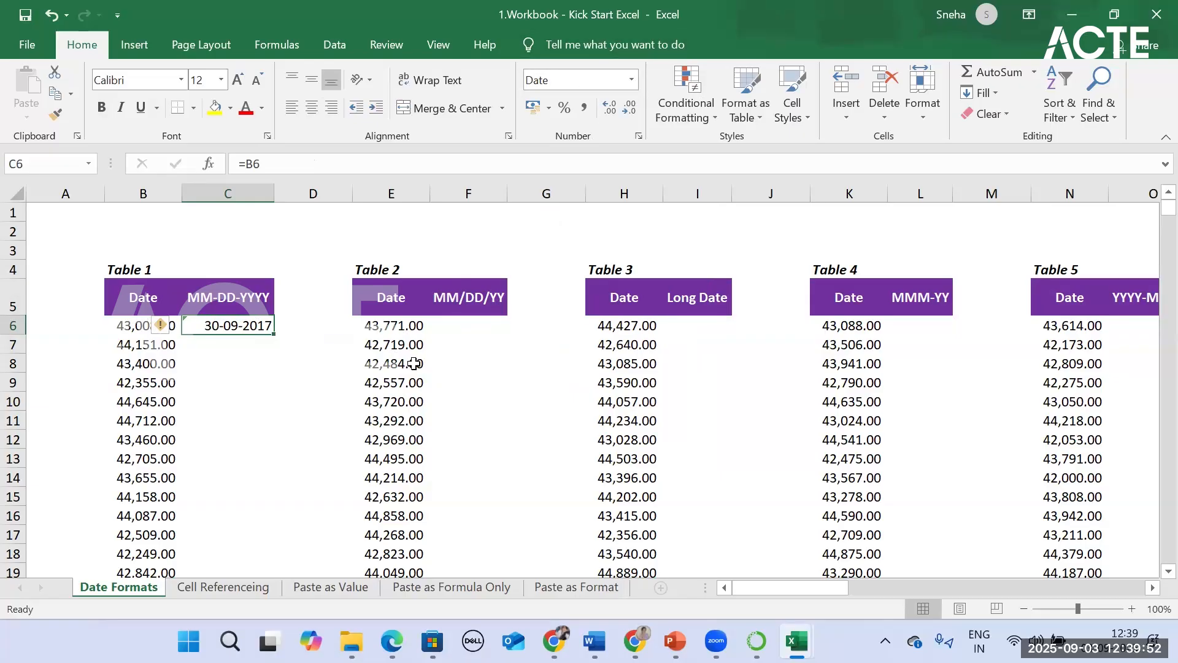
# Step: Link Table 2's first MM/DD/YY cell, F6, to its date with the formula =E6 and reselect the cell
pyautogui.click(396, 326)
pyautogui.click(482, 322)
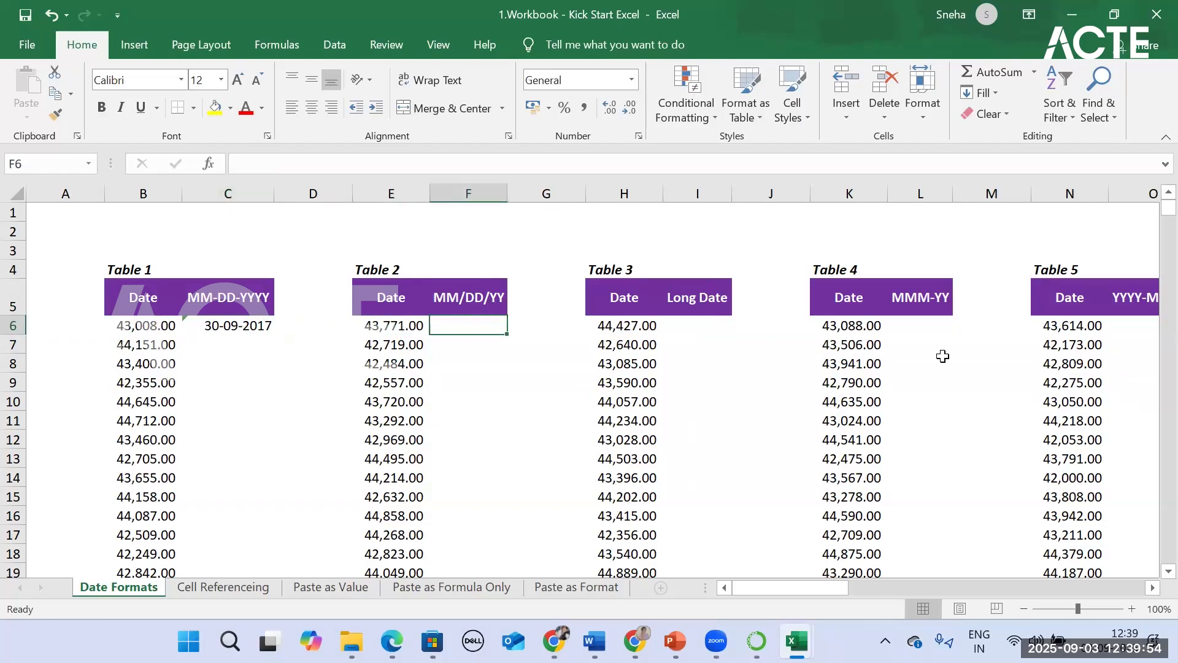
pyautogui.write('=')
pyautogui.moveTo(402, 326); pyautogui.dragTo(424, 318)
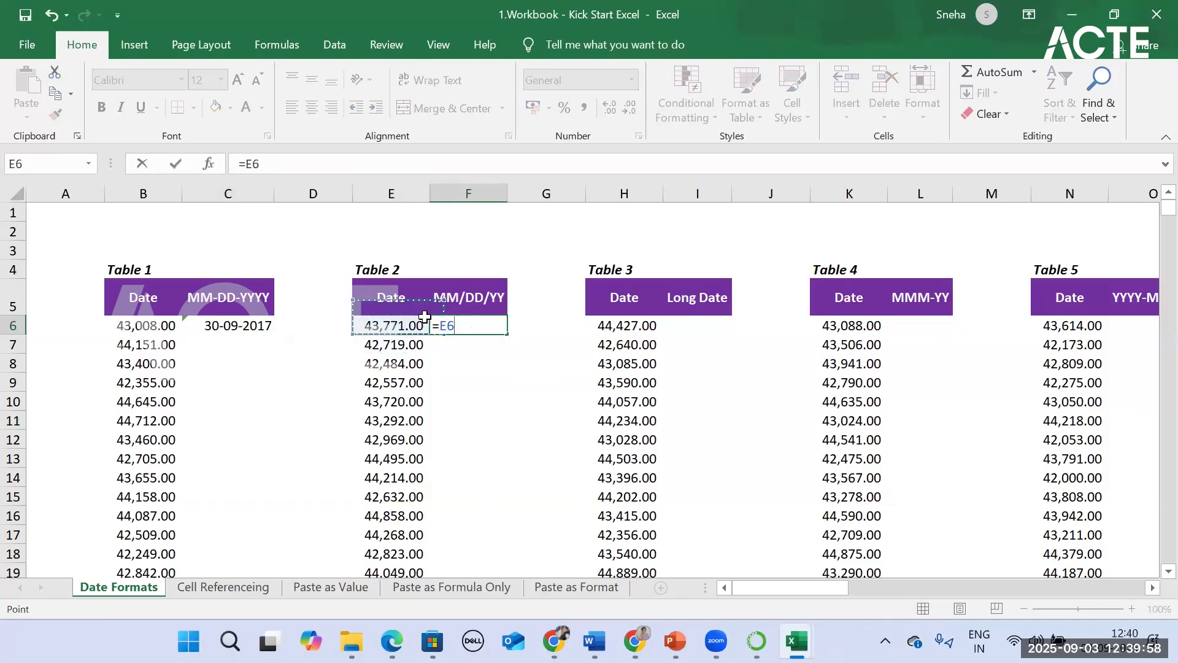
pyautogui.press('Return')
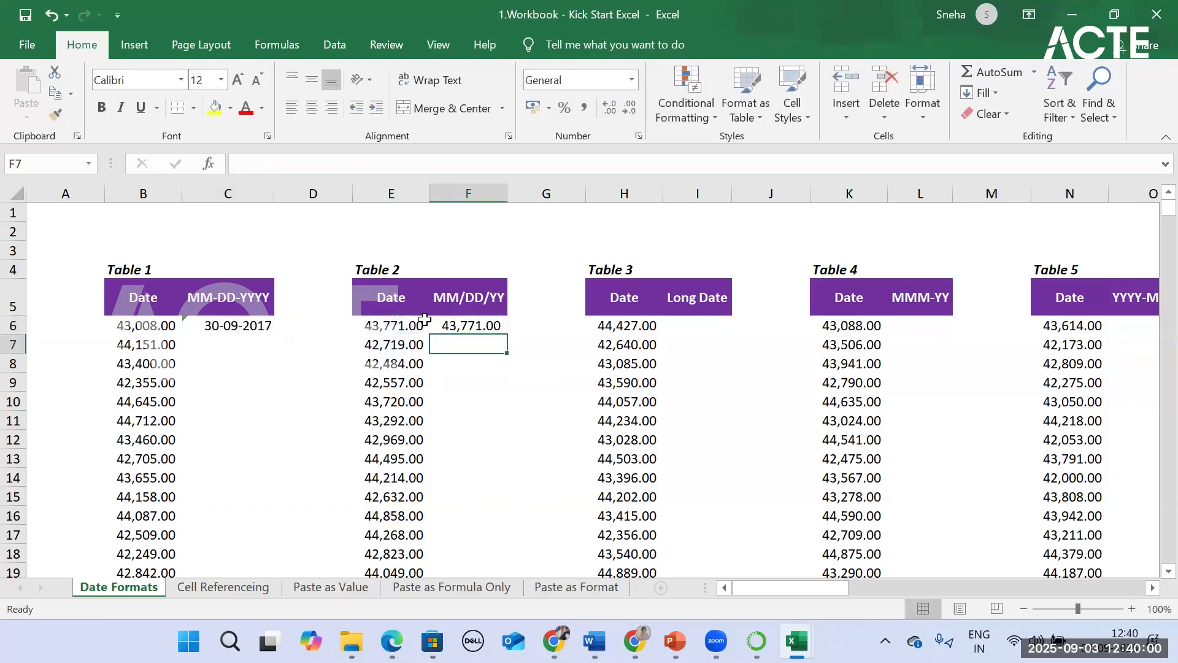
pyautogui.click(440, 325)
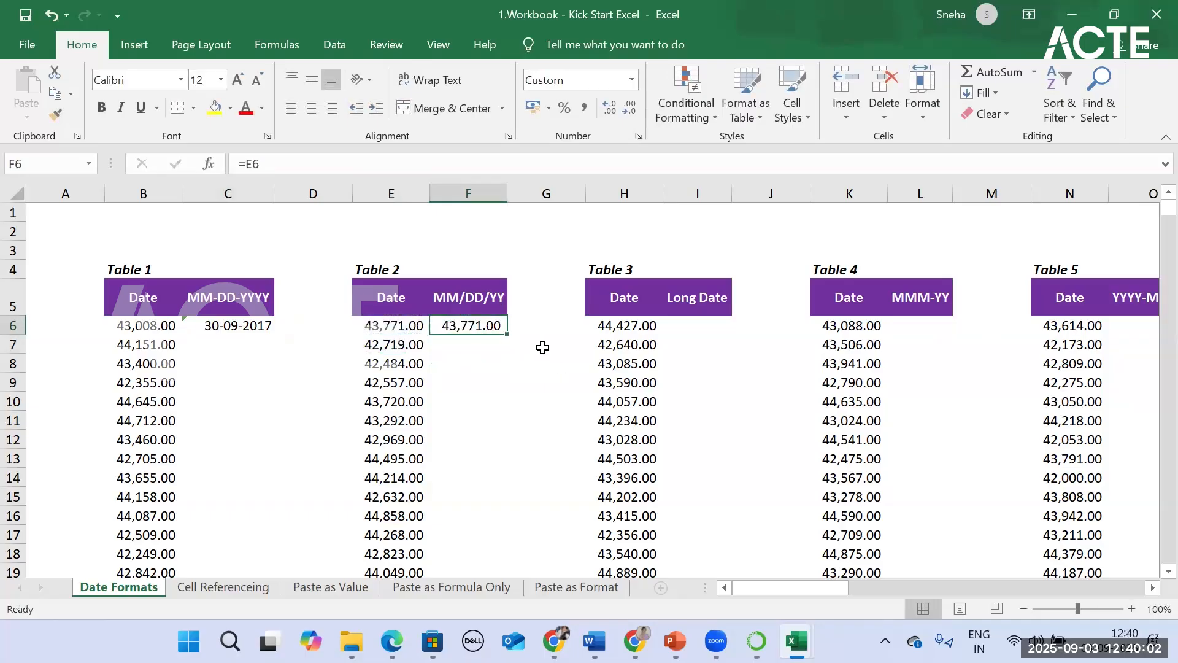
pyautogui.click(631, 80)
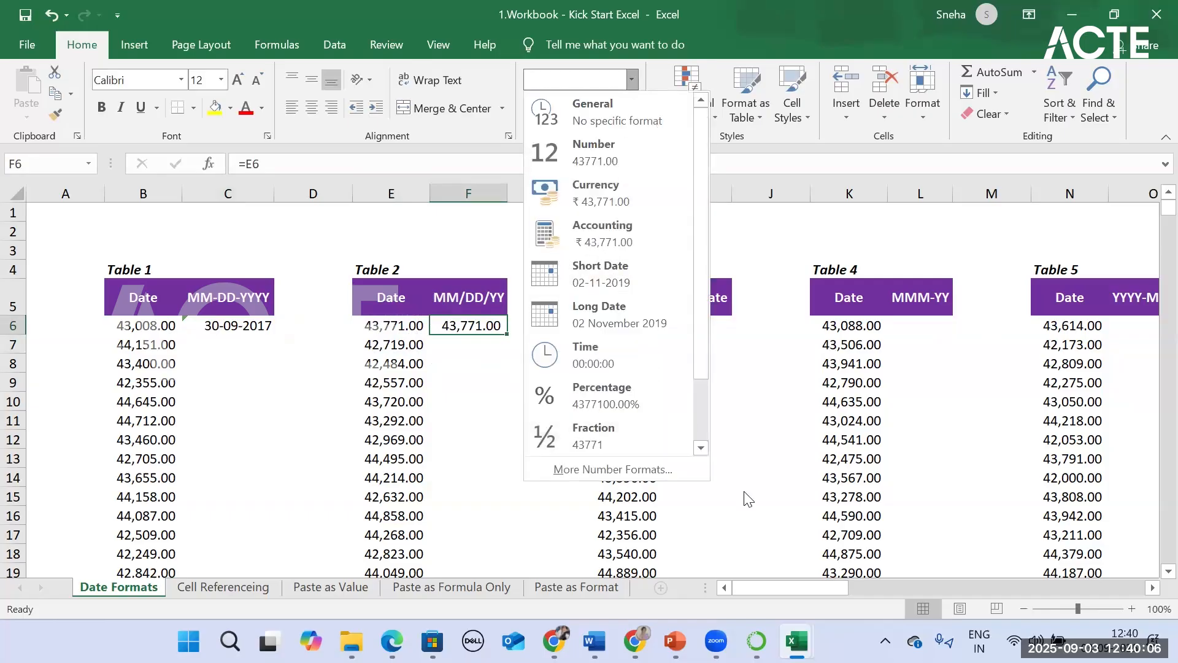
pyautogui.click(771, 605)
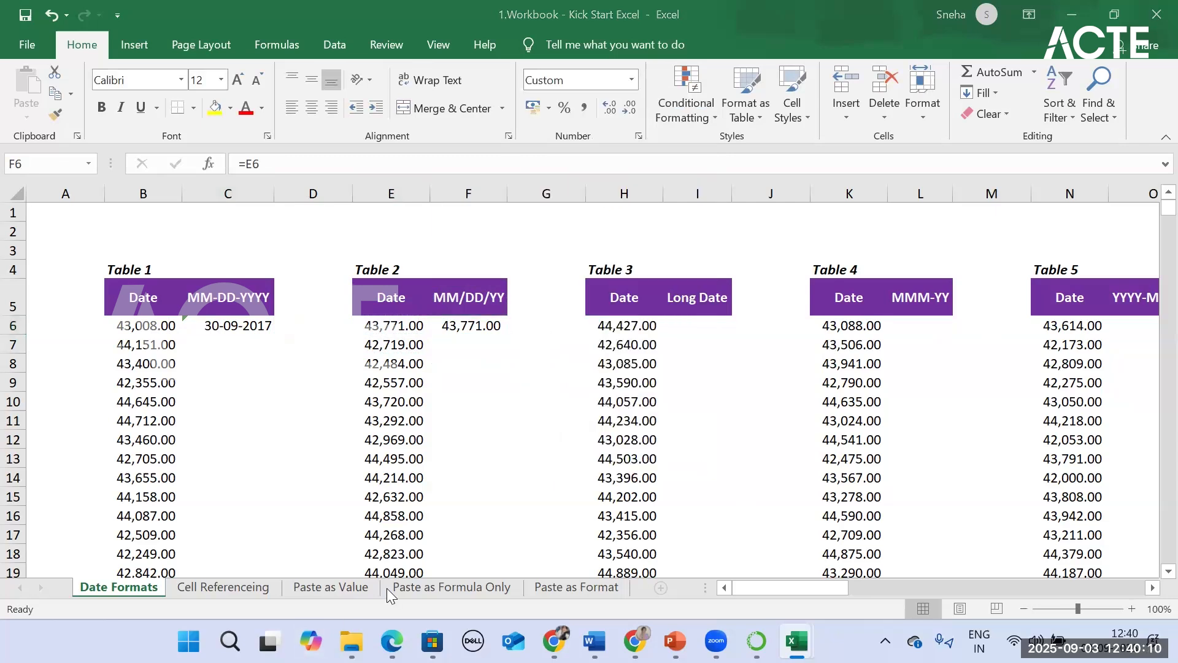
pyautogui.click(485, 329)
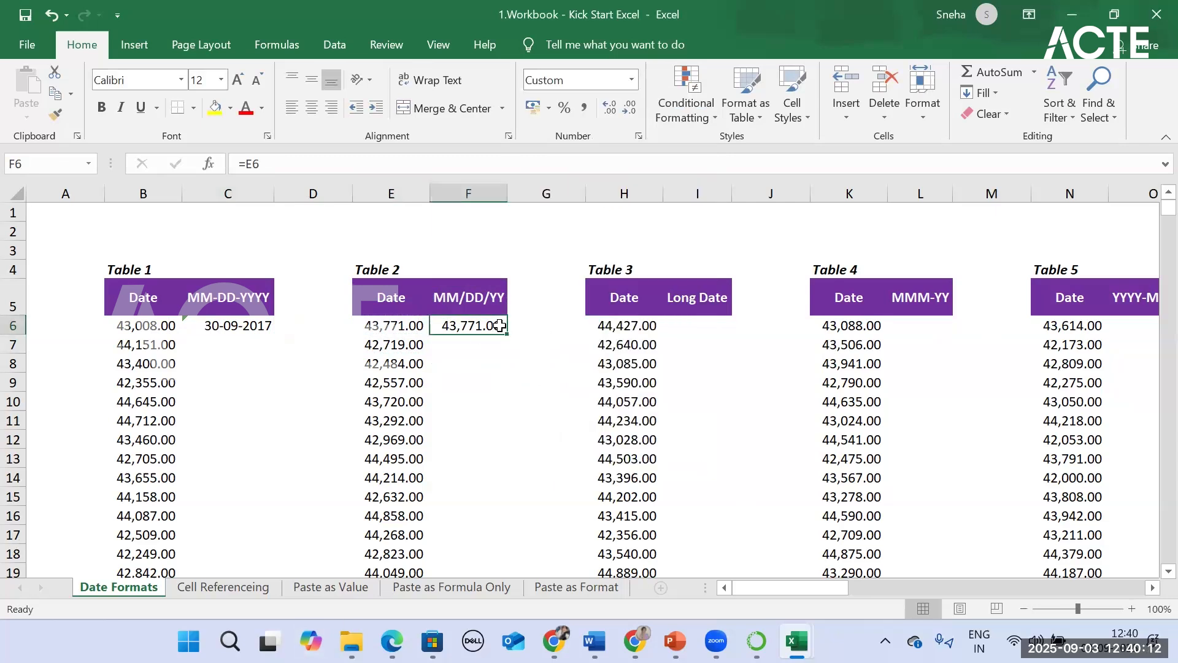
pyautogui.click(631, 79)
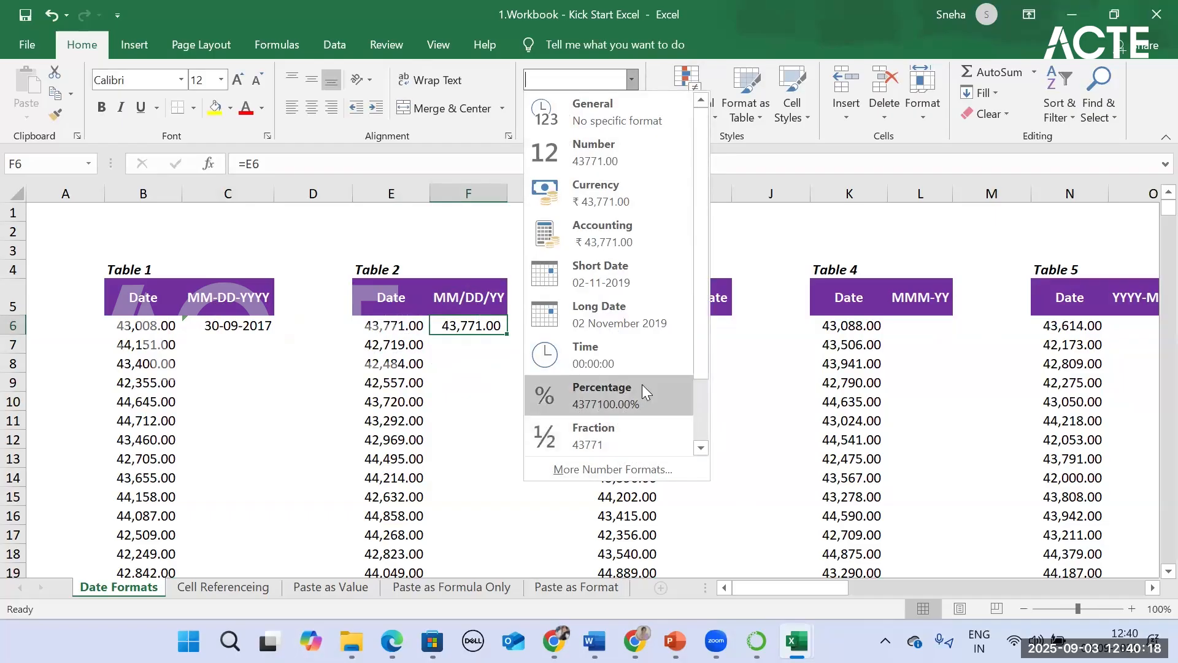
pyautogui.click(671, 470)
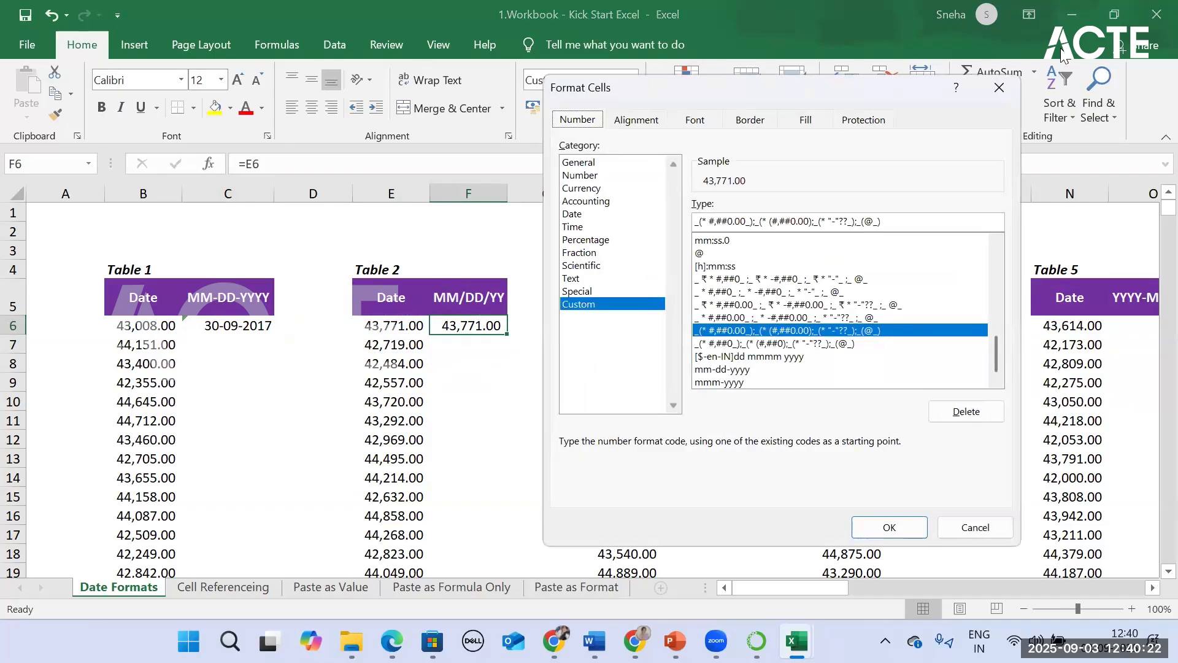
pyautogui.click(999, 87)
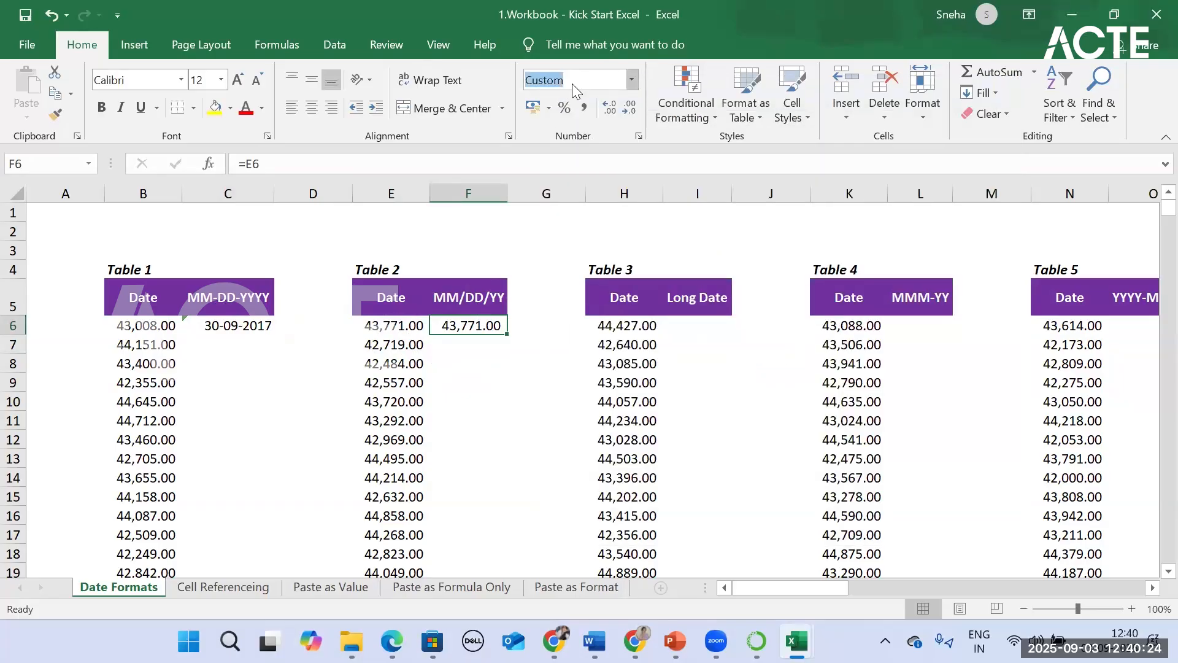
# Step: Replace the number format of cell F6 in Table 2 with the custom format code MM/DD/YYY
pyautogui.click(631, 86)
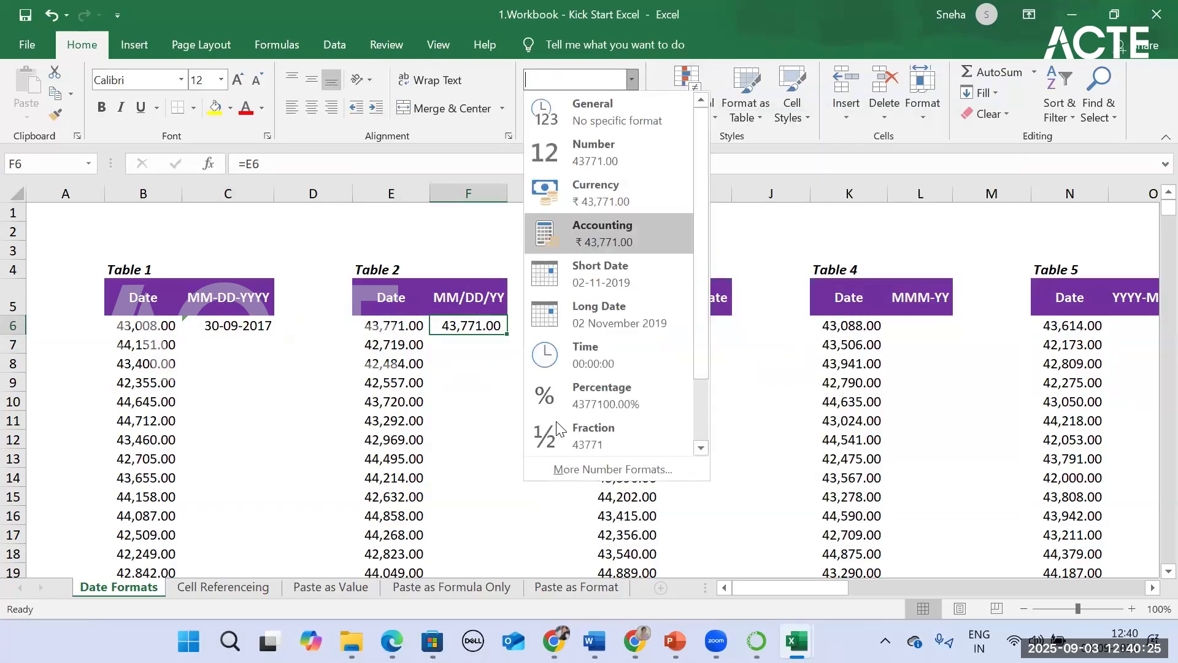
pyautogui.click(561, 469)
pyautogui.moveTo(896, 223); pyautogui.dragTo(670, 224)
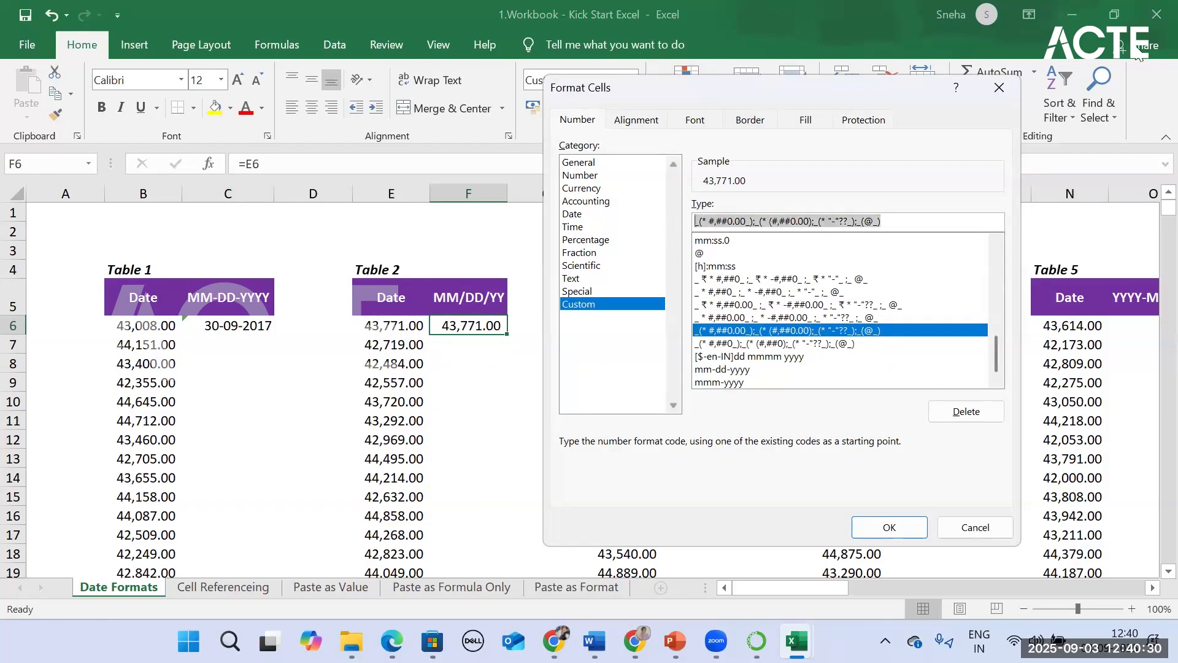
pyautogui.press('BackSpace')
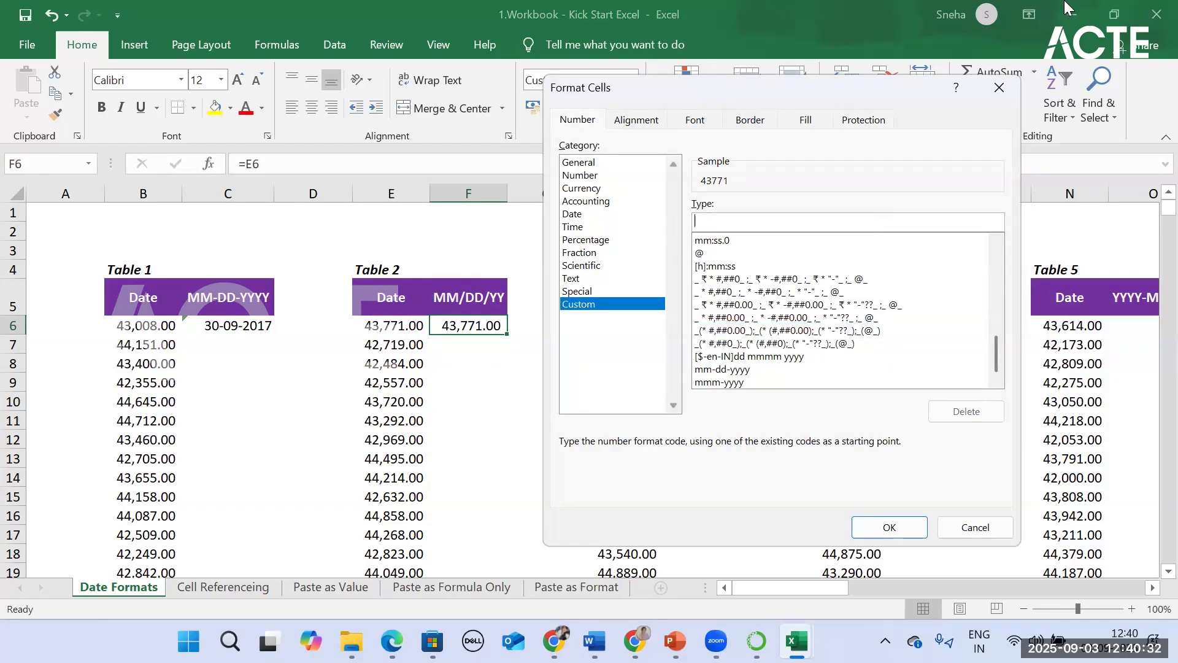
pyautogui.write('MM/DD/YYY')
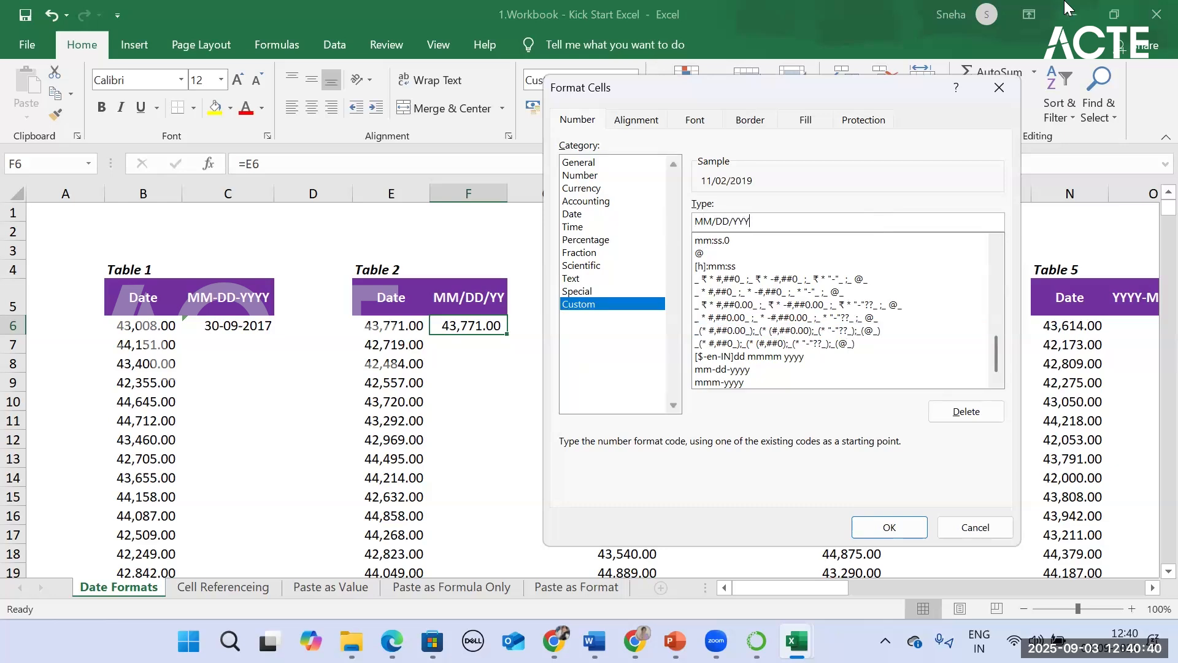
pyautogui.click(888, 523)
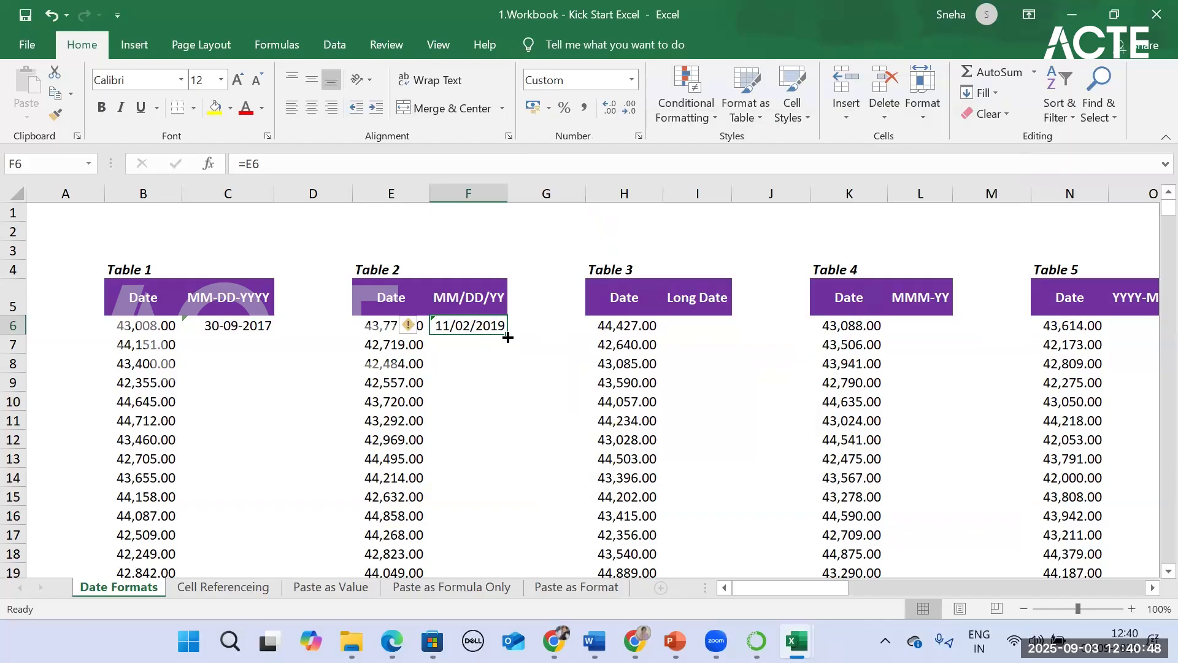
# Step: Fill the formula and date format from F6 down Table 2's MM/DD/YY column and check cells F7 and F8
pyautogui.doubleClick(507, 337)
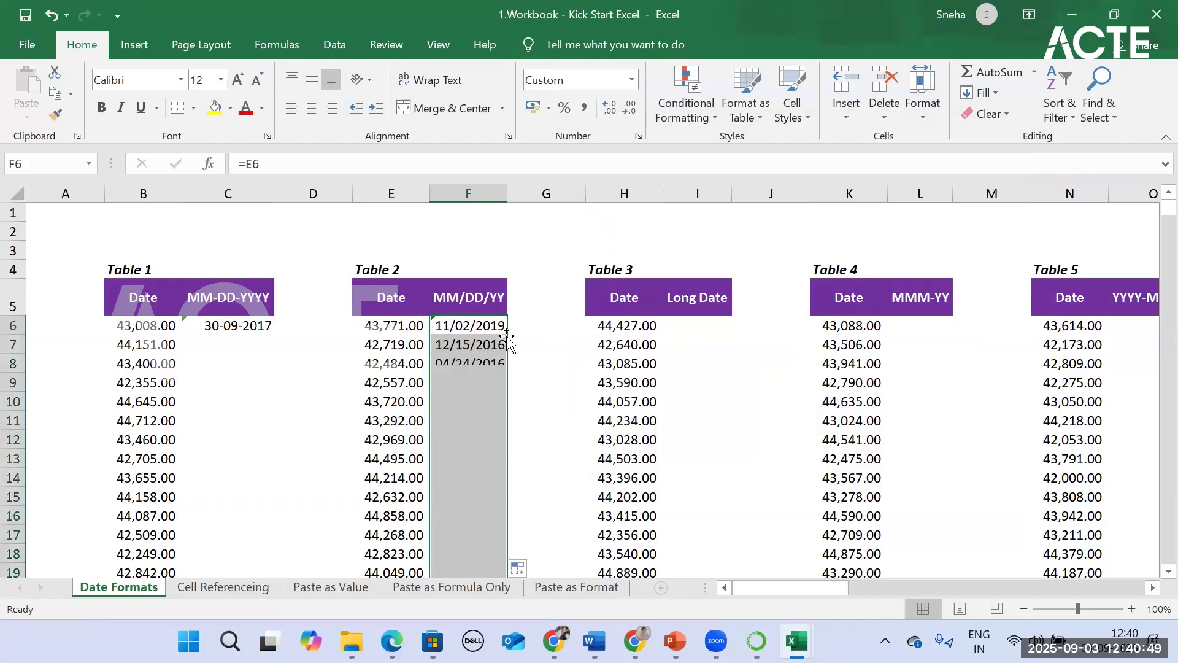
pyautogui.click(461, 345)
pyautogui.click(462, 367)
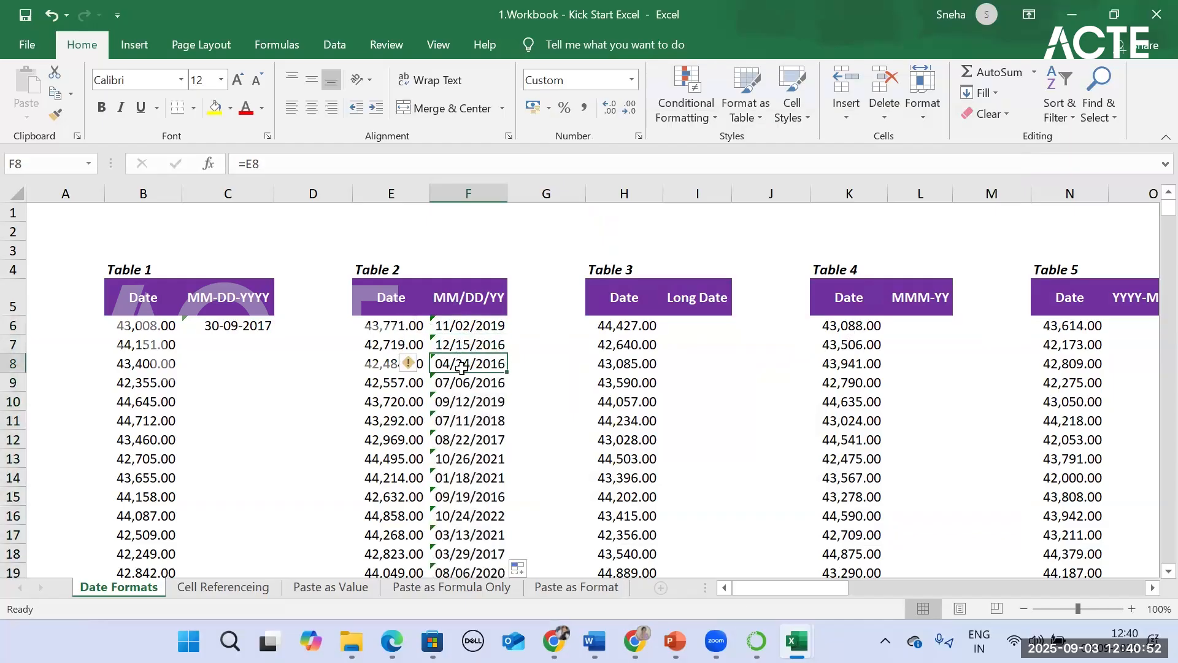
# Step: Link Table 3's first Long Date cell, I6, to its date with the formula =H6
pyautogui.click(685, 326)
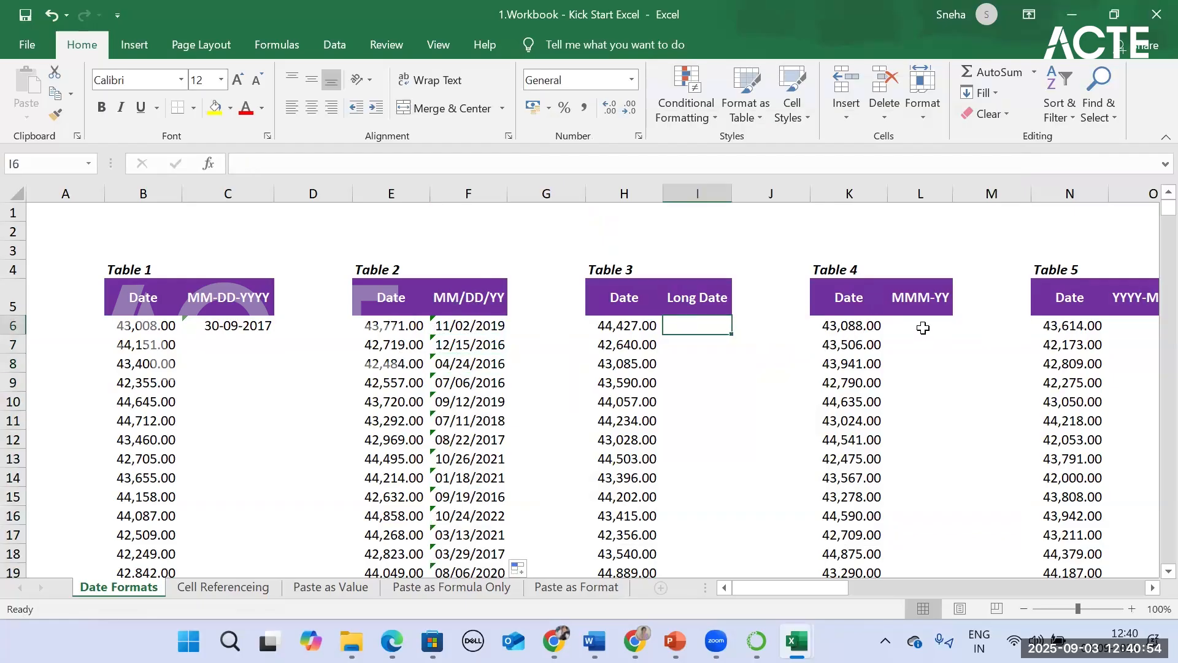
pyautogui.write('=')
pyautogui.press('BackSpace')
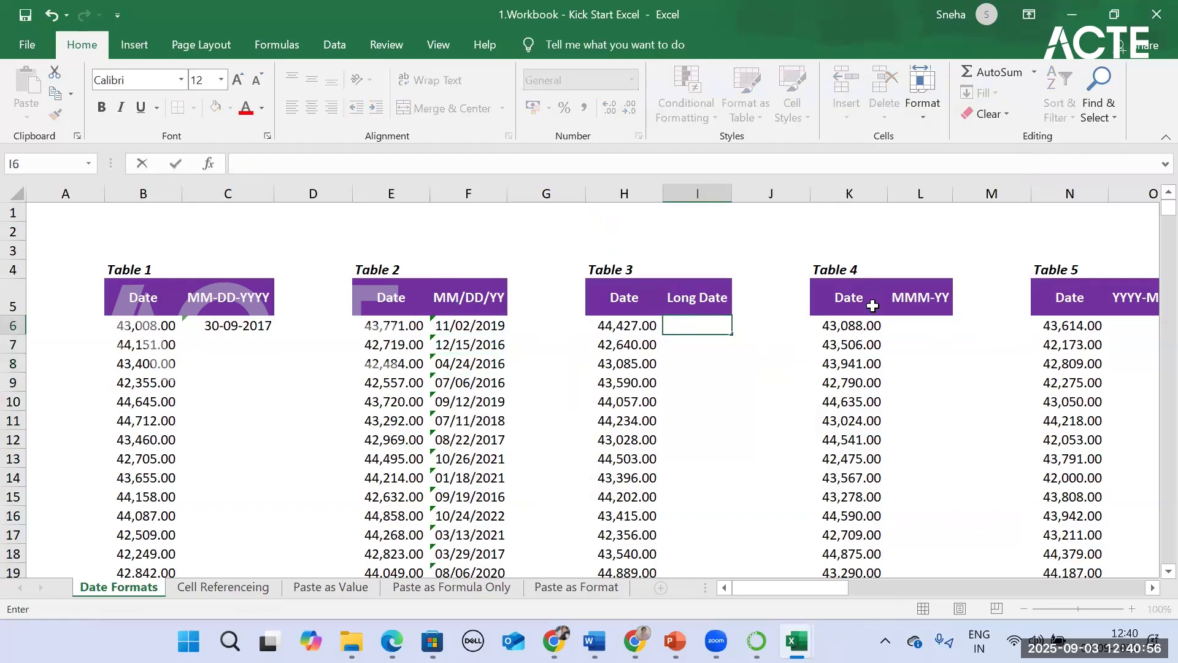
pyautogui.write('=')
pyautogui.click(617, 325)
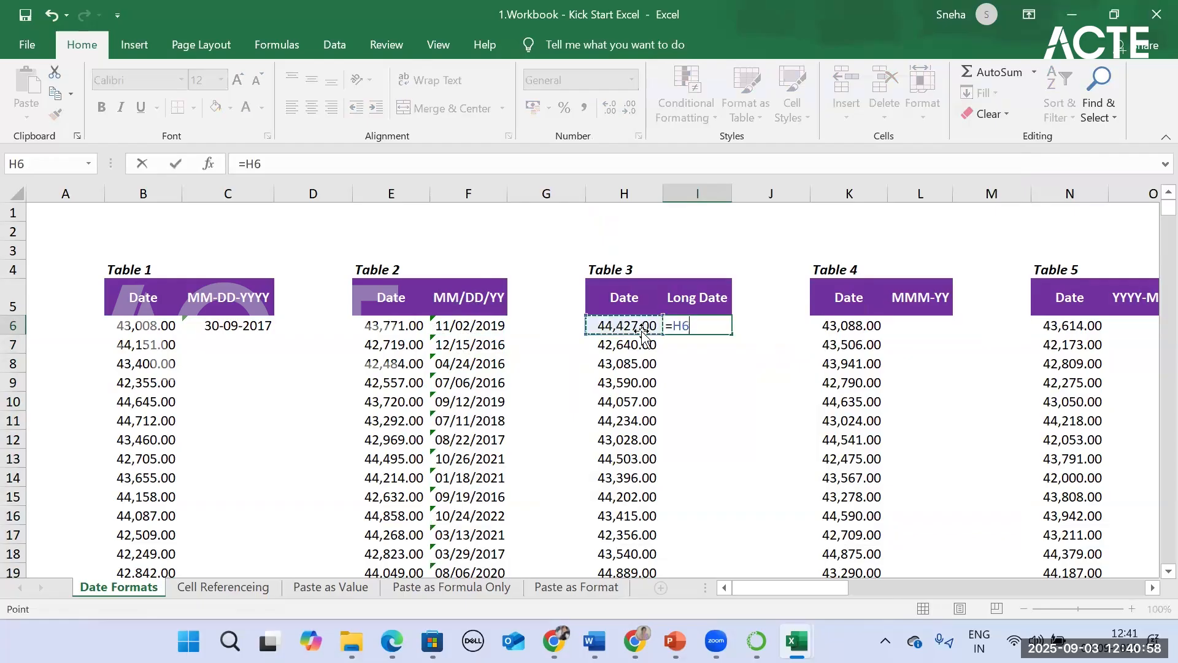
pyautogui.press('Return')
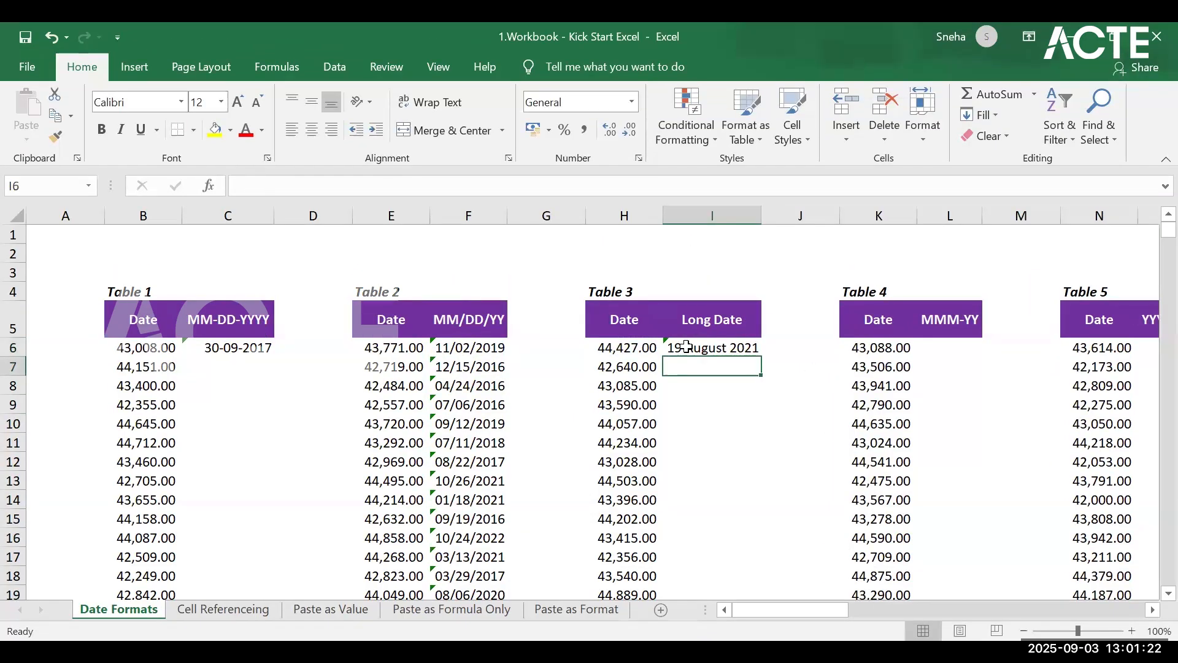
# Step: Review the number formats offered for cell I6, then examine the format headers of Tables 4 through 9
pyautogui.click(686, 348)
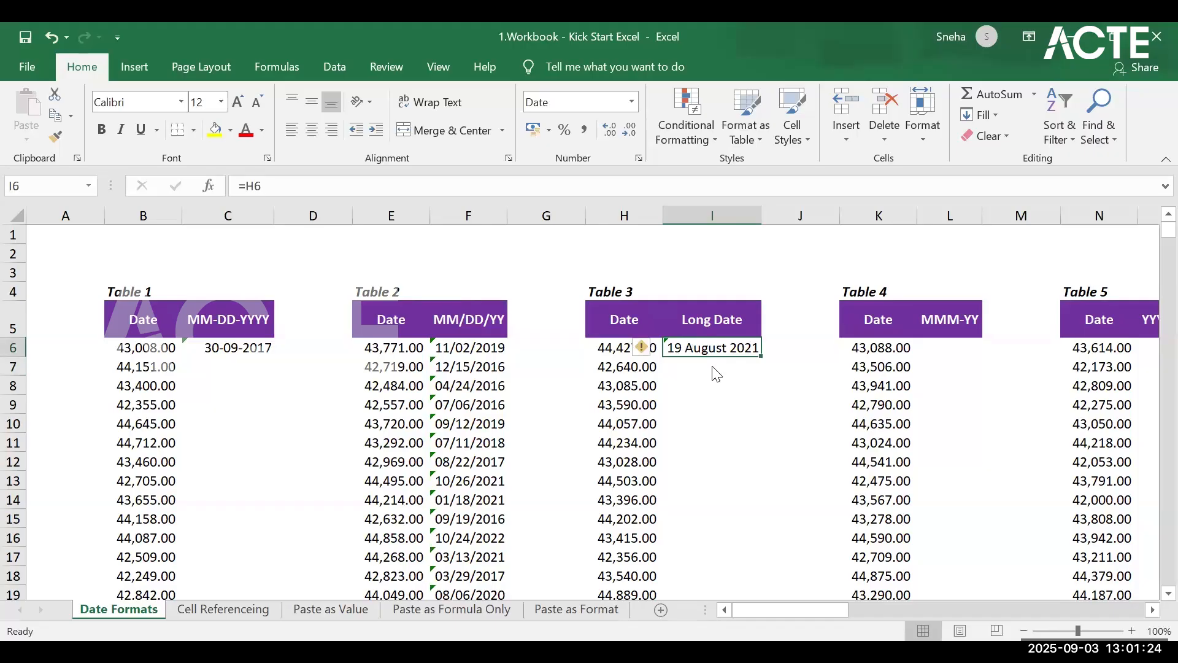
pyautogui.click(631, 102)
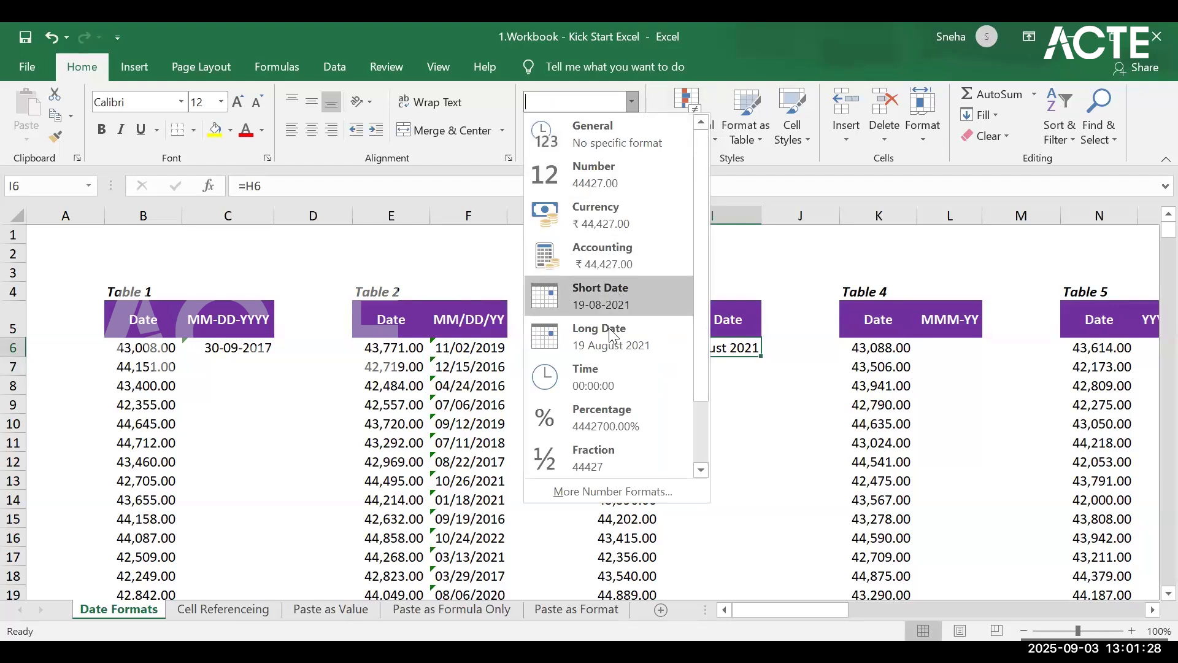
pyautogui.press('Escape')
pyautogui.click(923, 351)
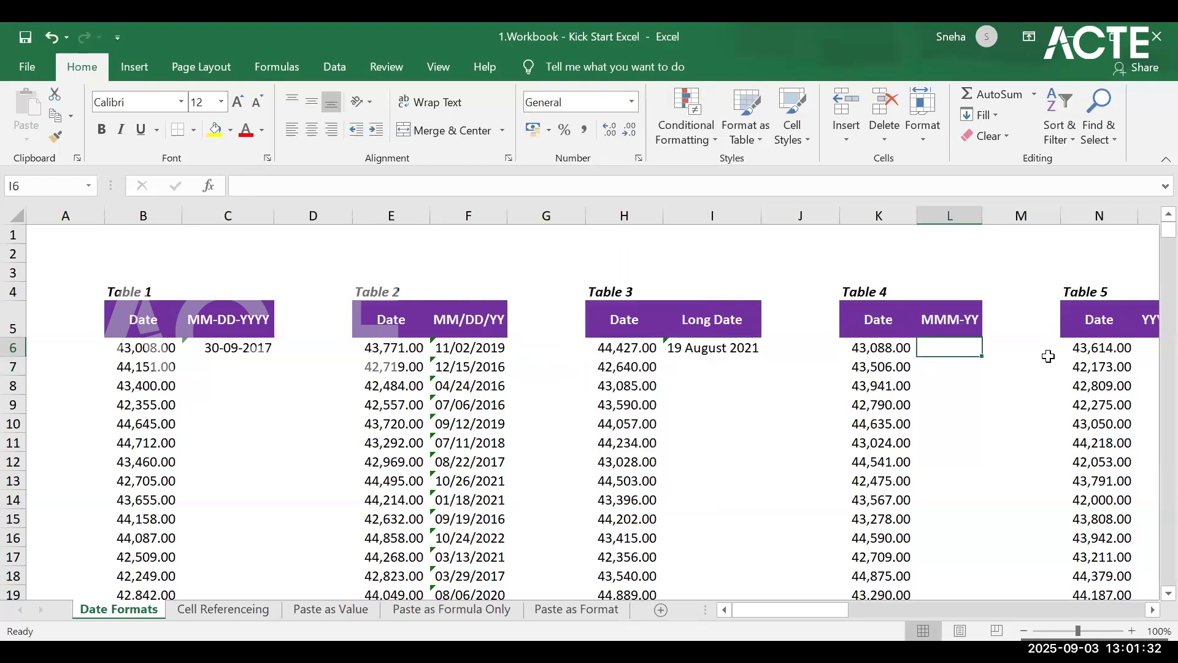
pyautogui.moveTo(844, 610); pyautogui.dragTo(927, 611)
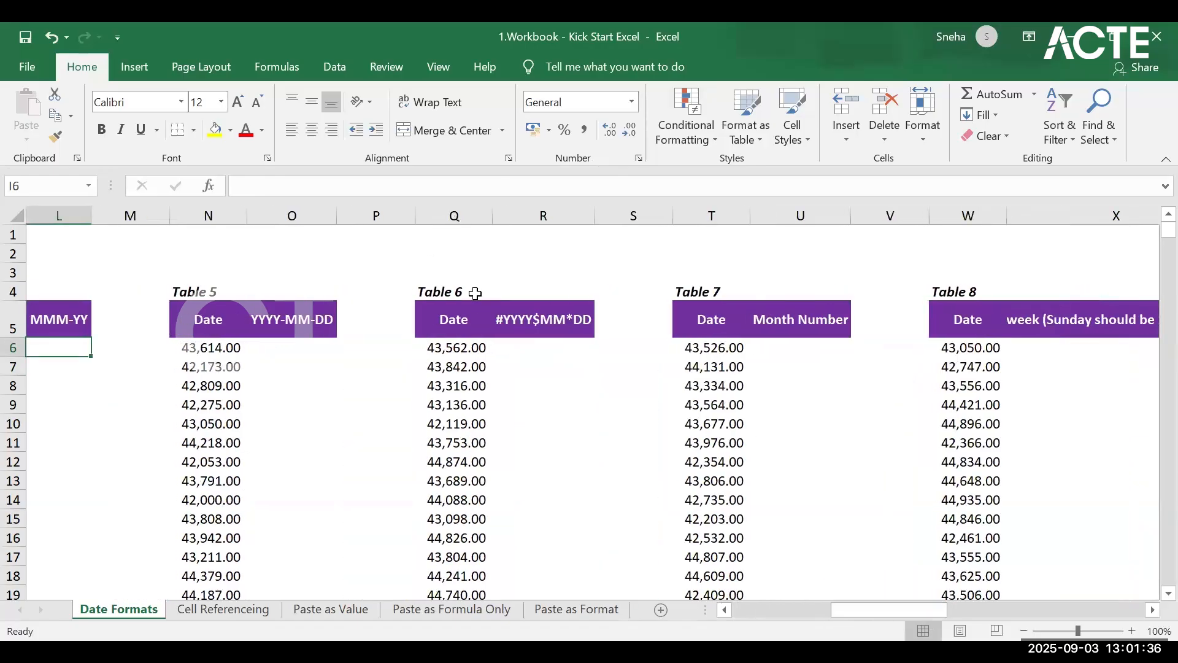
pyautogui.click(526, 316)
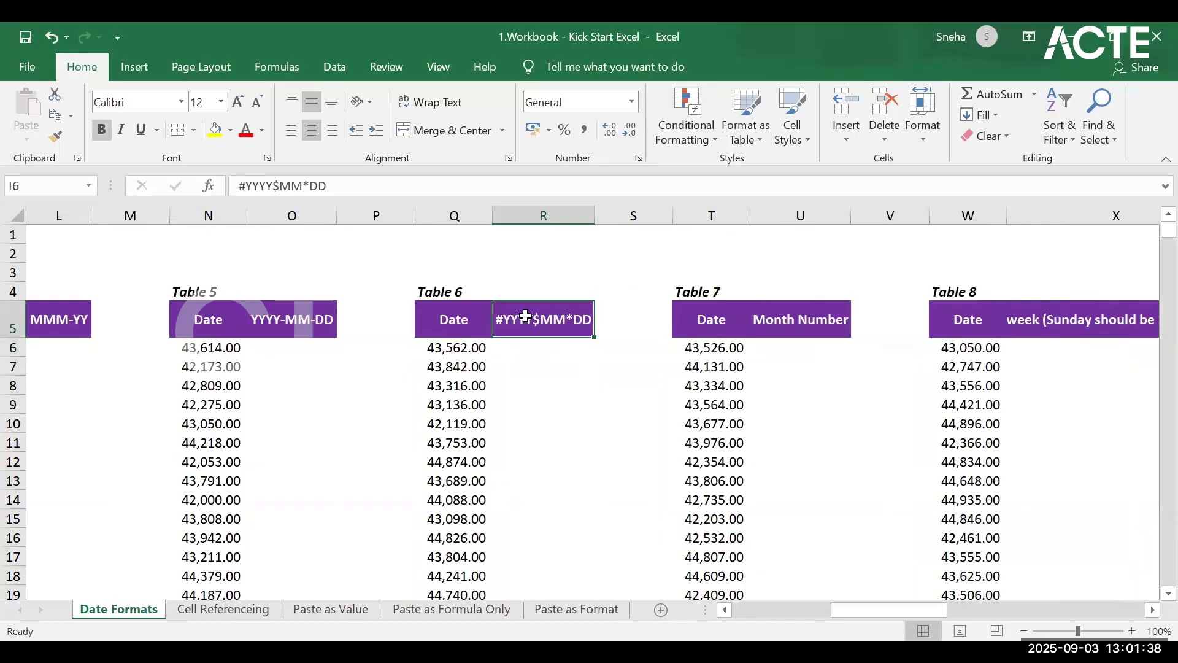
pyautogui.moveTo(886, 609); pyautogui.dragTo(950, 607)
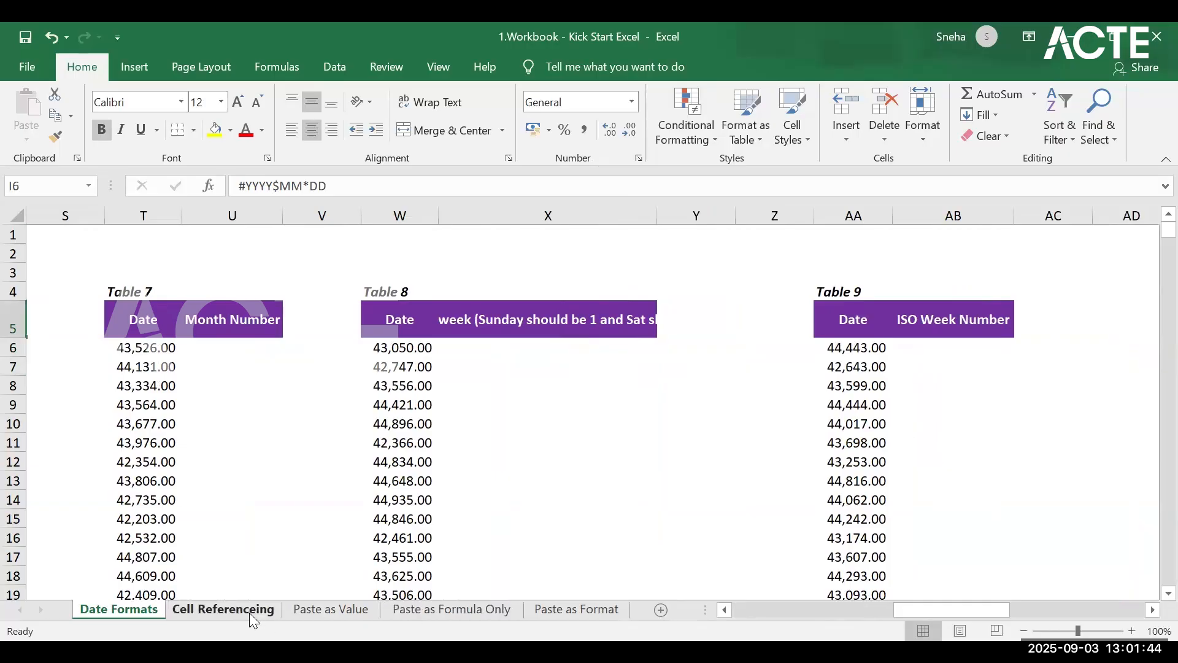
# Step: Switch to the Cell Referenceing sheet and enter the formula =B6+C4 in Table 14's first result cell, C6
pyautogui.hotkey('ctrl', 'pagedown')
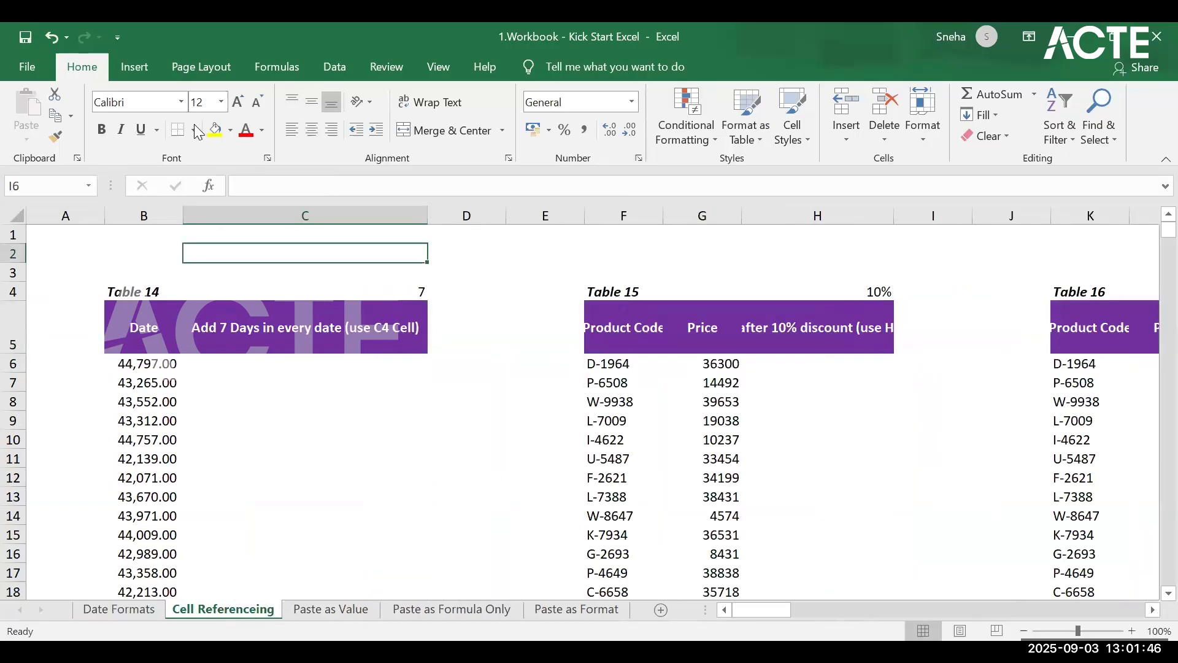
pyautogui.click(306, 367)
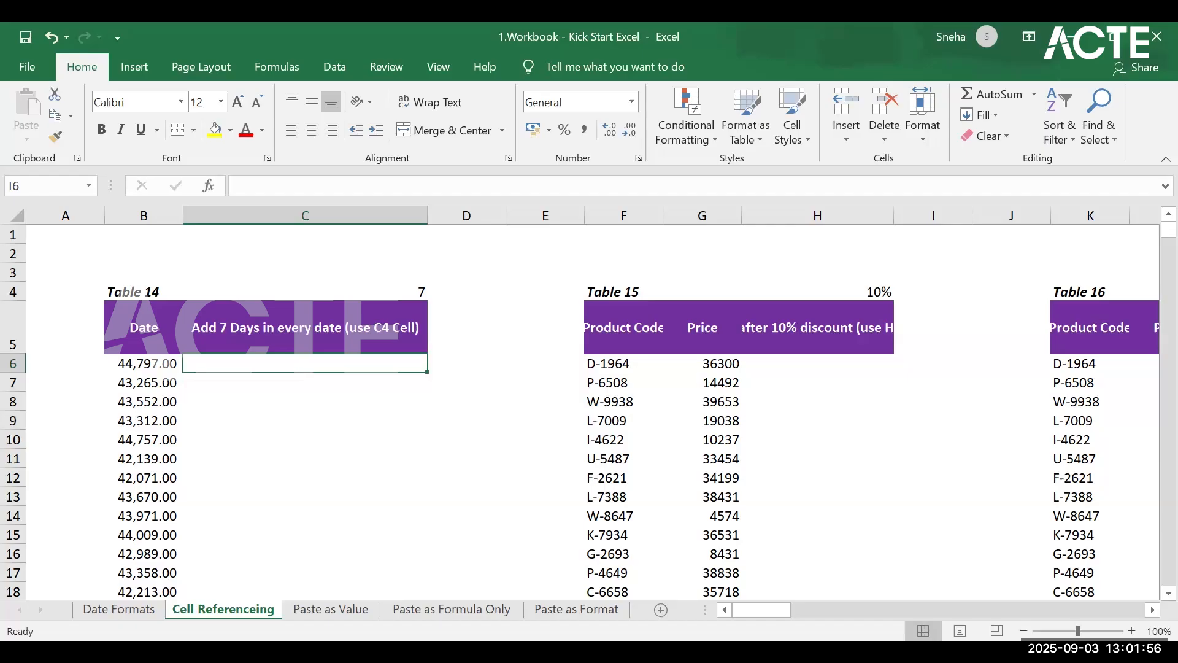
pyautogui.click(2, 436)
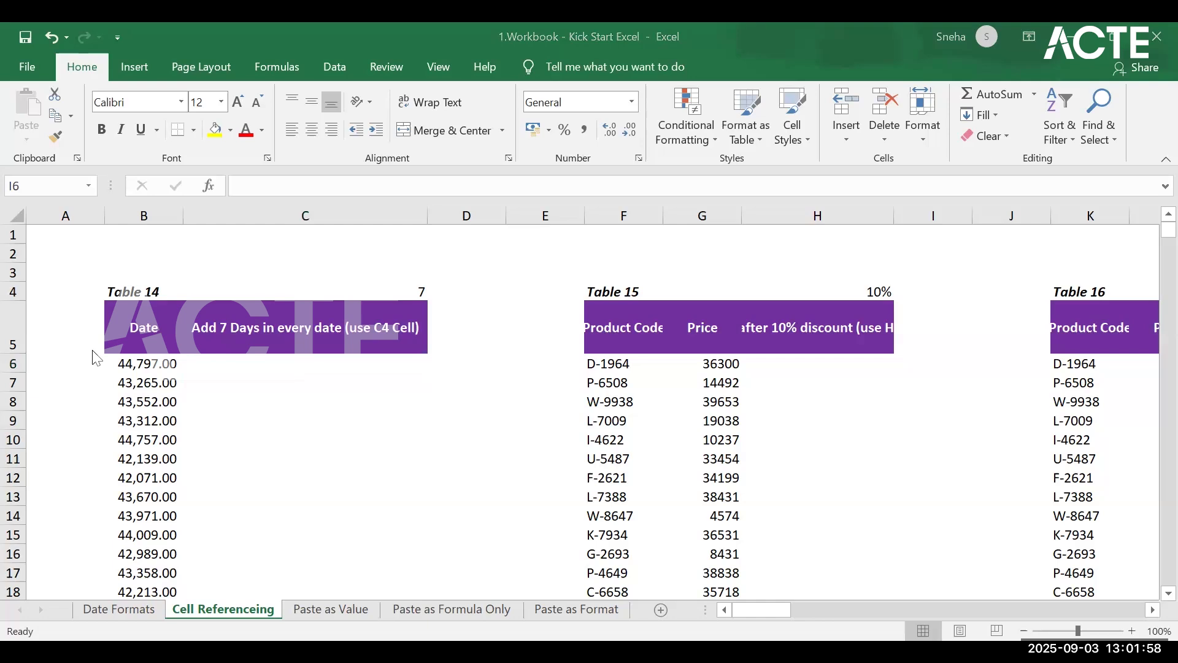
pyautogui.click(322, 359)
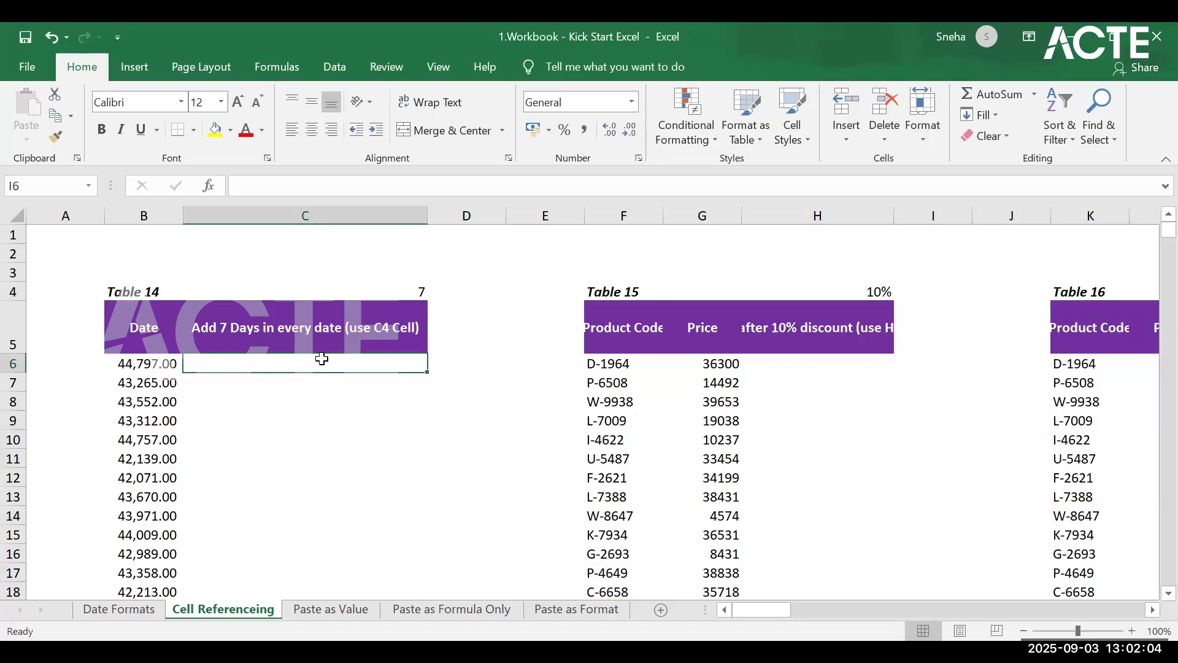
pyautogui.write('=')
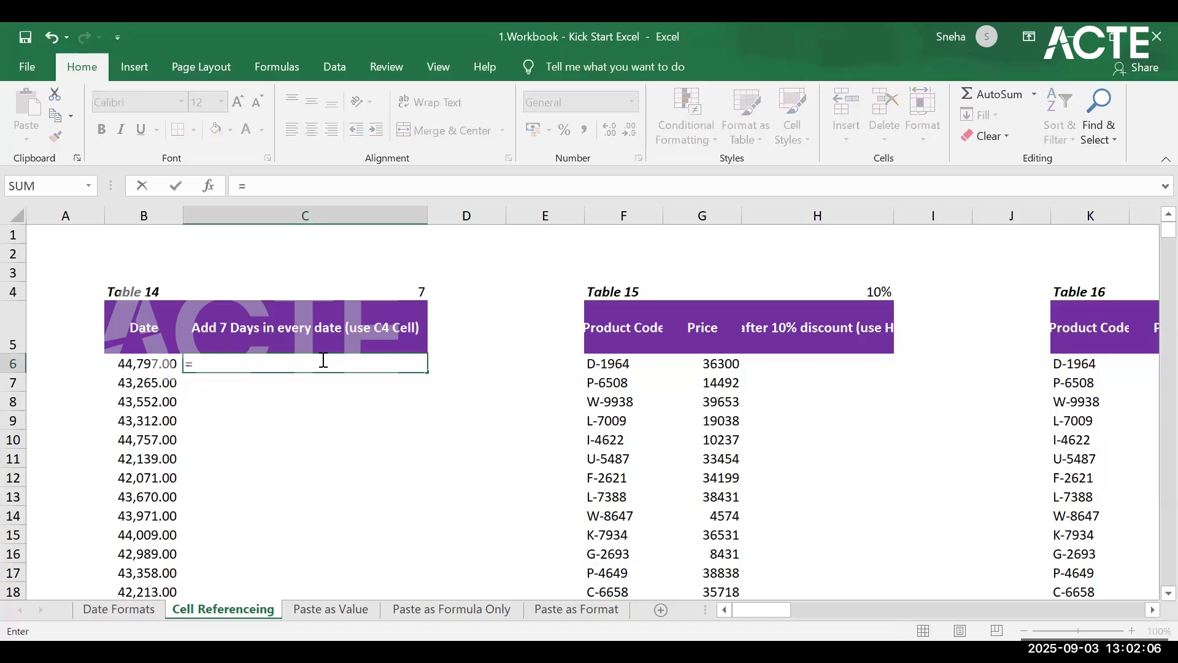
pyautogui.click(148, 366)
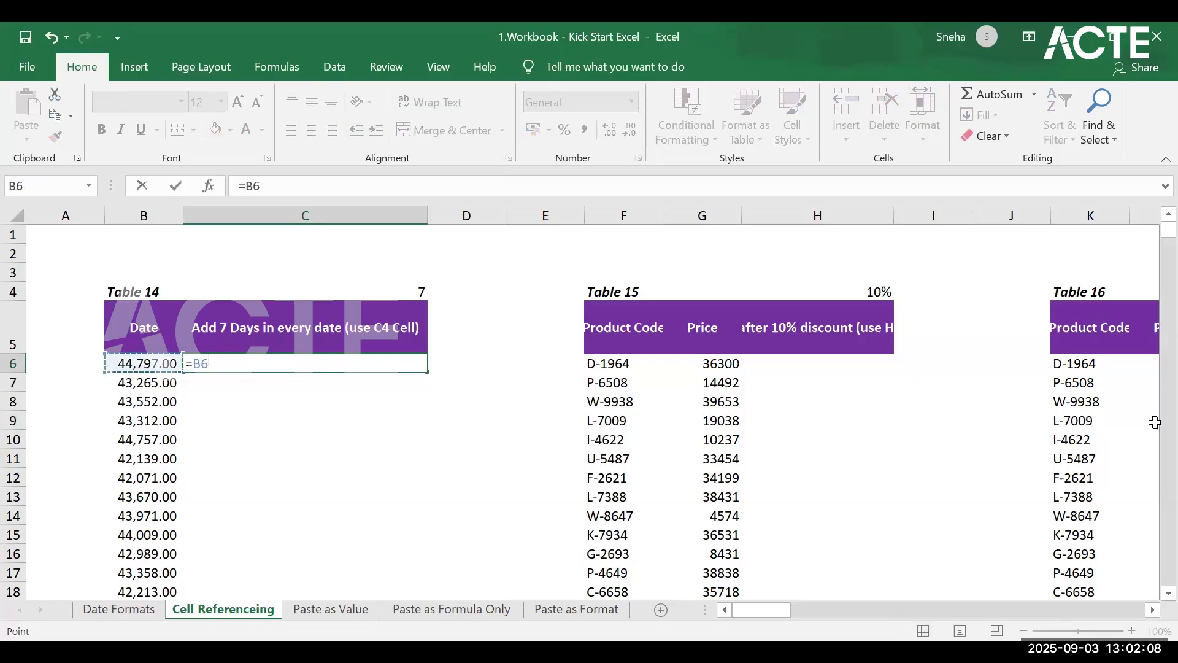
pyautogui.write('+')
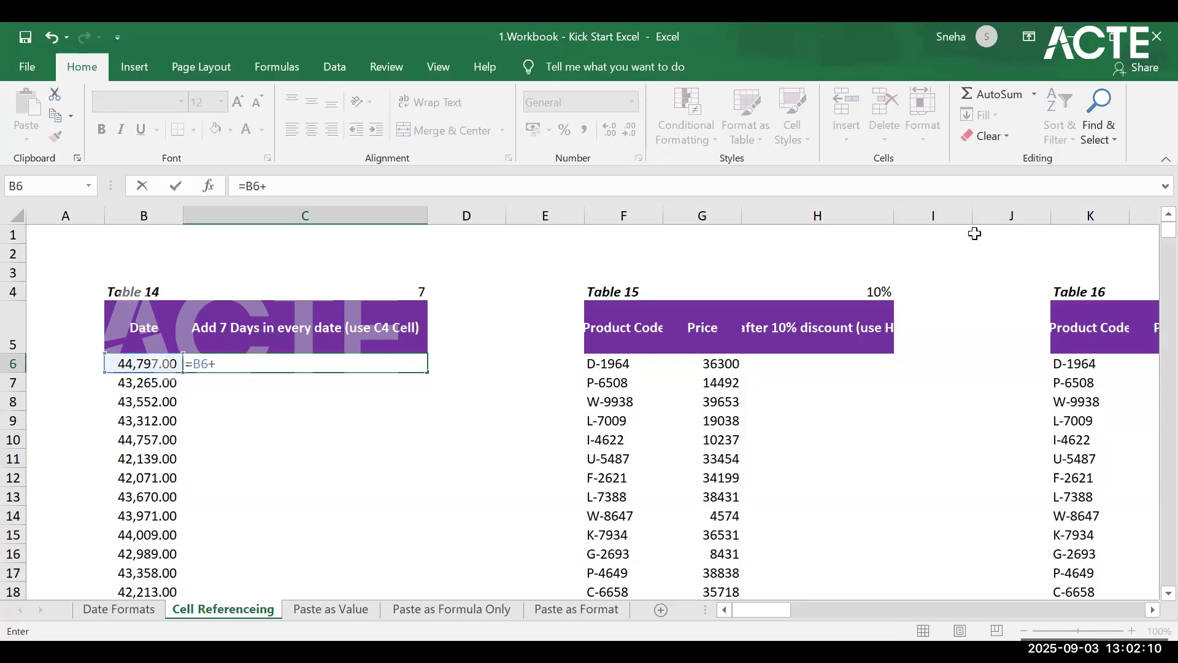
pyautogui.click(389, 293)
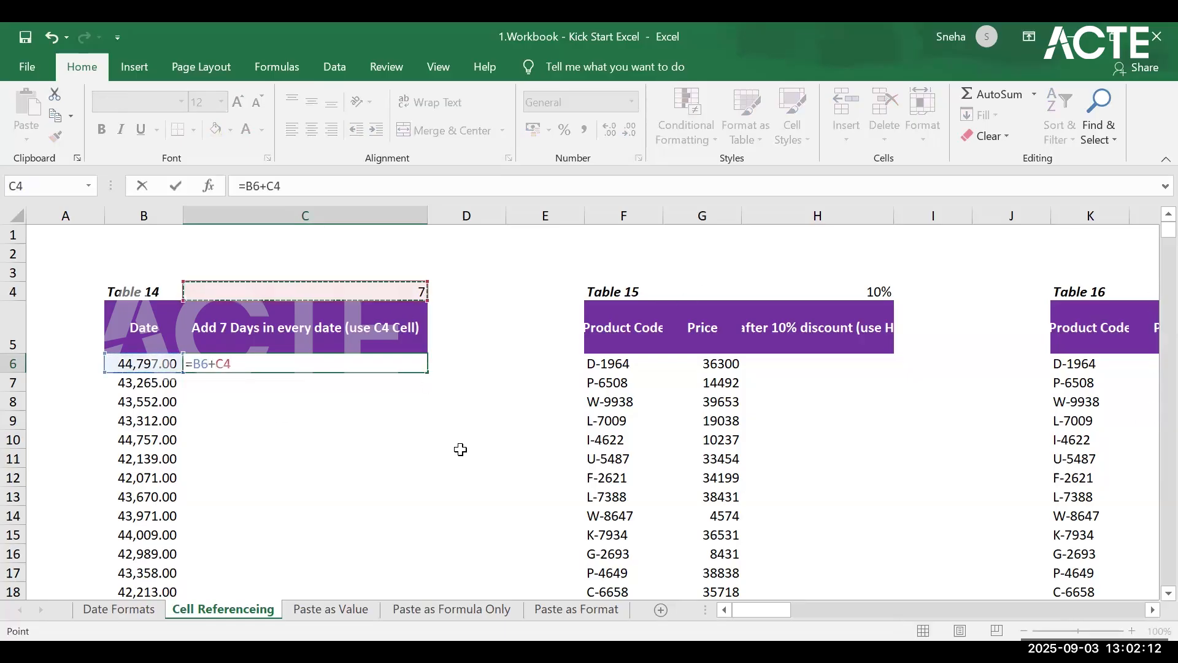
pyautogui.press('Return')
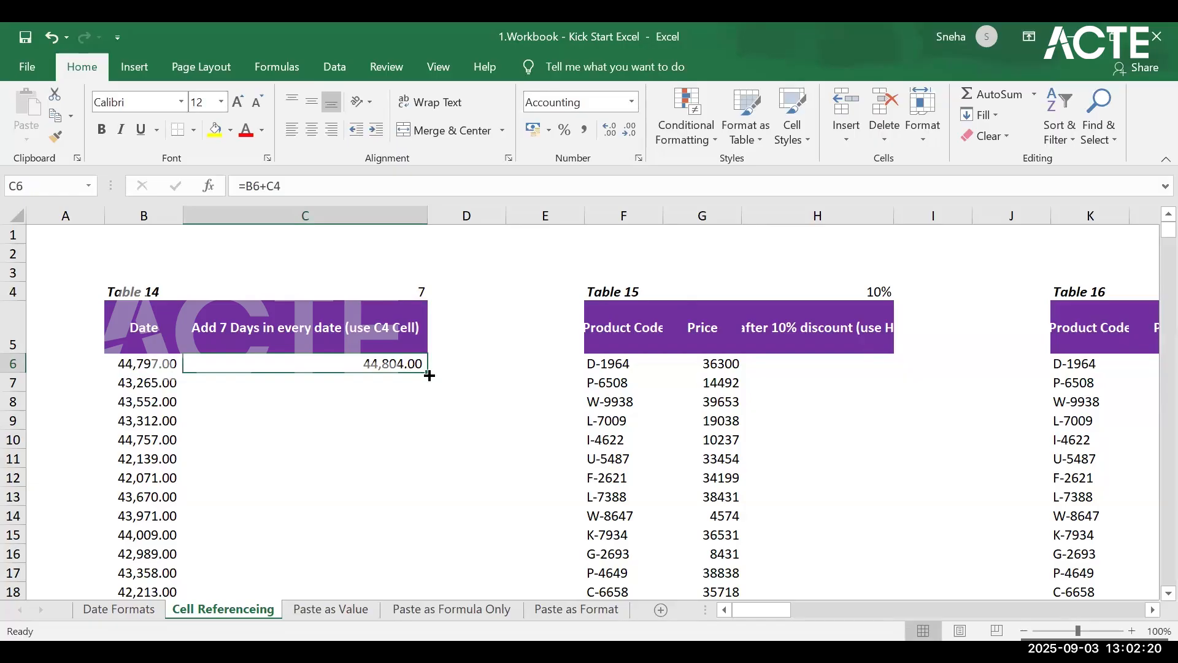
# Step: Fill the relative formula from C6 down Table 14's Add 7 Days column and inspect the references used in C7
pyautogui.doubleClick(428, 372)
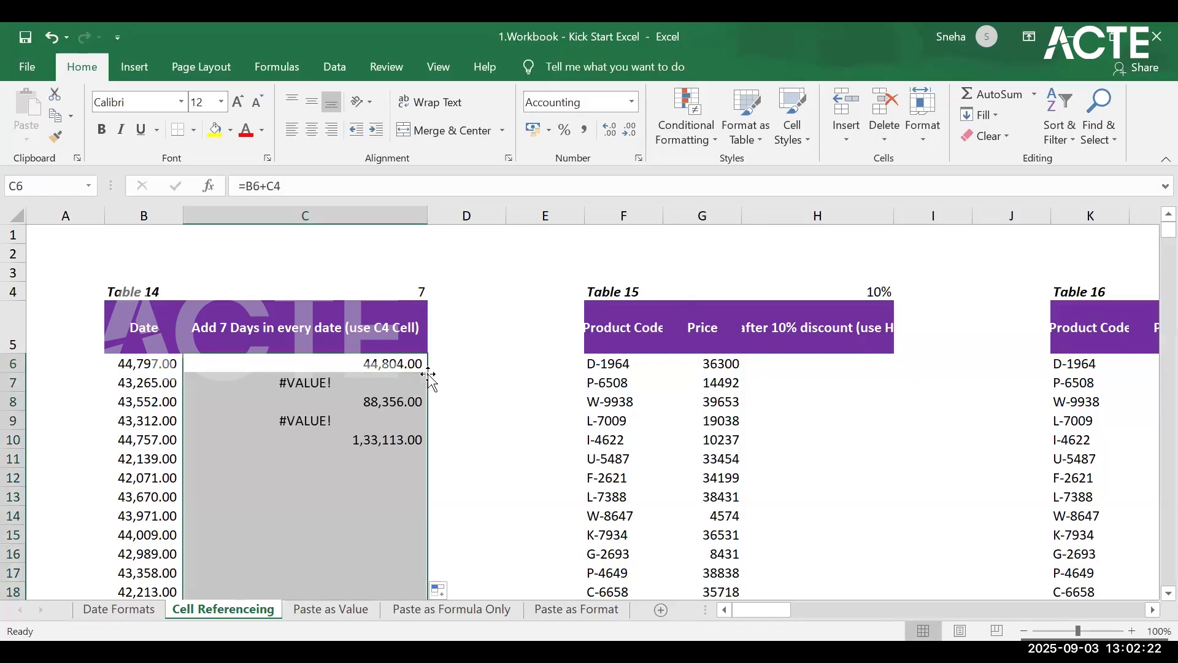
pyautogui.click(334, 377)
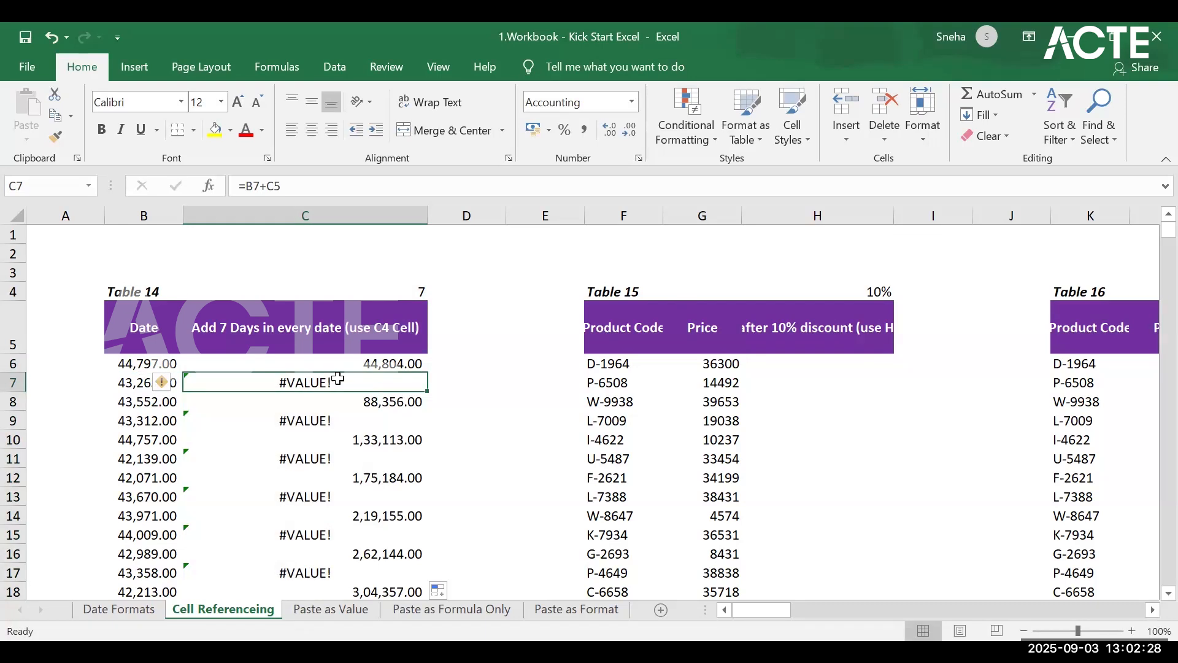
pyautogui.click(132, 383)
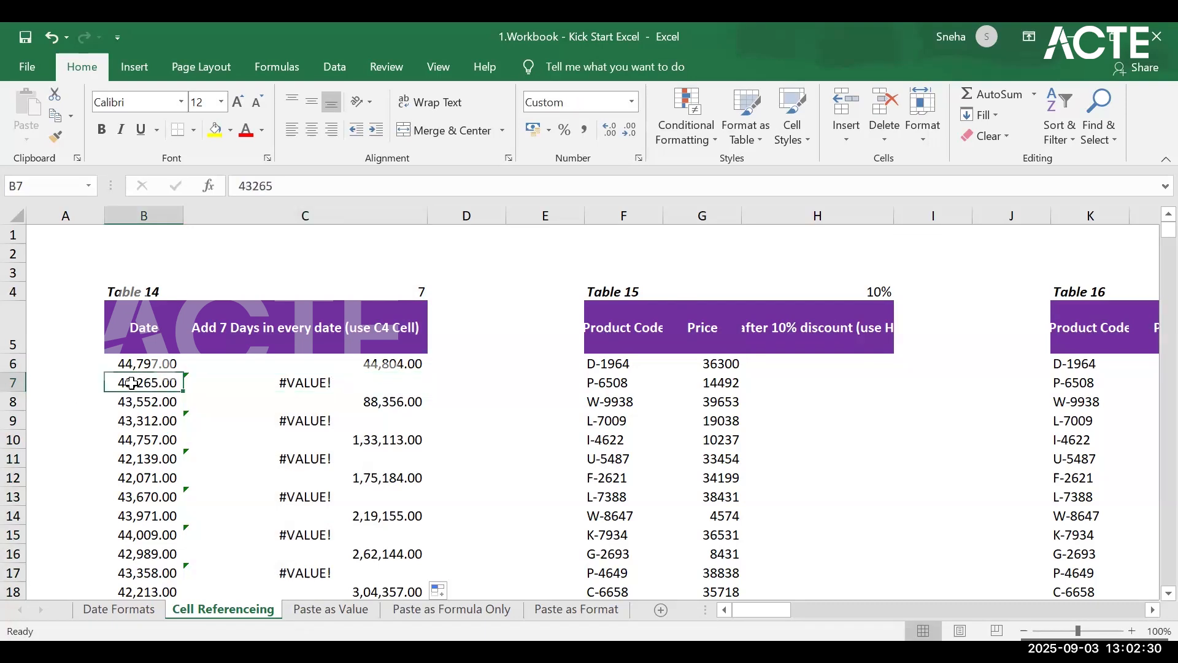
pyautogui.click(294, 380)
pyautogui.click(141, 382)
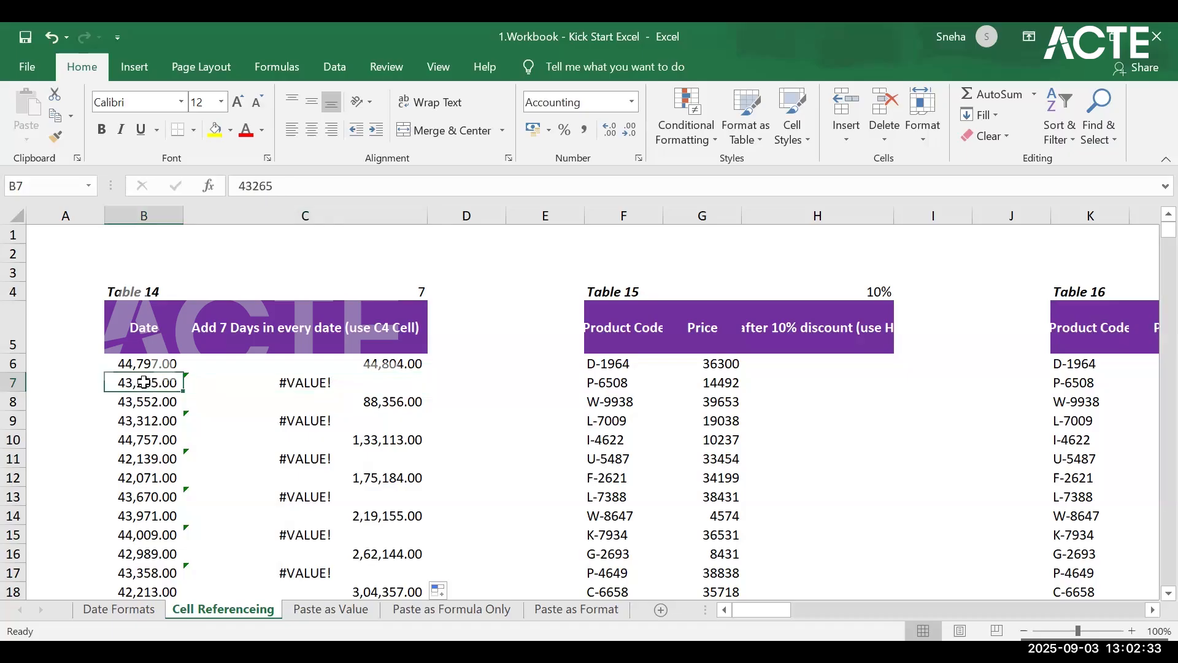
pyautogui.click(344, 384)
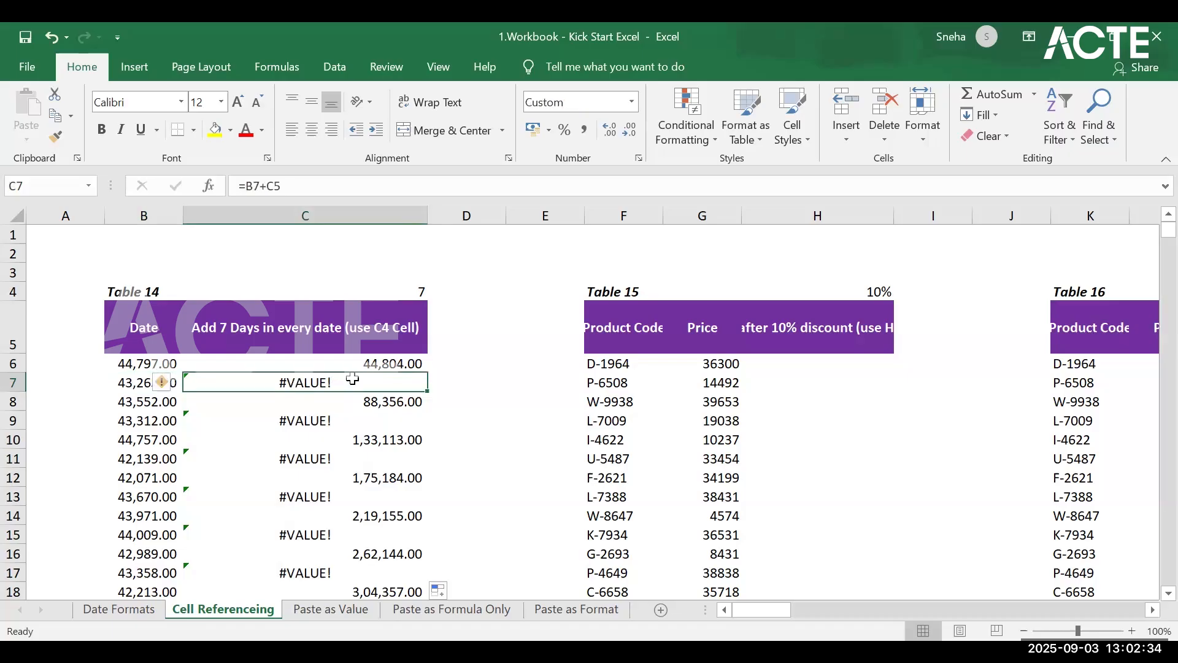
pyautogui.click(261, 186)
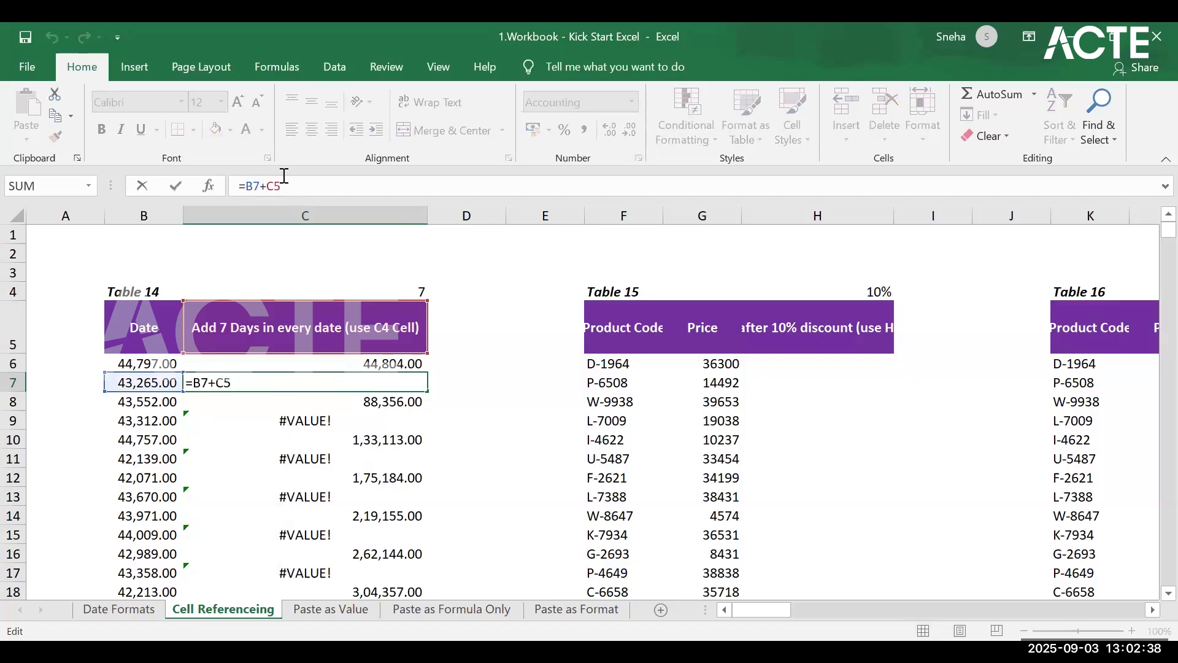
pyautogui.click(397, 366)
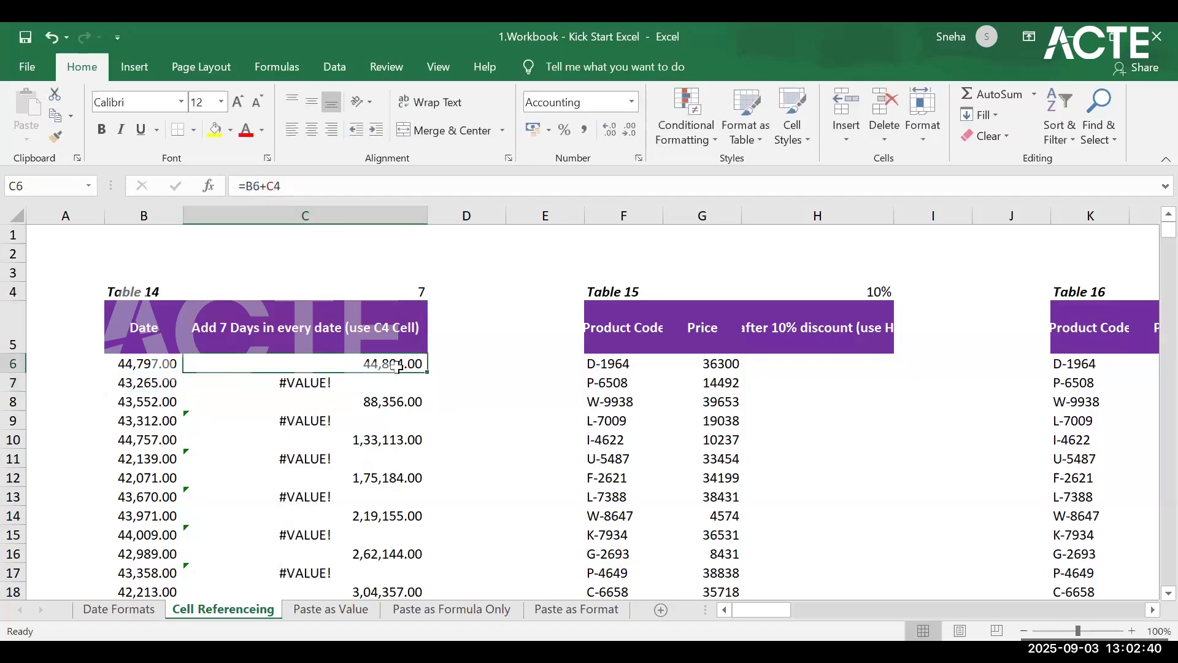
# Step: Compare the formula references in C6 and C7 with the day count in C4 and the header in C5
pyautogui.click(357, 383)
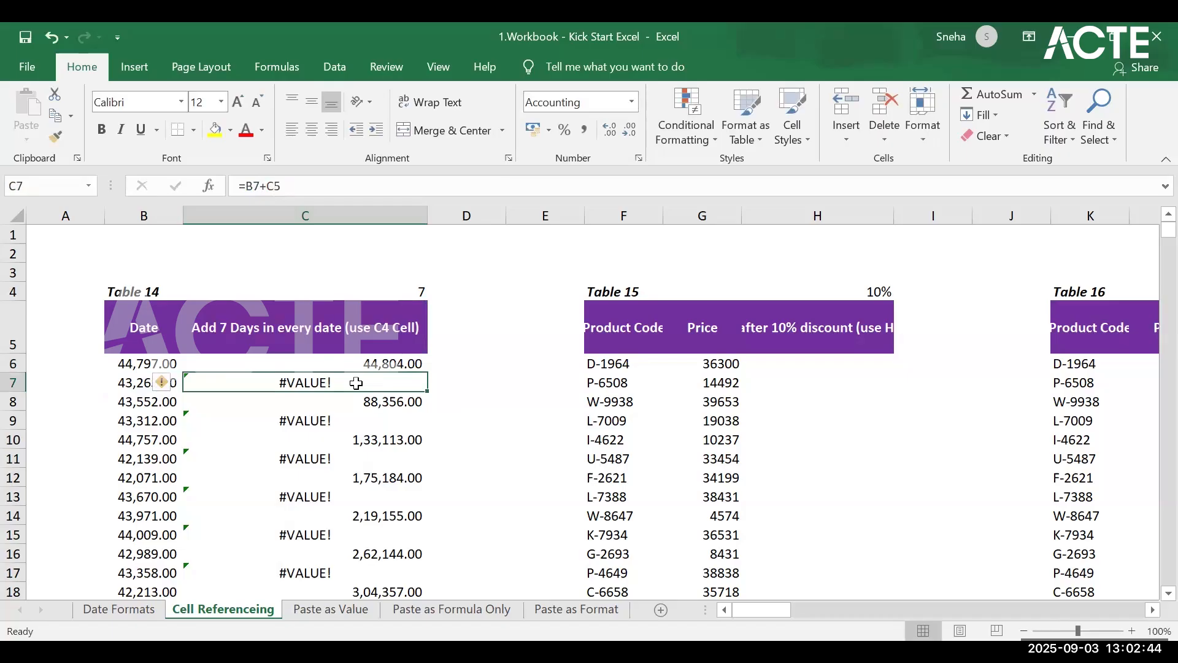
pyautogui.click(404, 367)
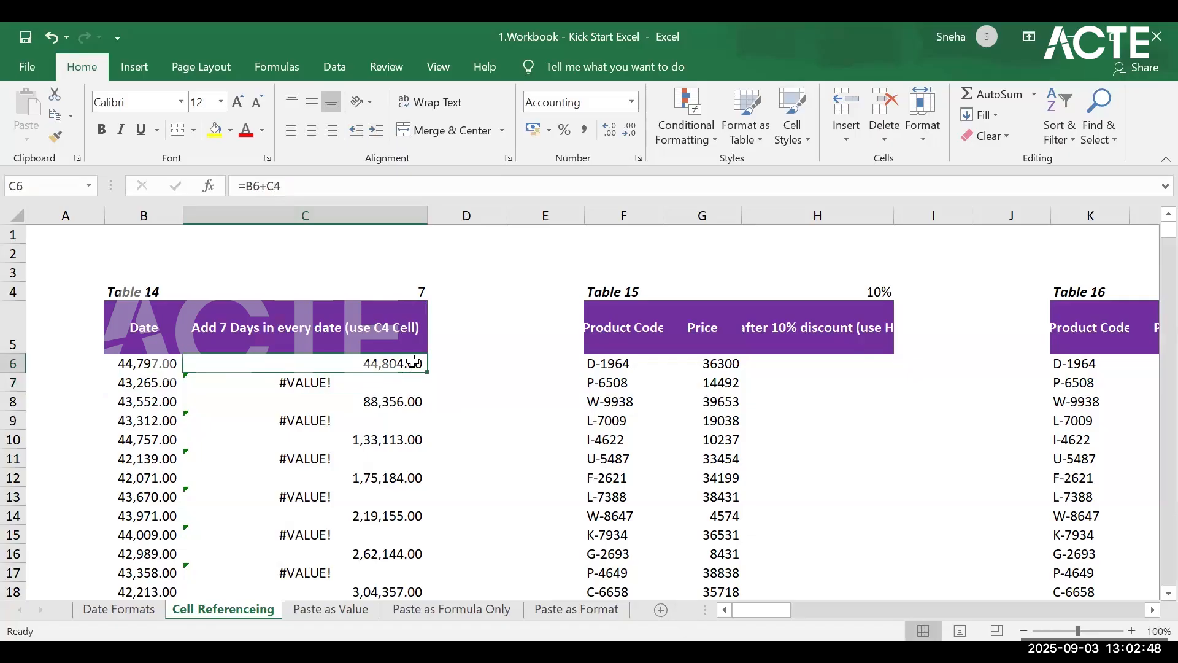
pyautogui.click(420, 292)
pyautogui.click(420, 366)
pyautogui.click(415, 383)
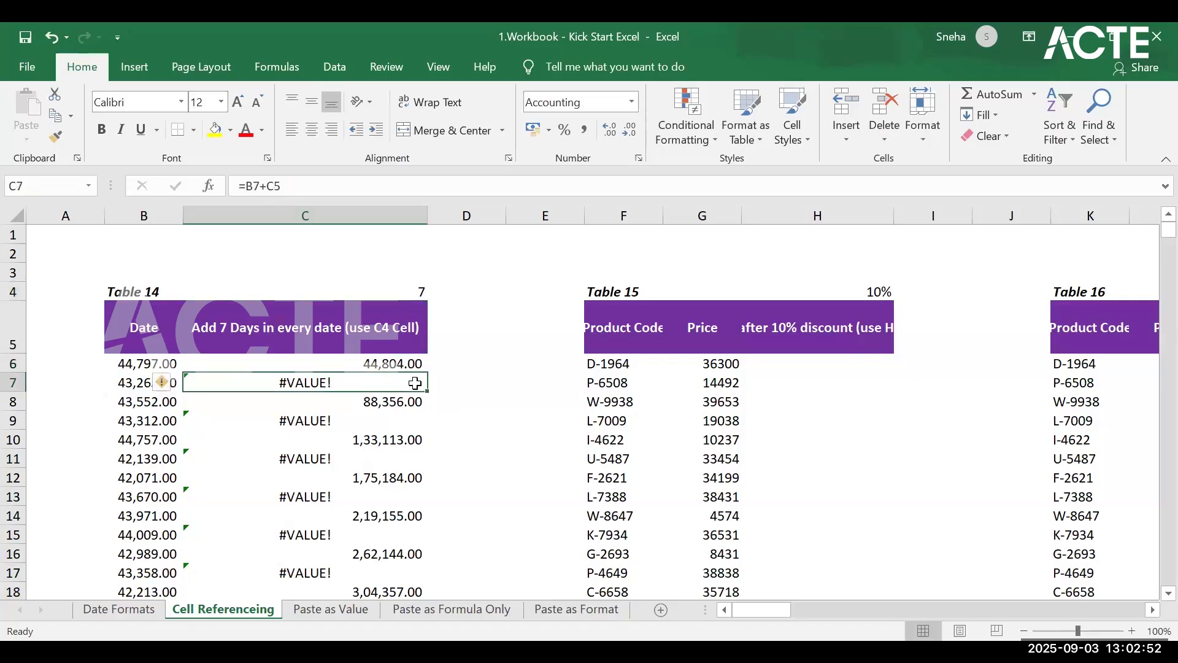
pyautogui.click(404, 341)
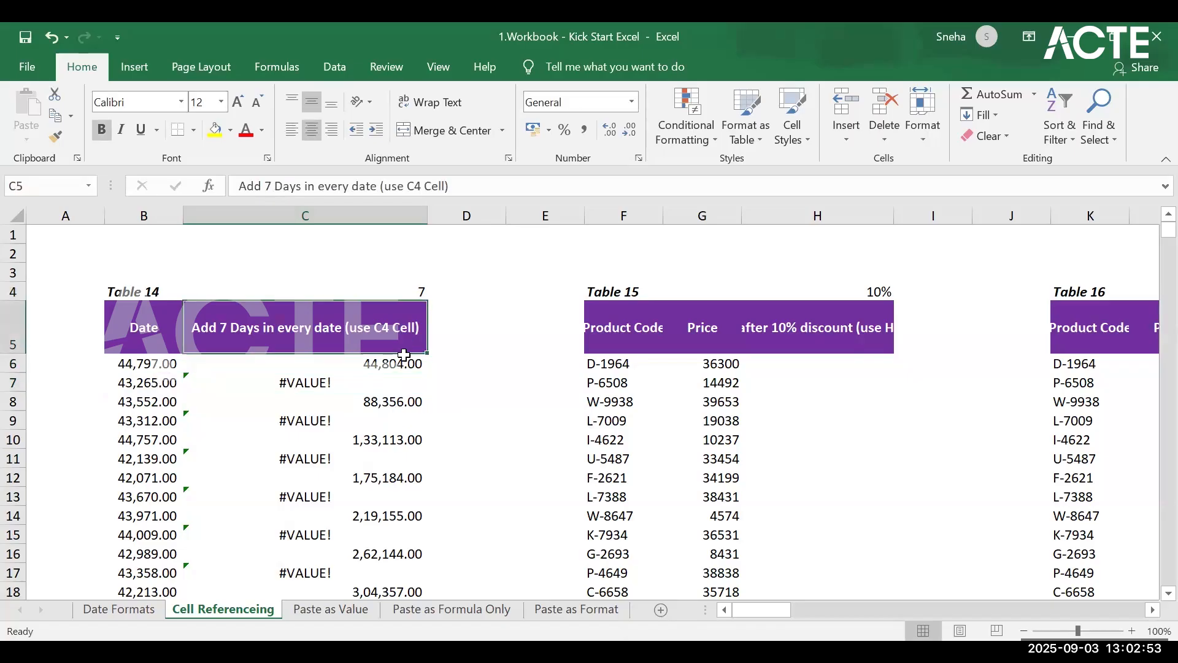
pyautogui.click(375, 398)
pyautogui.click(395, 362)
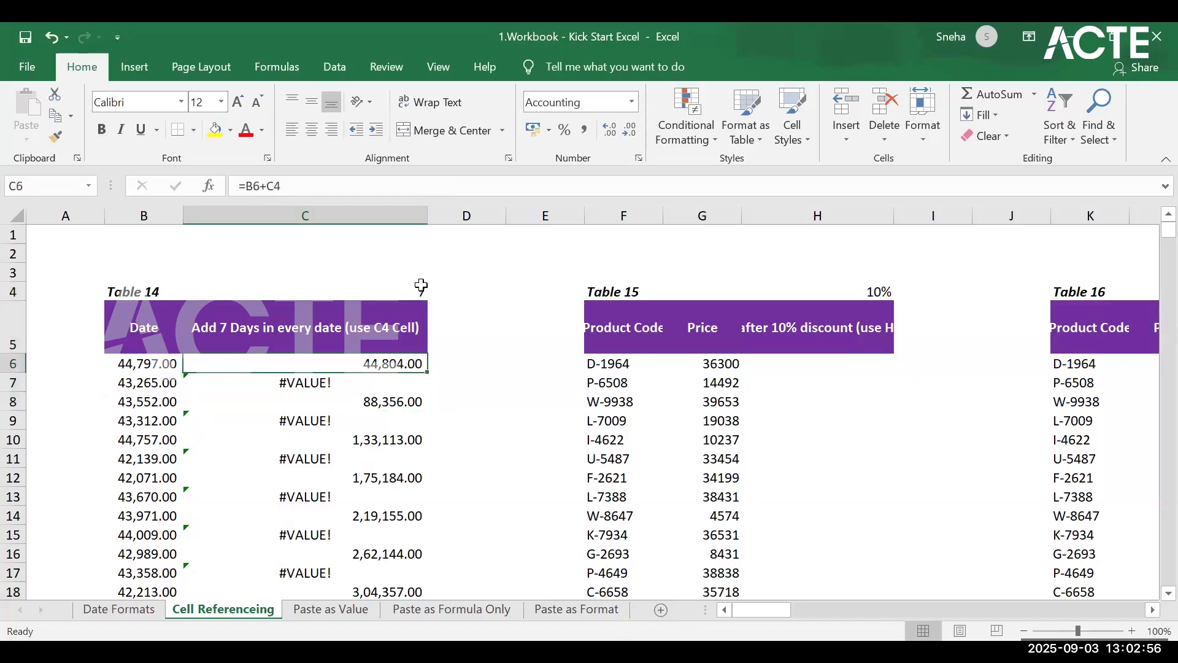
# Step: Make the C4 reference in cell C6 absolute so the formula reads =B6+$C$4
pyautogui.click(270, 184)
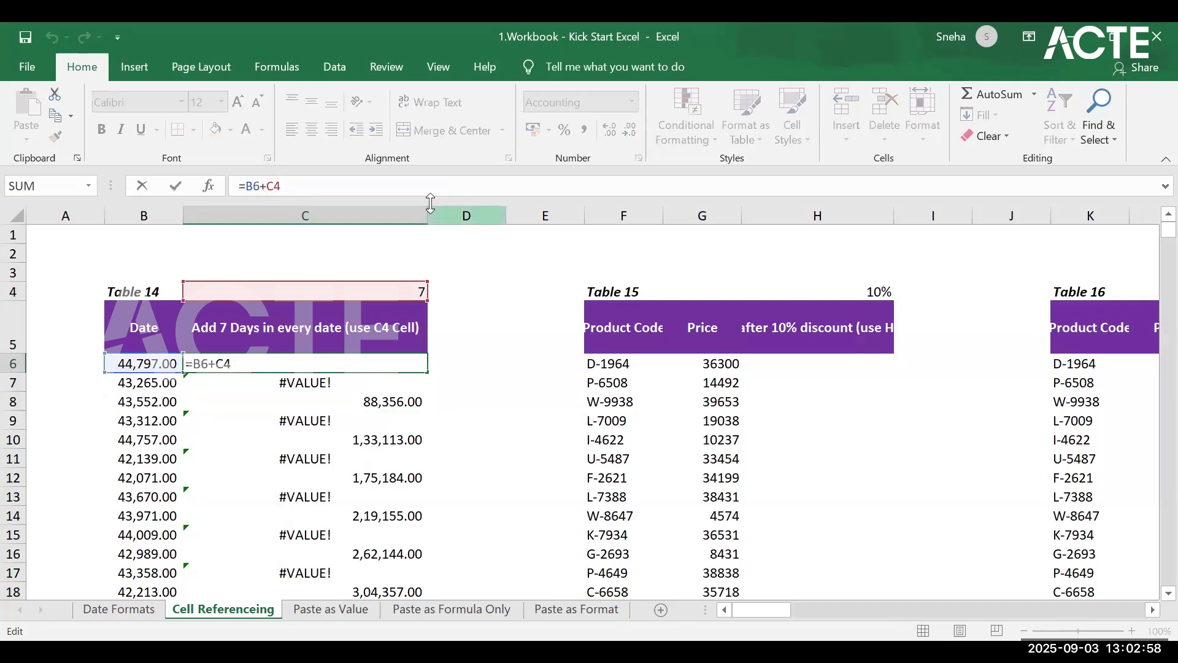
pyautogui.write('$')
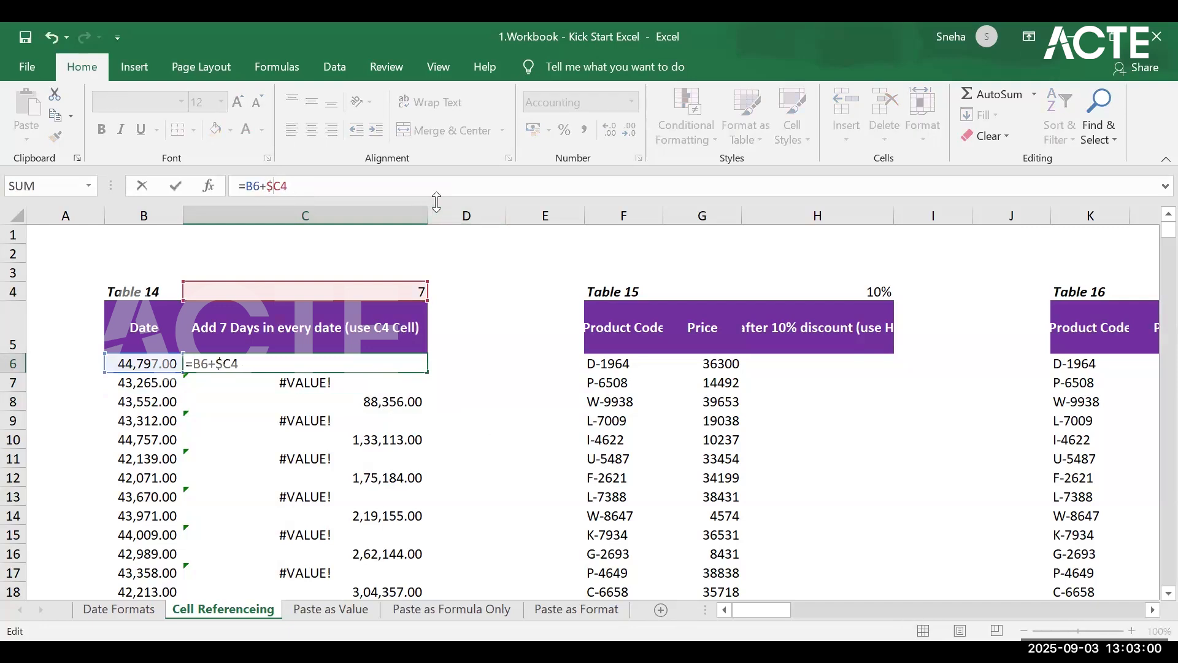
pyautogui.press('Right')
pyautogui.write('$')
pyautogui.press('Return')
# Step: Fill the absolute-reference formula from C6 down Table 14's Add 7 Days column and format the filled cells as Short Date
pyautogui.click(410, 350)
pyautogui.click(417, 364)
pyautogui.moveTo(429, 373); pyautogui.dragTo(429, 374)
pyautogui.doubleClick(428, 372)
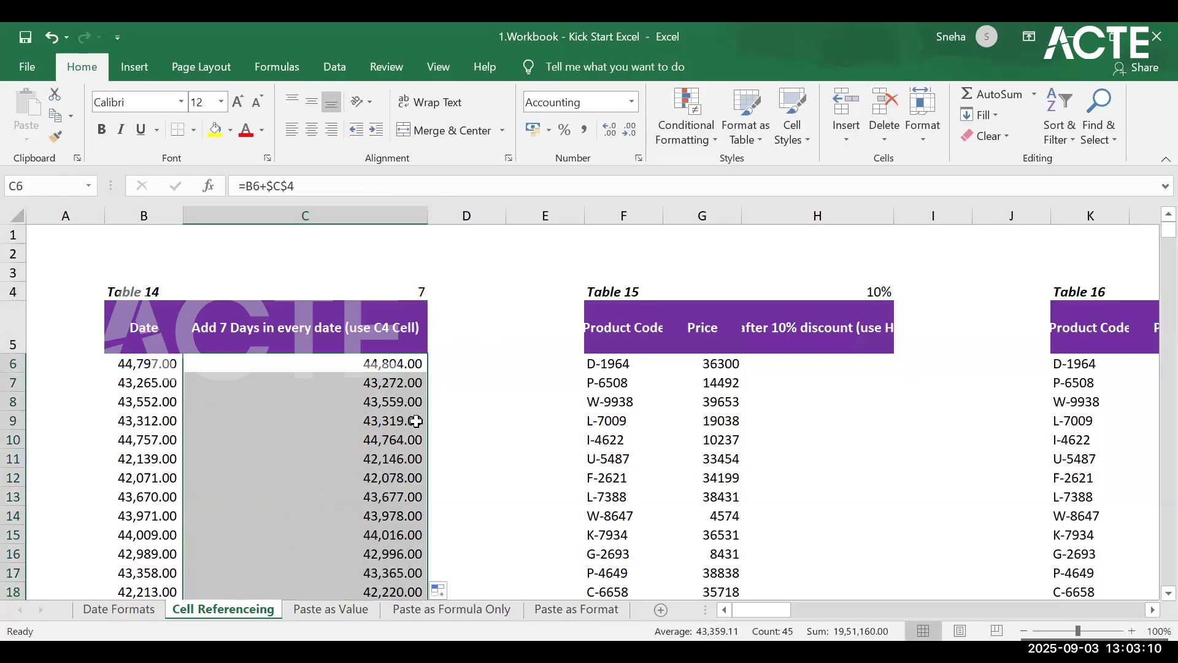
pyautogui.click(632, 102)
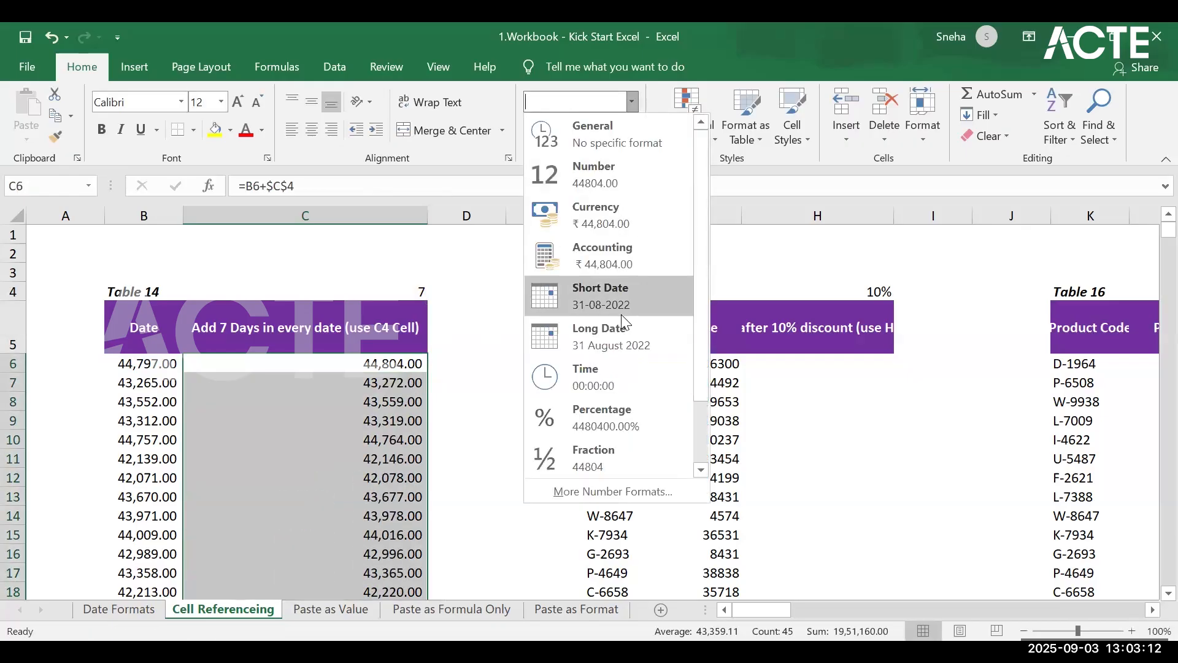
pyautogui.click(619, 301)
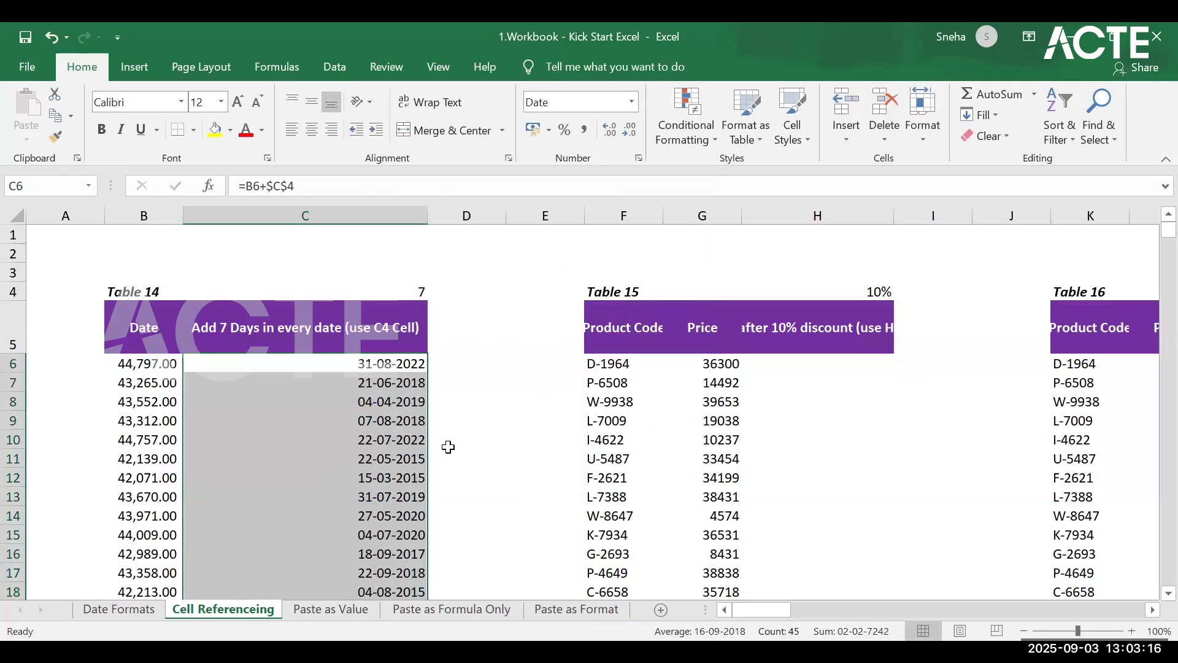
# Step: Examine Table 15's discounted price header in H5 and the blank cell below it
pyautogui.click(771, 336)
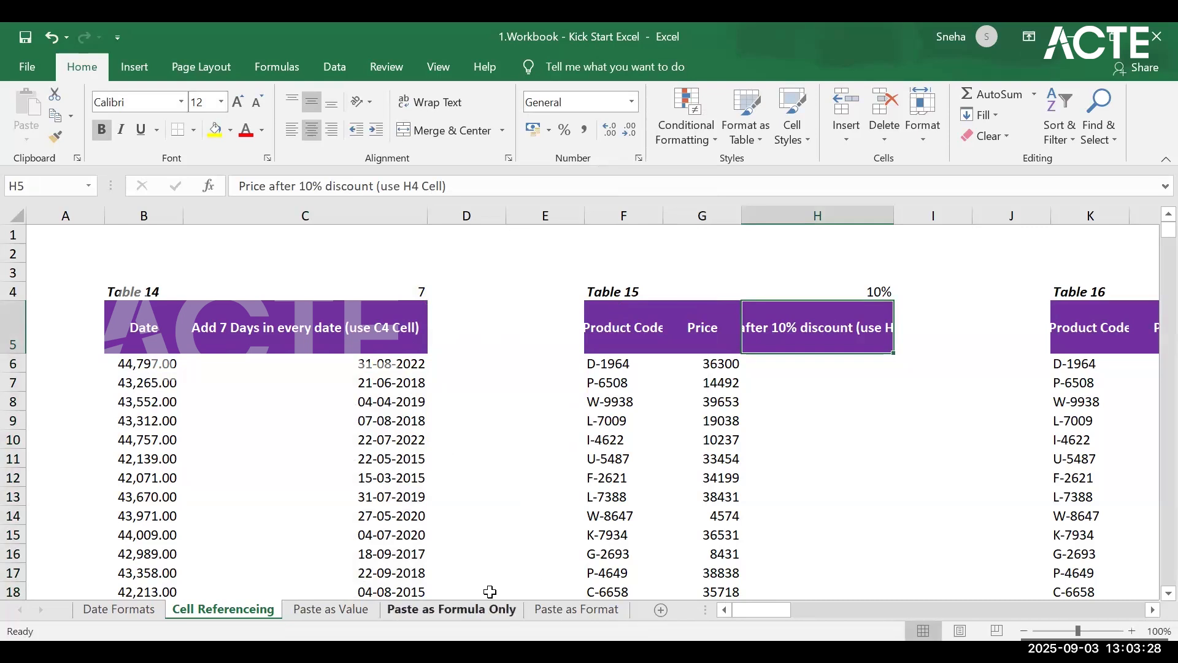
pyautogui.moveTo(739, 611); pyautogui.dragTo(784, 601)
pyautogui.click(789, 355)
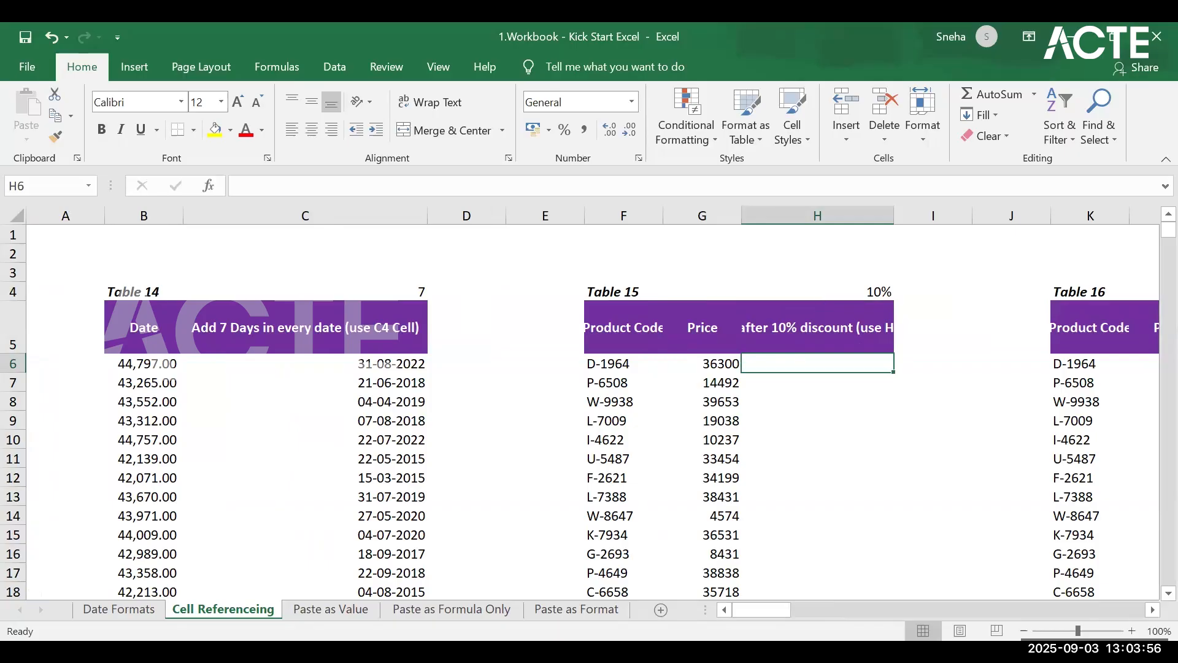
# Step: Open the Paste as Value sheet and return to Table 19's header row
pyautogui.click(326, 605)
pyautogui.scroll(13, 415, 544)
pyautogui.scroll(9, 1154, 497)
pyautogui.moveTo(1169, 500); pyautogui.dragTo(1169, 424)
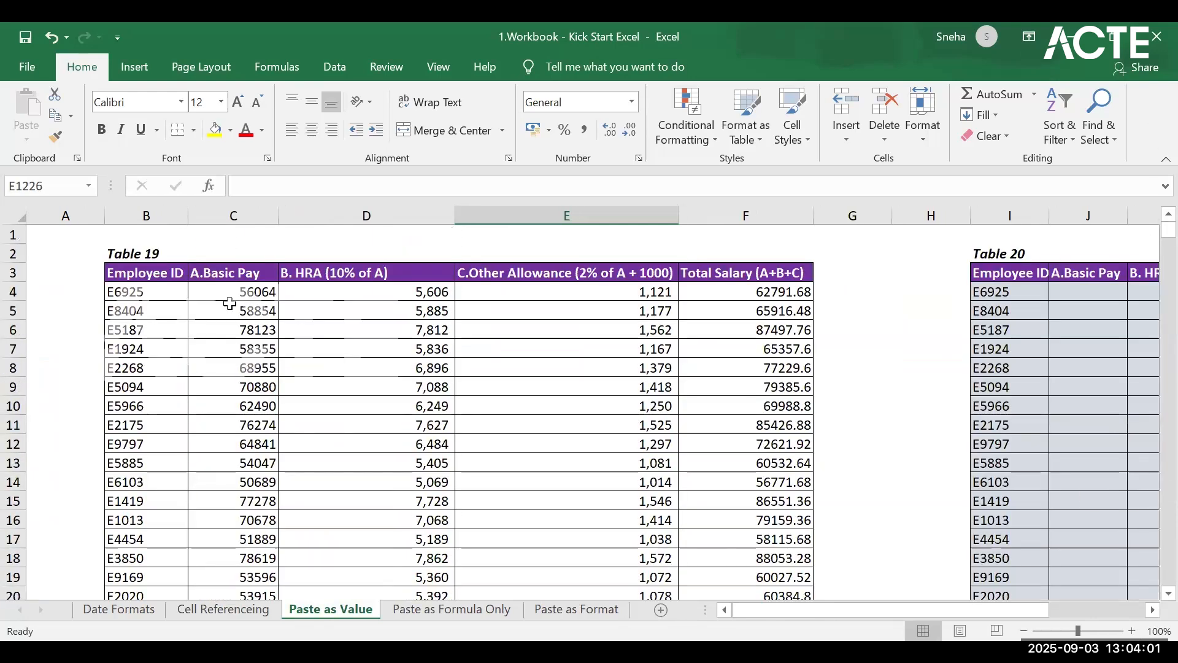
# Step: Copy Table 19 from the Employee ID header in B3 down to the last row in column F
pyautogui.click(147, 276)
pyautogui.hotkey('ctrl', 'a')
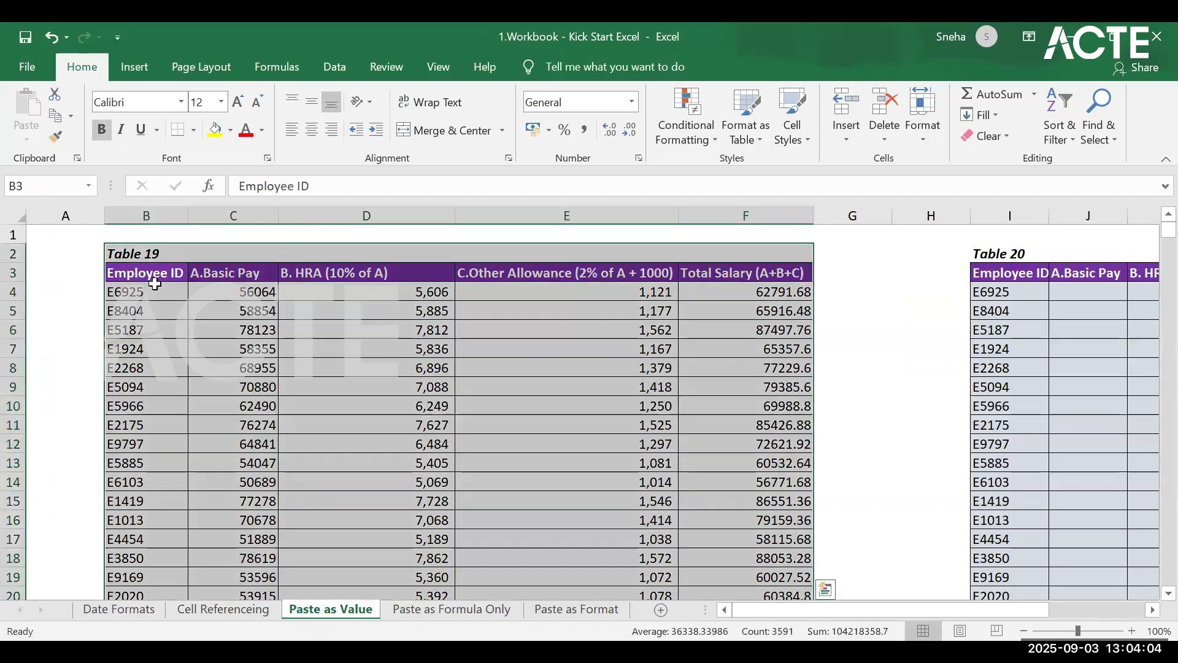
pyautogui.click(166, 295)
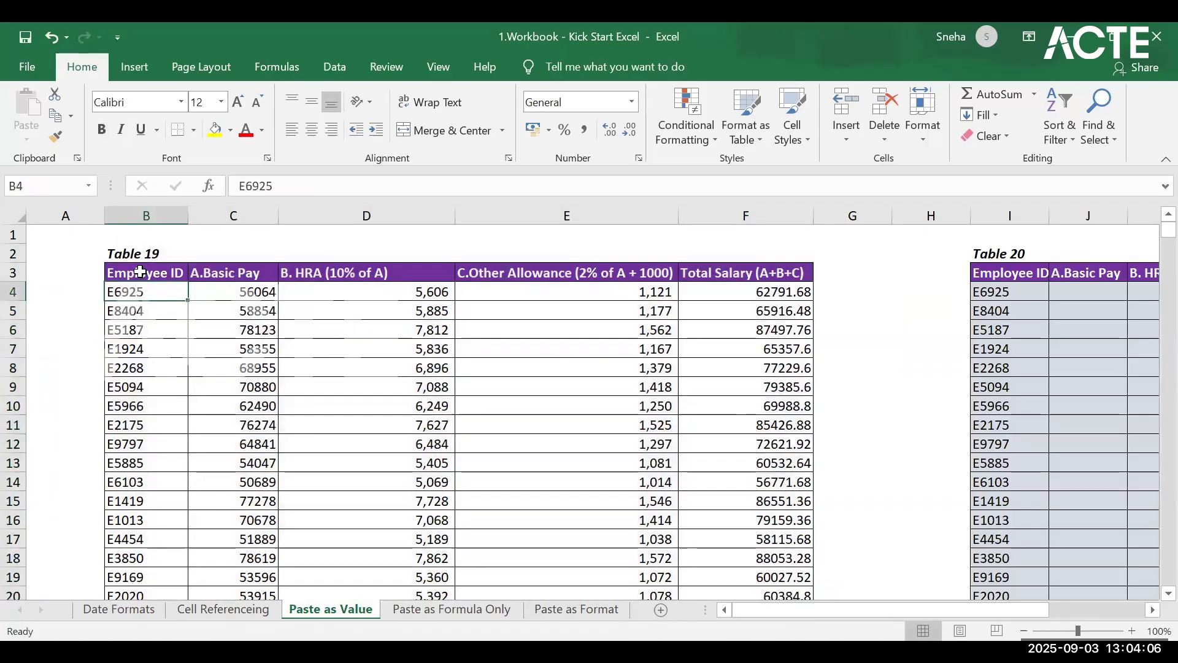
pyautogui.click(140, 270)
pyautogui.moveTo(409, 275); pyautogui.dragTo(747, 275)
pyautogui.moveTo(763, 272); pyautogui.dragTo(763, 272)
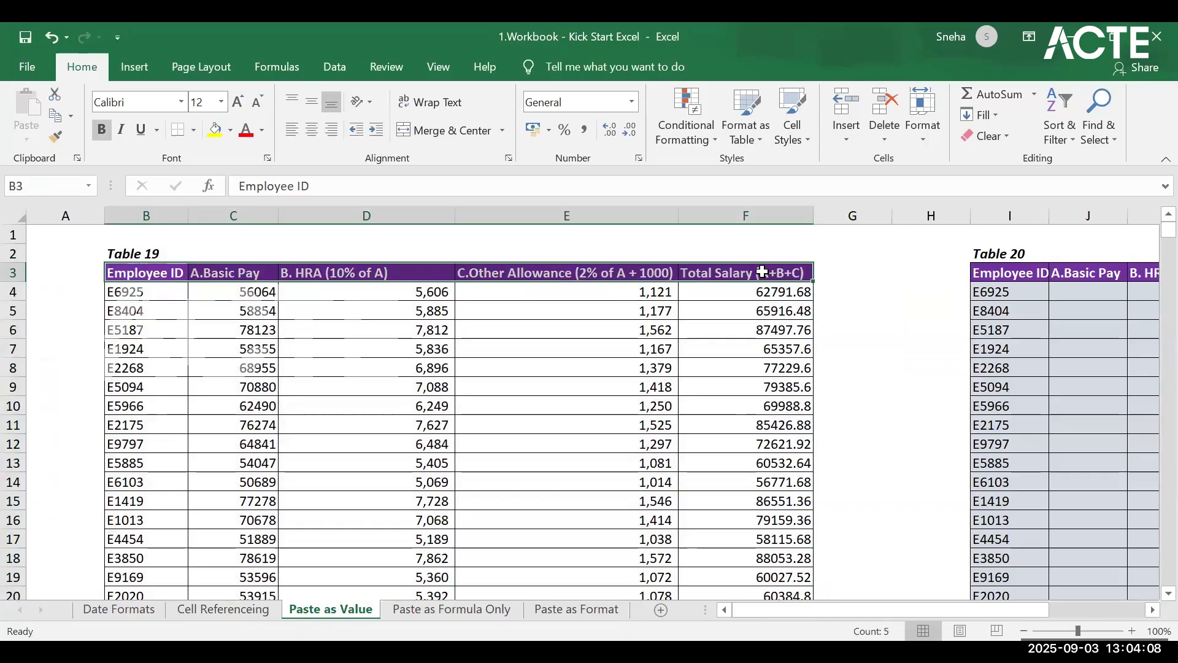
pyautogui.hotkey('ctrl', 'shift', 'Down')
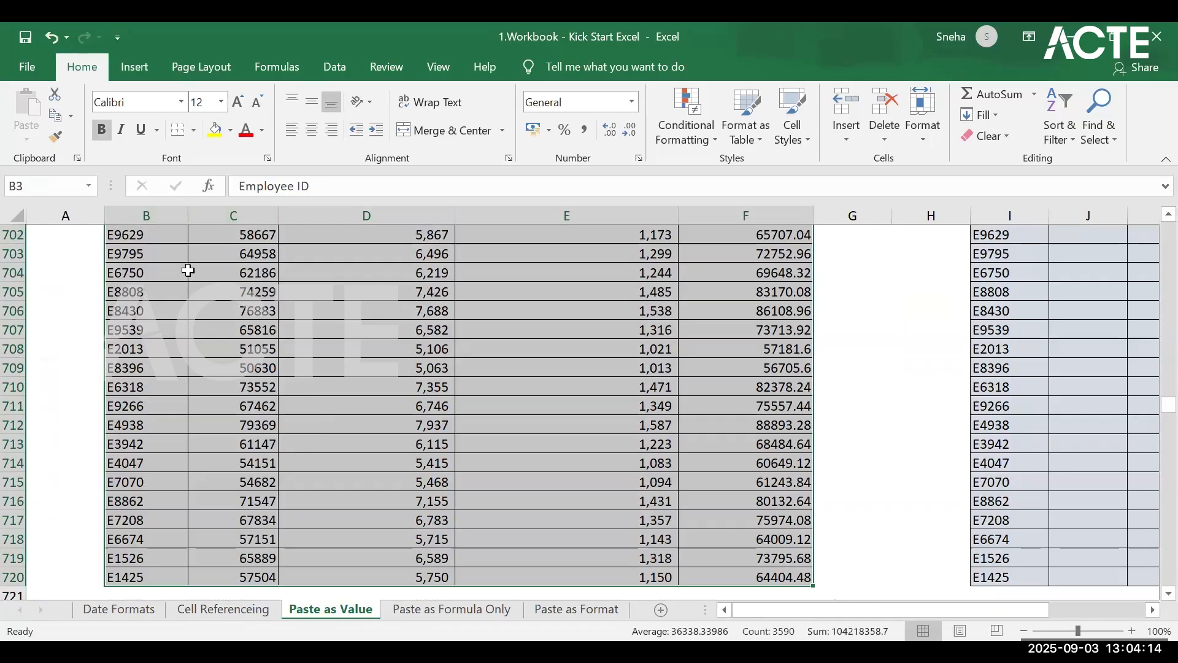
pyautogui.hotkey('ctrl', 'c')
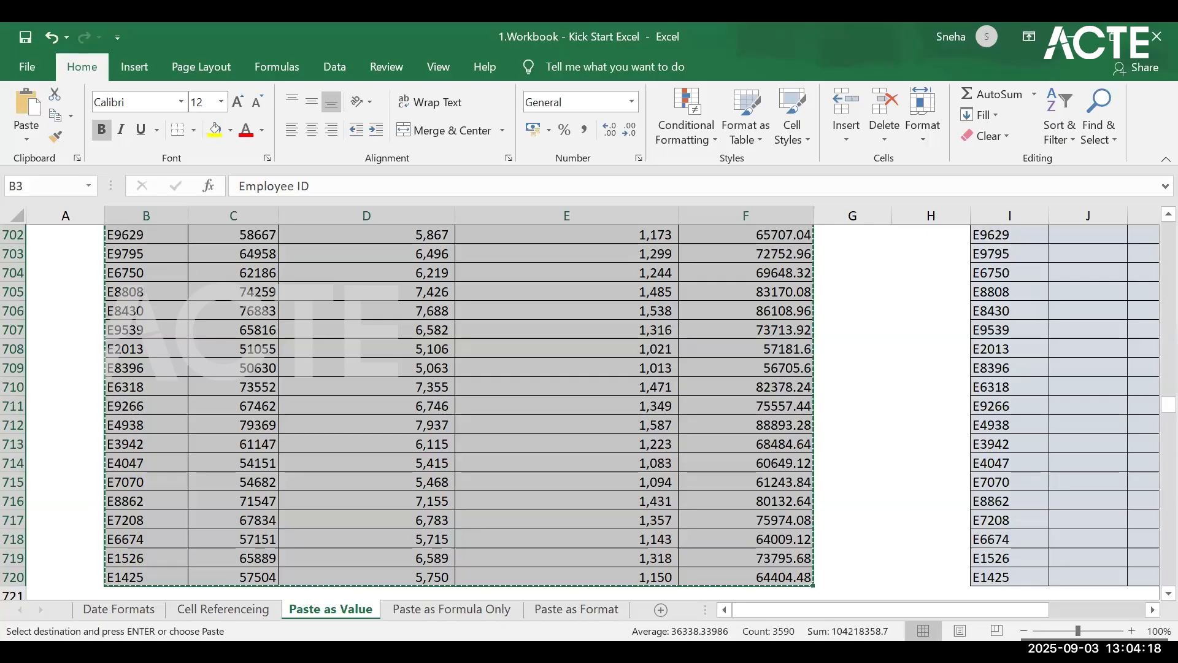
# Step: Try to select Table 20's range as the destination for the copied data, starting at I3
pyautogui.moveTo(888, 615); pyautogui.dragTo(988, 610)
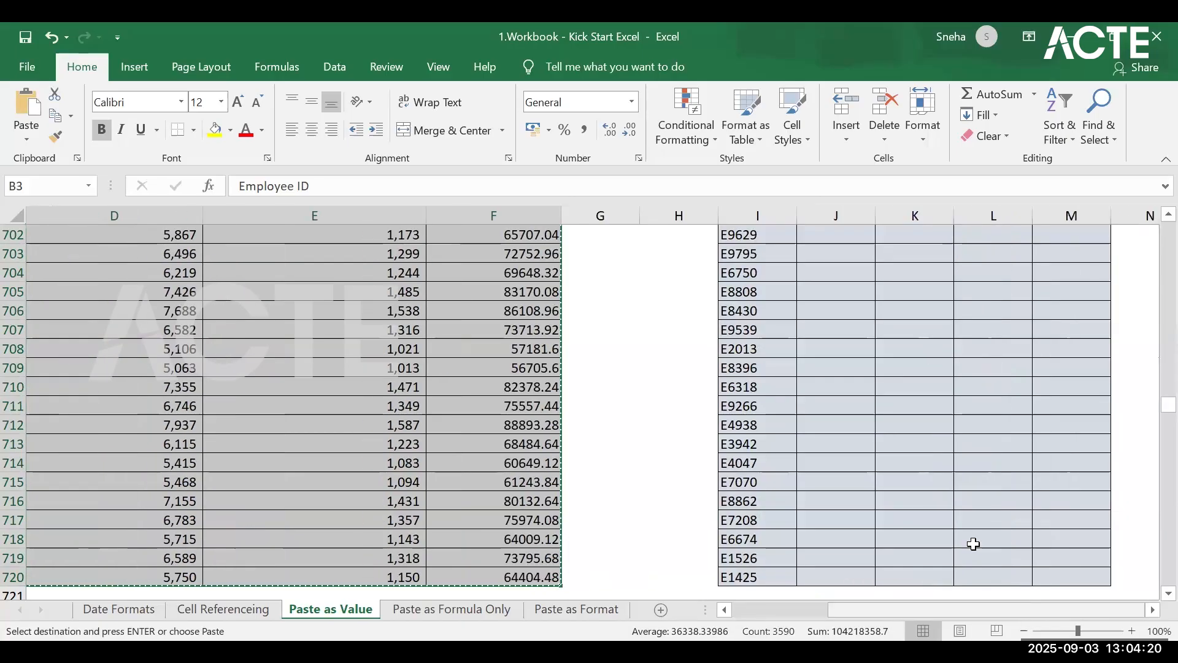
pyautogui.scroll(20, 963, 526)
pyautogui.moveTo(1169, 390); pyautogui.dragTo(1169, 228)
pyautogui.click(759, 272)
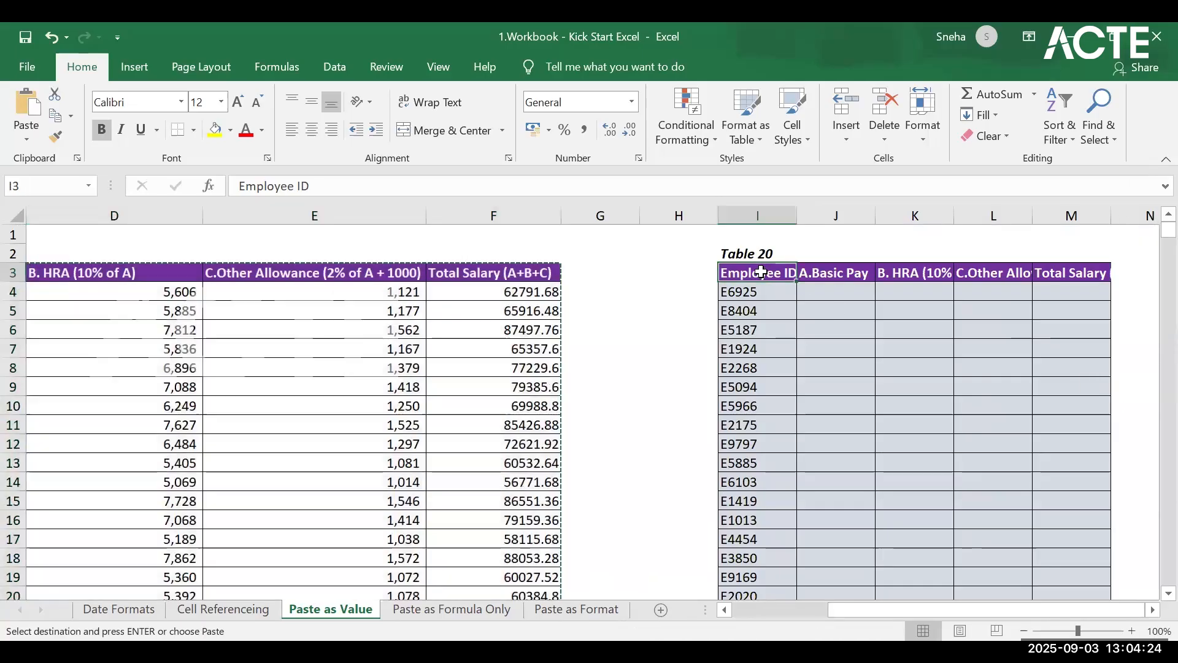
pyautogui.moveTo(956, 333); pyautogui.dragTo(1097, 463)
pyautogui.click(742, 271)
pyautogui.moveTo(742, 271); pyautogui.dragTo(1063, 541)
pyautogui.click(683, 297)
pyautogui.click(753, 268)
pyautogui.moveTo(753, 268); pyautogui.dragTo(854, 354)
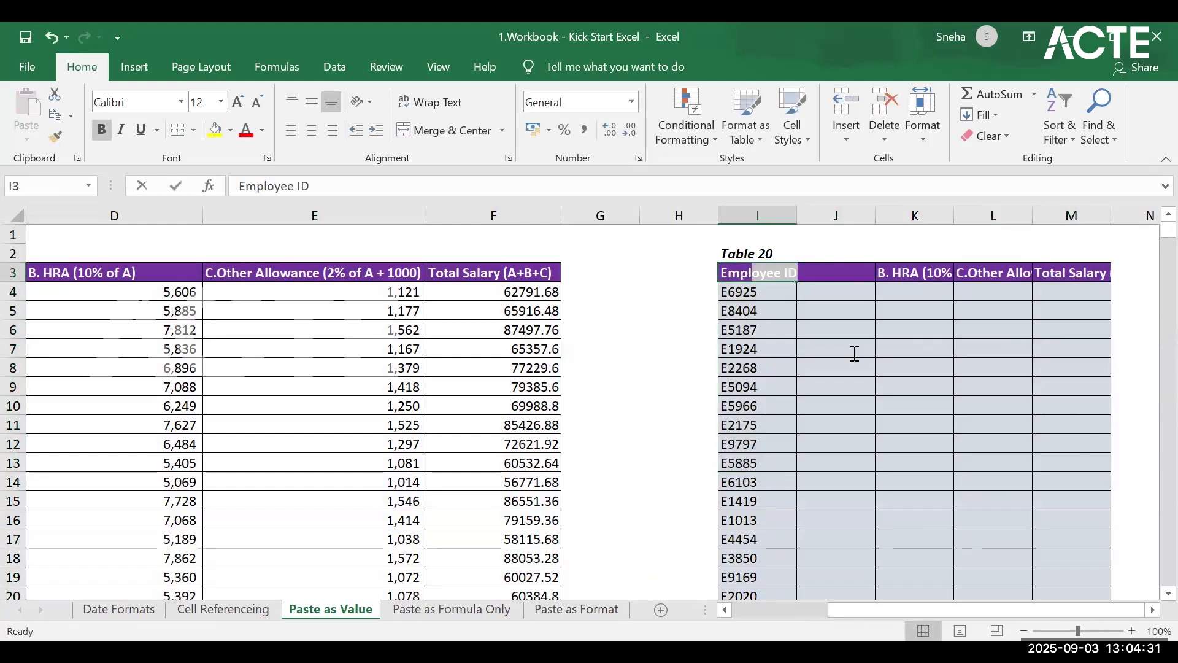
pyautogui.click(706, 271)
pyautogui.click(757, 270)
pyautogui.click(757, 271)
pyautogui.moveTo(756, 270); pyautogui.dragTo(1057, 299)
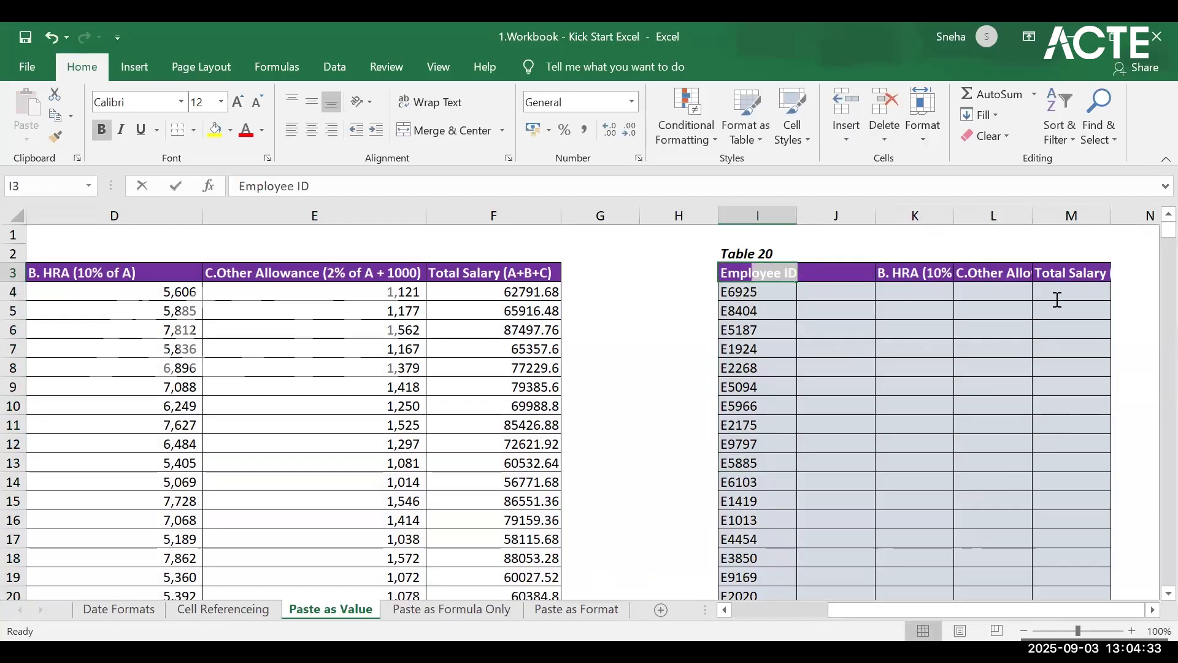
pyautogui.click(1017, 348)
# Step: Select Table 20 from its header row I3:M3 down to the last row
pyautogui.click(749, 271)
pyautogui.hotkey('ctrl', 'a')
pyautogui.click(790, 274)
pyautogui.moveTo(790, 274); pyautogui.dragTo(1106, 272)
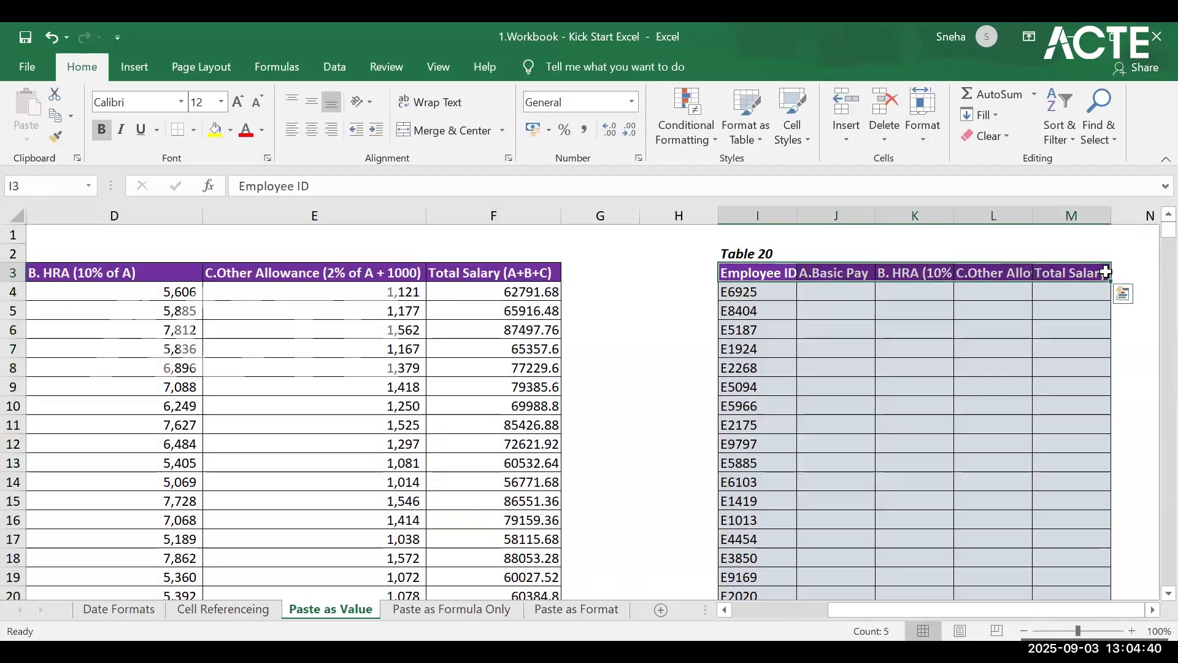
pyautogui.hotkey('ctrl', 'shift', 'Down')
pyautogui.scroll(20, 887, 328)
pyautogui.scroll(20, 991, 378)
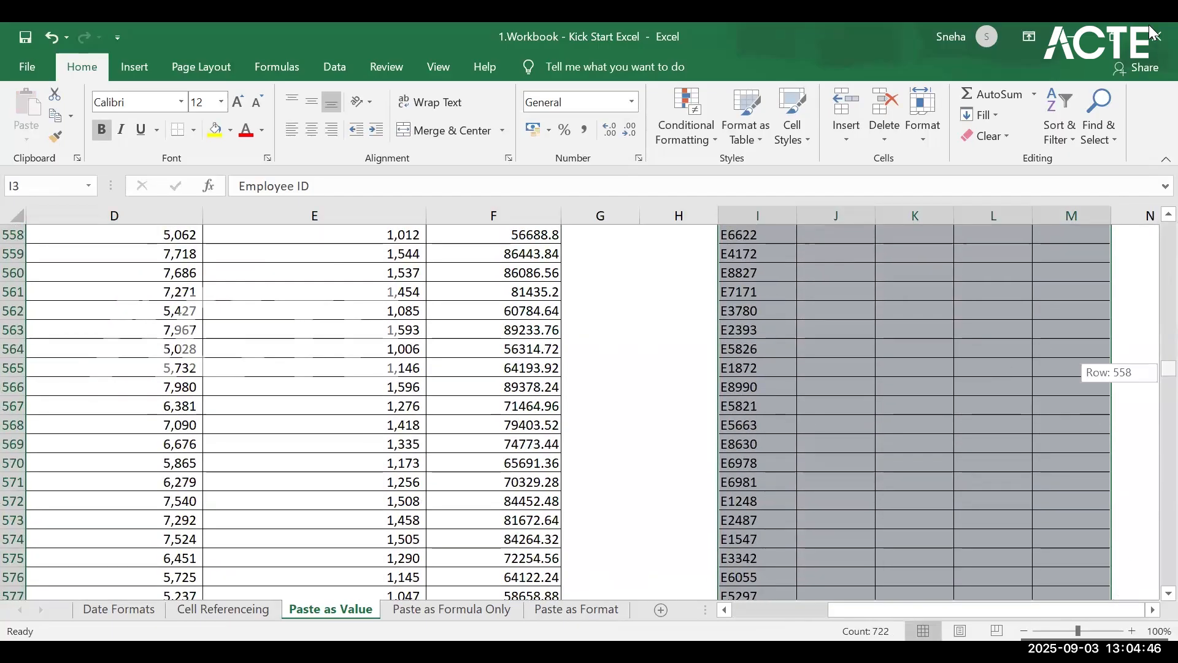
# Step: Check which paste options are available for Table 20's Employee ID header in I3
pyautogui.moveTo(1154, 33); pyautogui.dragTo(1155, 33)
pyautogui.click(824, 287)
pyautogui.press('Left')
pyautogui.press('Up')
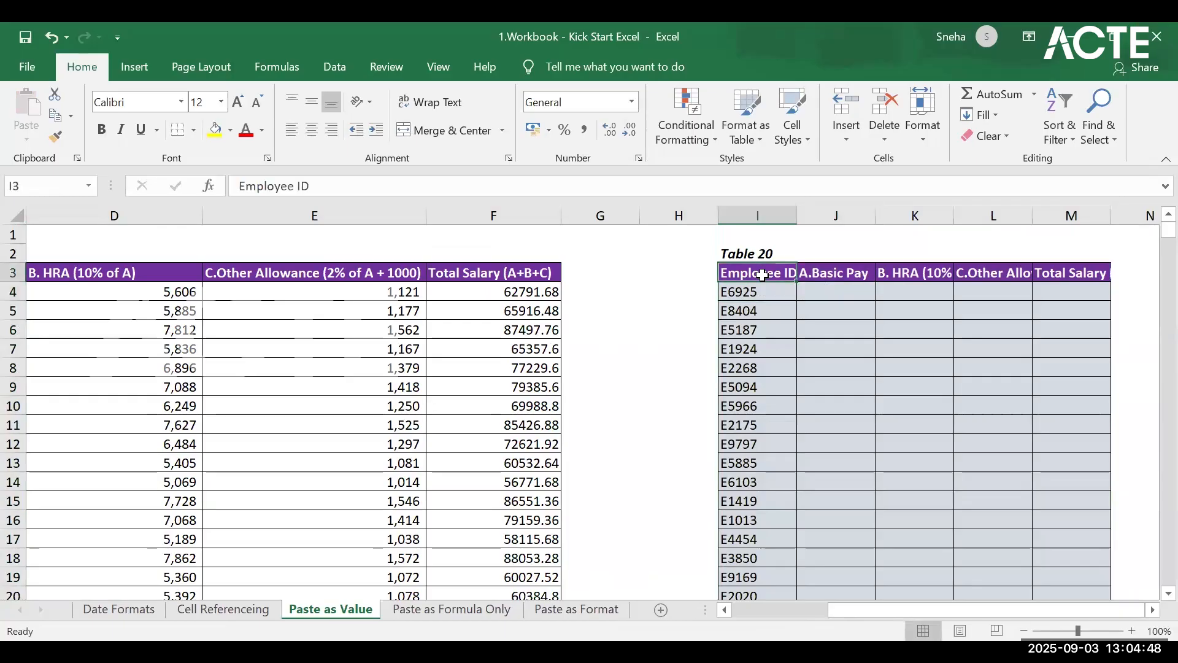
pyautogui.rightClick(762, 276)
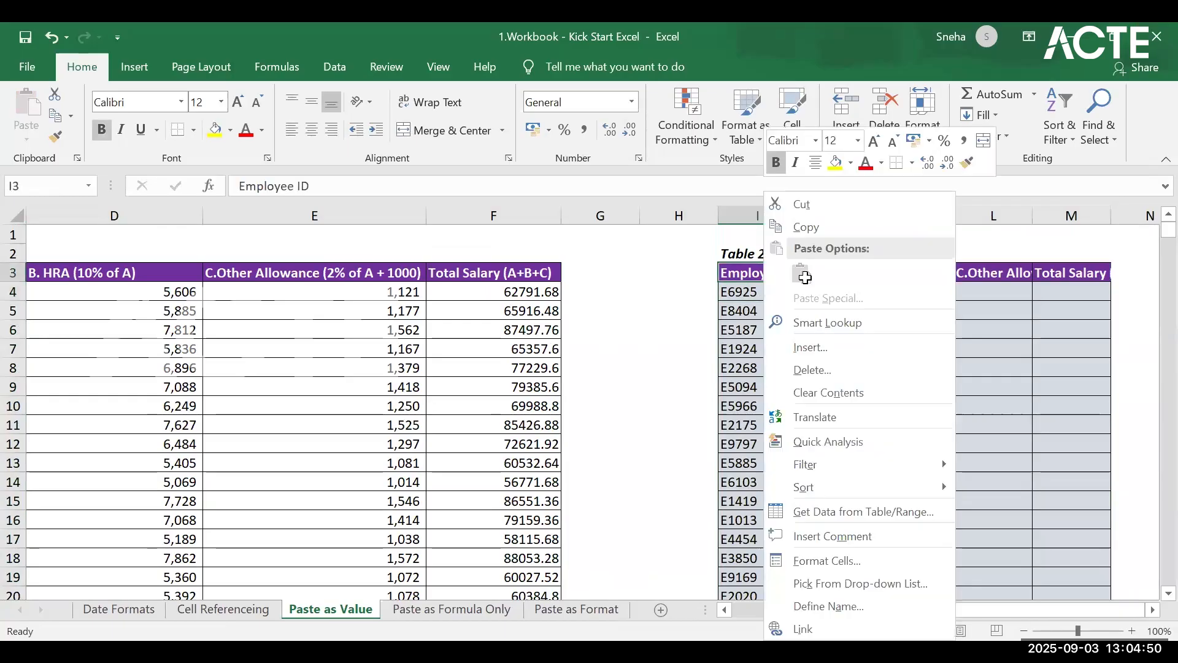
pyautogui.press('Escape')
pyautogui.click(784, 288)
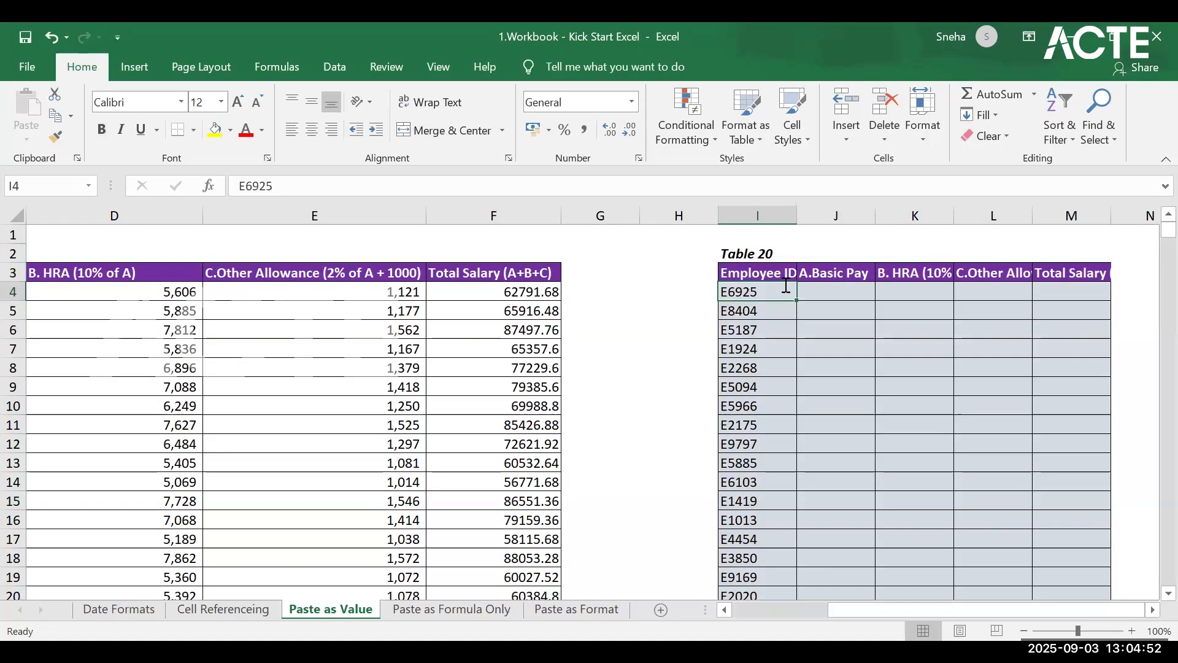
pyautogui.click(838, 348)
pyautogui.click(753, 287)
pyautogui.click(749, 272)
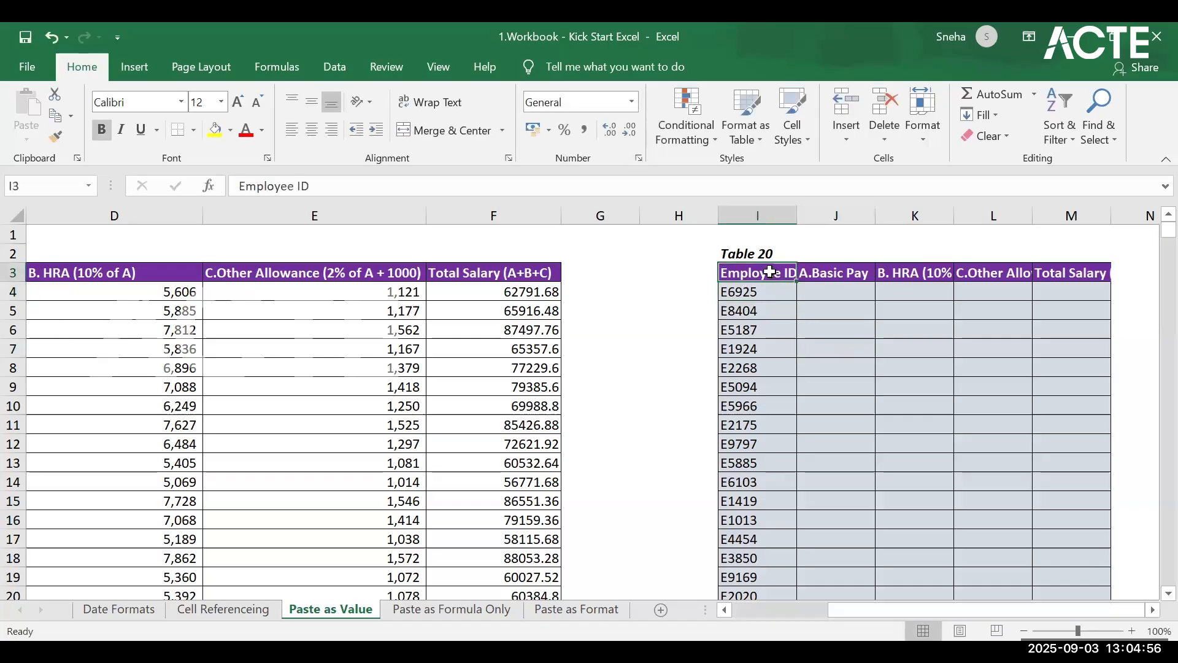
pyautogui.rightClick(771, 272)
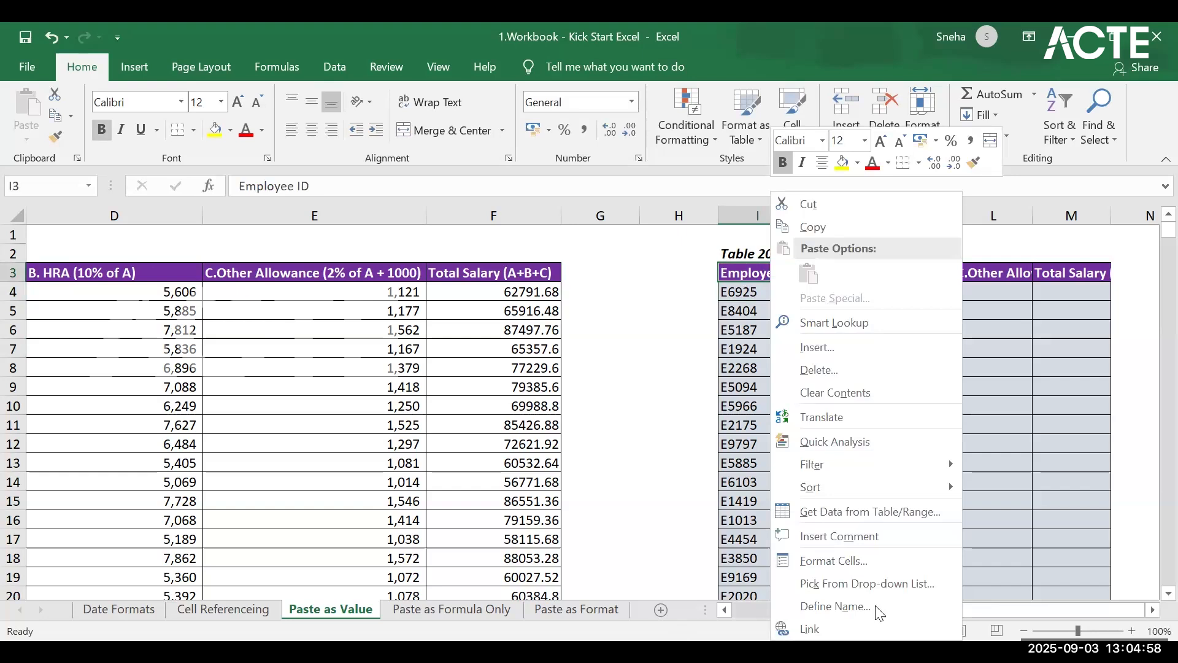
pyautogui.moveTo(876, 608); pyautogui.dragTo(2, 604)
# Step: Copy the whole of Table 19, headers included, from B3 to F720
pyautogui.click(159, 267)
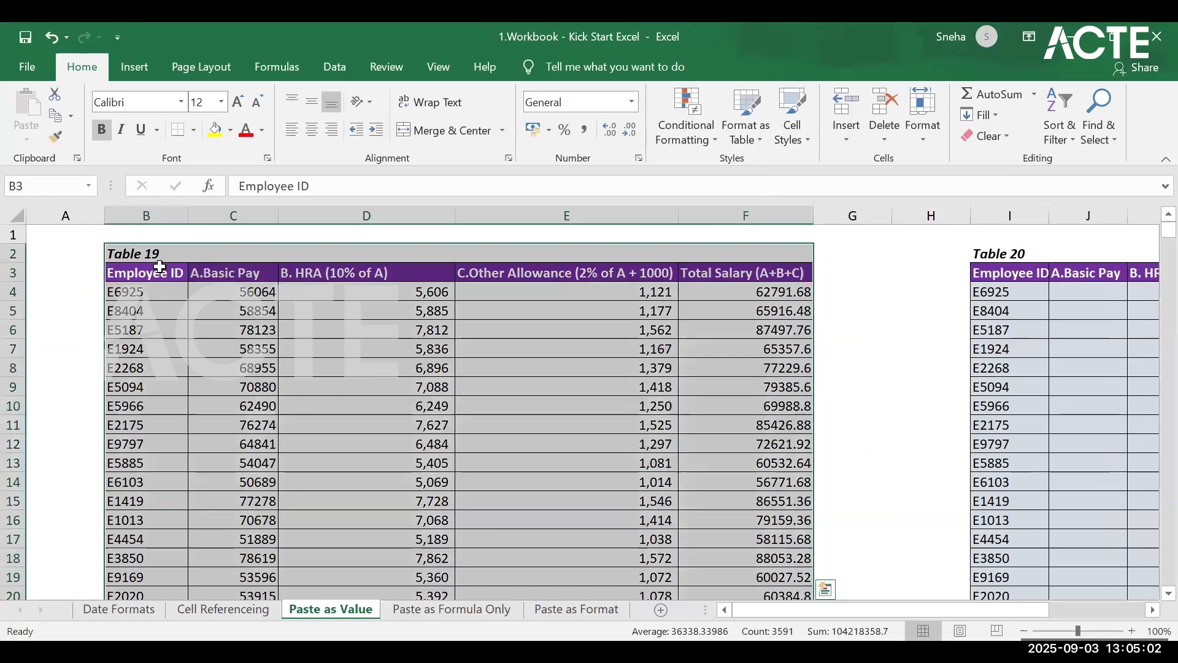
pyautogui.doubleClick(160, 267)
pyautogui.moveTo(159, 267); pyautogui.dragTo(781, 269)
pyautogui.click(200, 289)
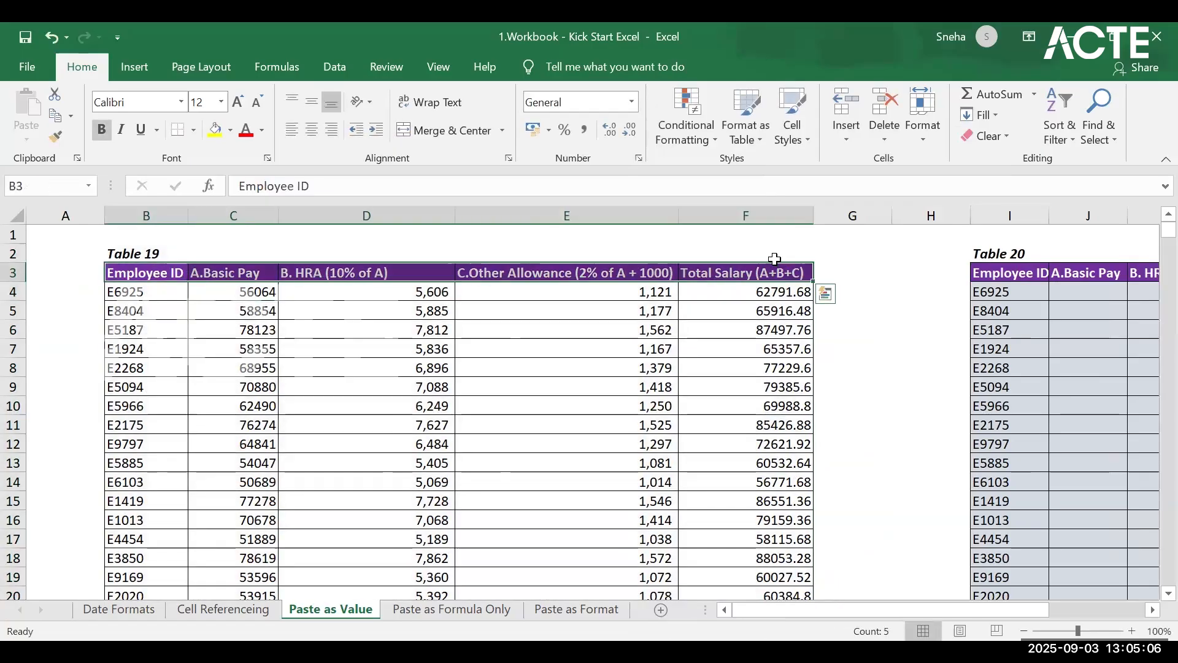
pyautogui.hotkey('ctrl', 'shift', 'Down')
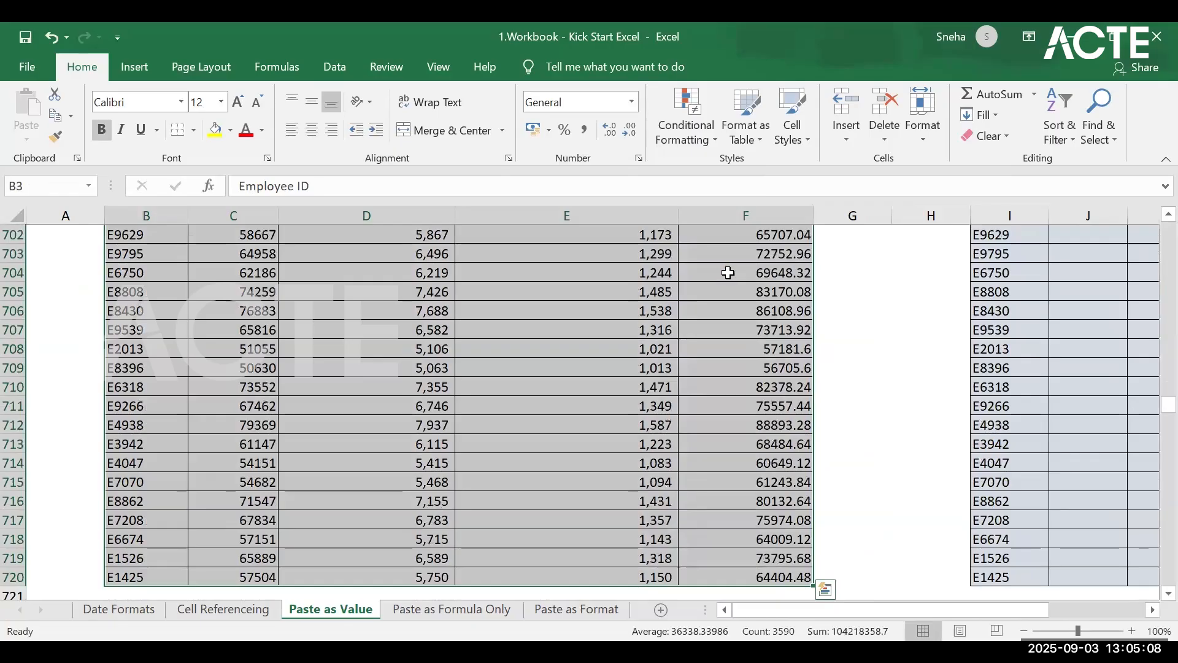
pyautogui.hotkey('ctrl', 'c')
# Step: Paste the copied Table 19 data into Table 20 as values only, starting at I3
pyautogui.moveTo(896, 611); pyautogui.dragTo(889, 439)
pyautogui.scroll(20, 902, 442)
pyautogui.moveTo(1169, 387); pyautogui.dragTo(1169, 230)
pyautogui.click(775, 271)
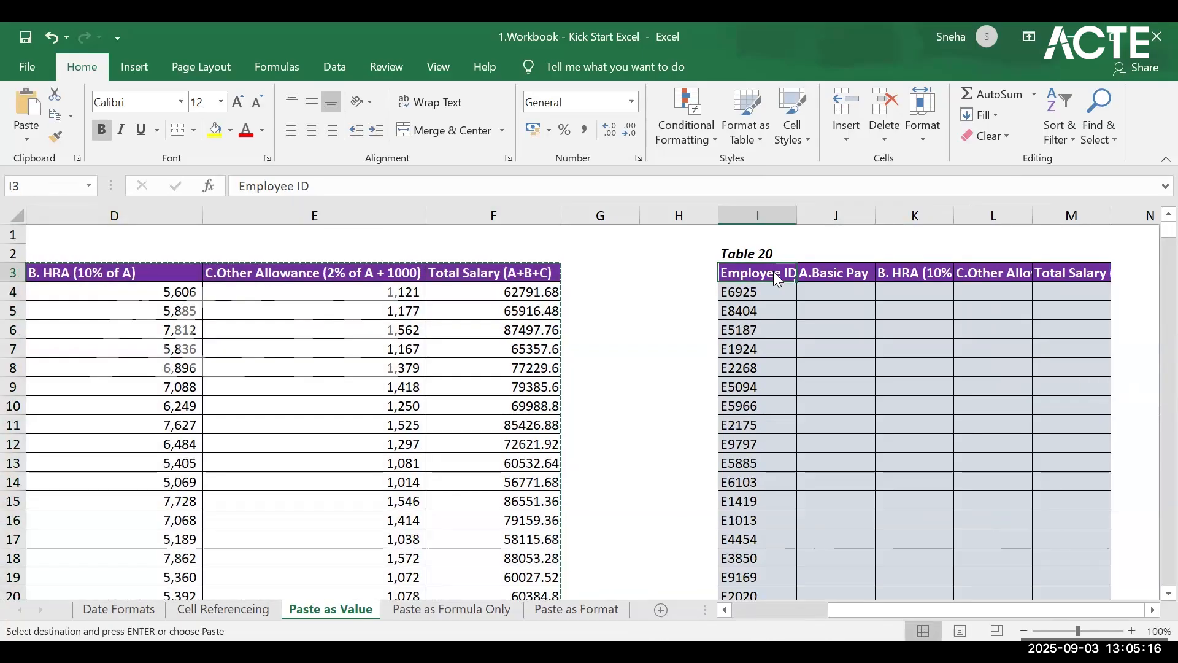
pyautogui.rightClick(775, 281)
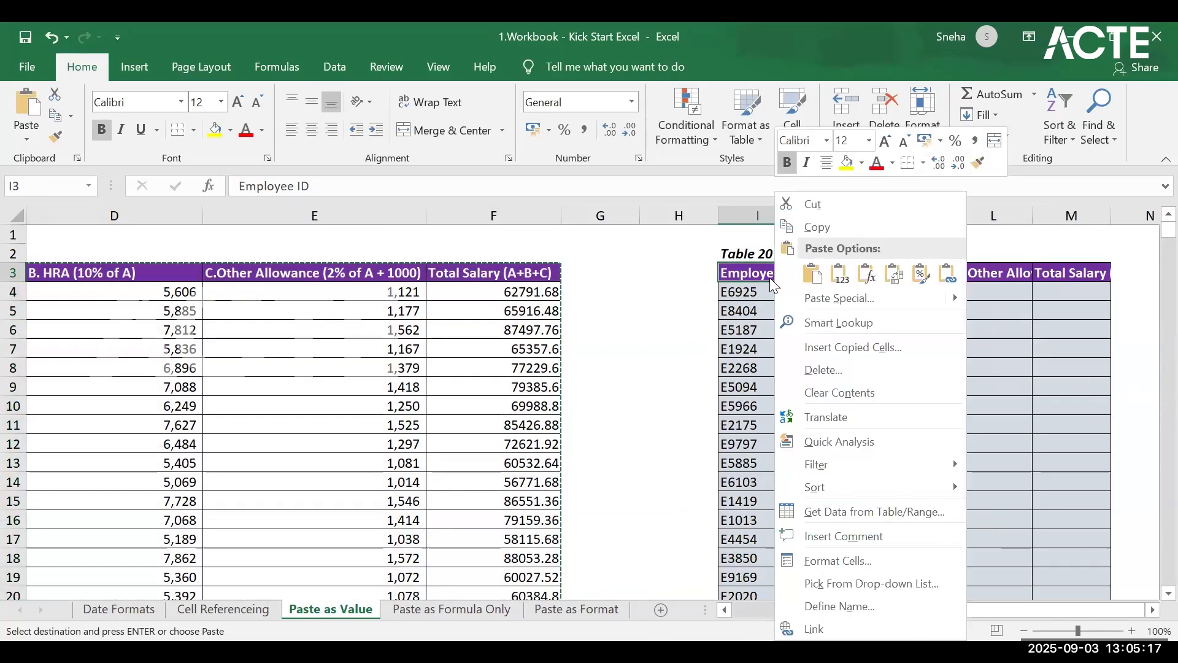
pyautogui.click(27, 131)
pyautogui.click(27, 132)
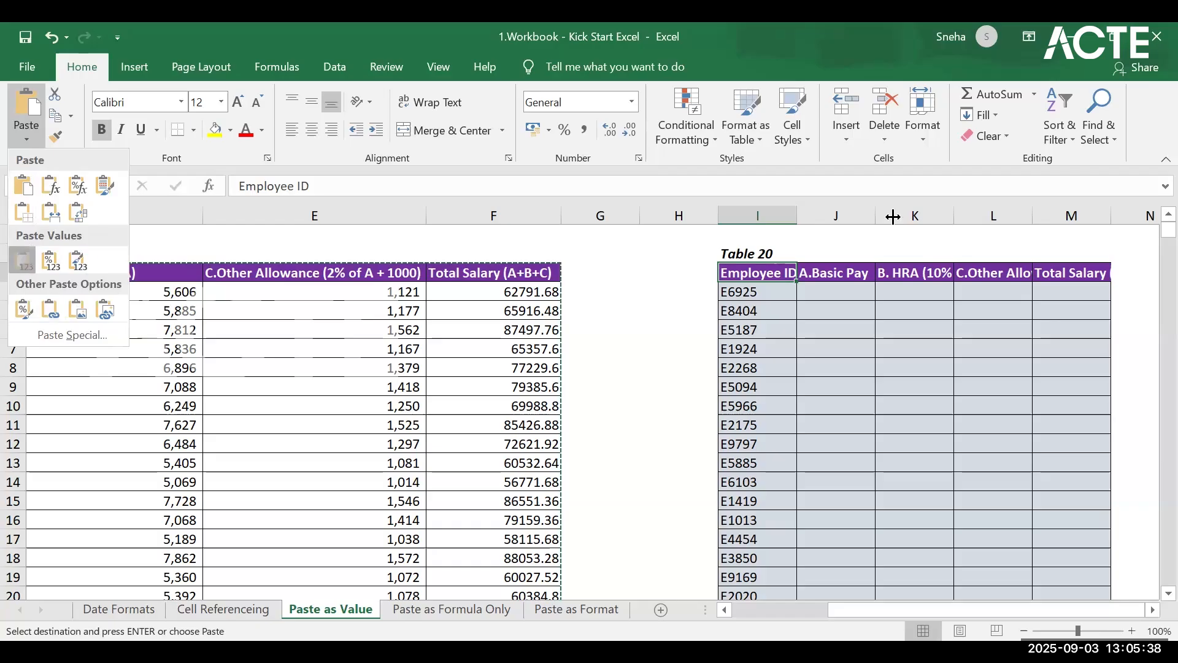
pyautogui.click(23, 259)
# Step: Compare the pasted row 4 cells in Table 20 with the Other Allowance formula in E4 of Table 19
pyautogui.click(821, 292)
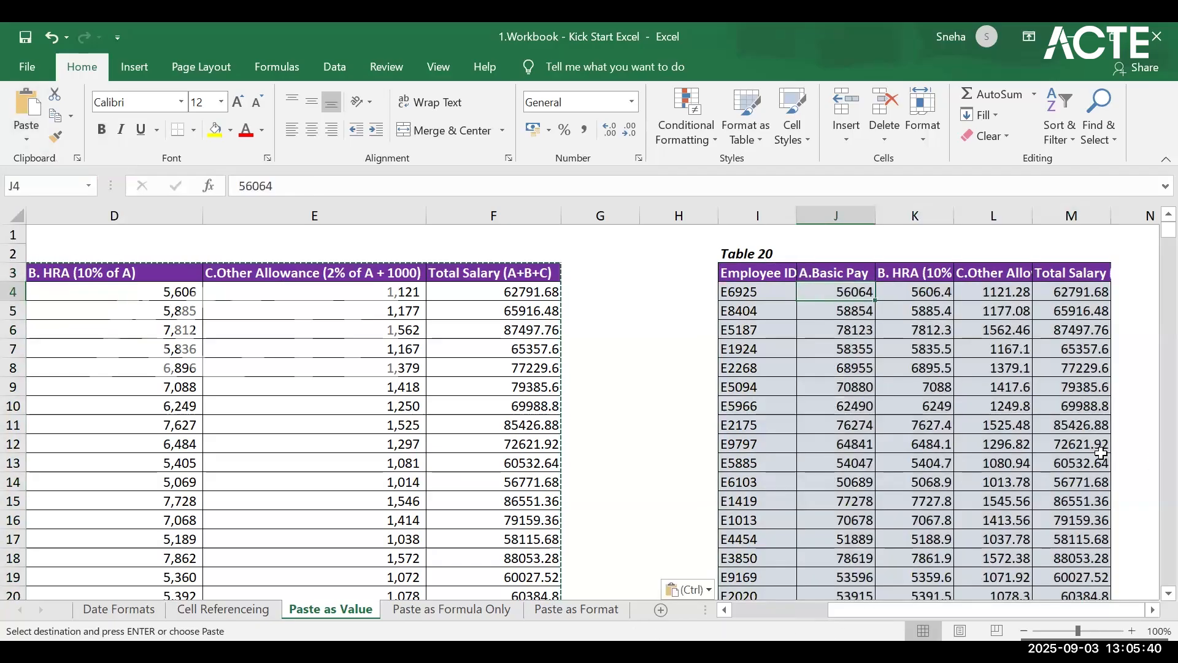
pyautogui.click(267, 297)
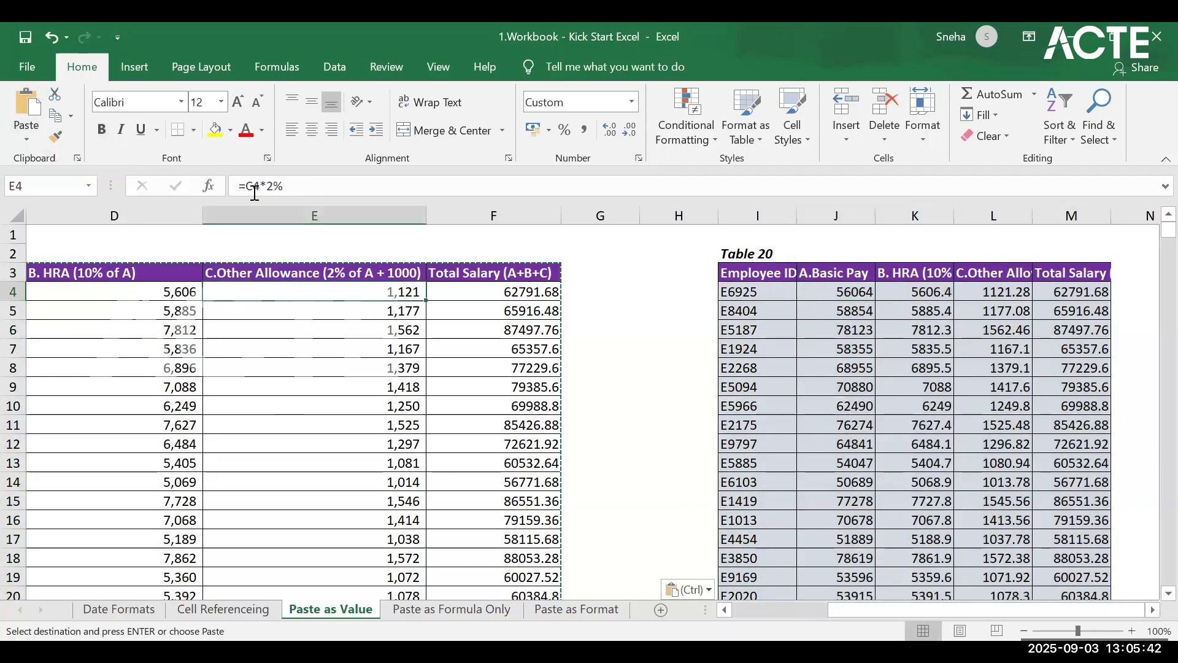
pyautogui.click(868, 296)
pyautogui.click(949, 300)
pyautogui.click(1060, 294)
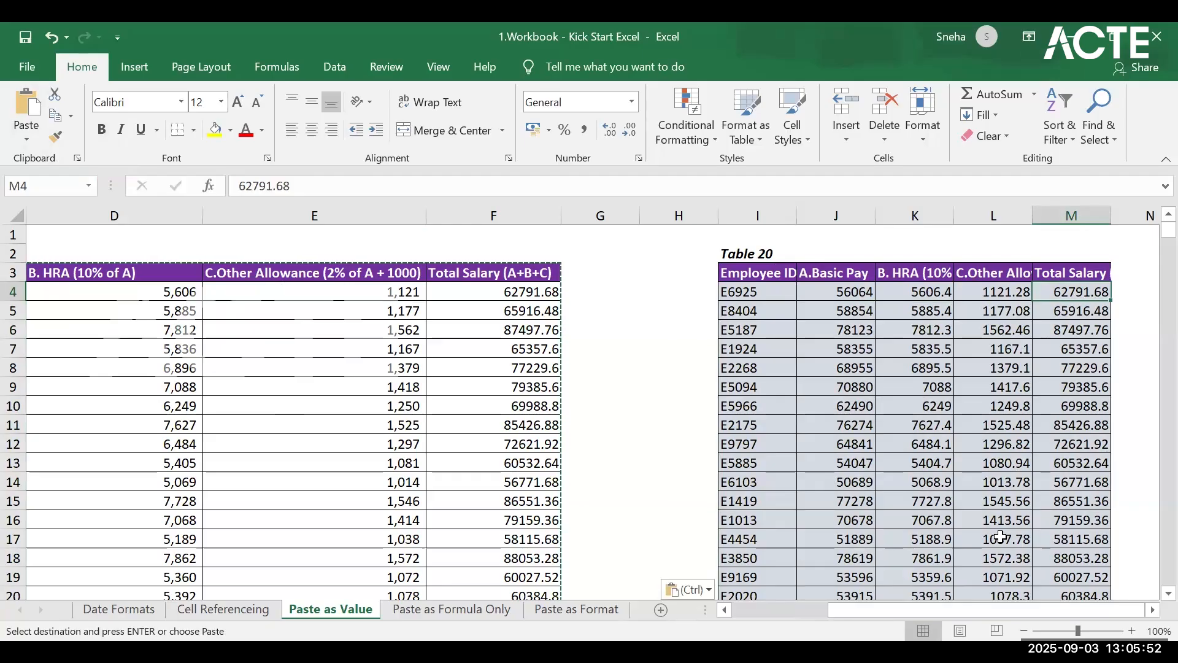
# Step: Open the Paste as Formula Only sheet and copy Table 21, headers included, from B3 to F720
pyautogui.click(485, 610)
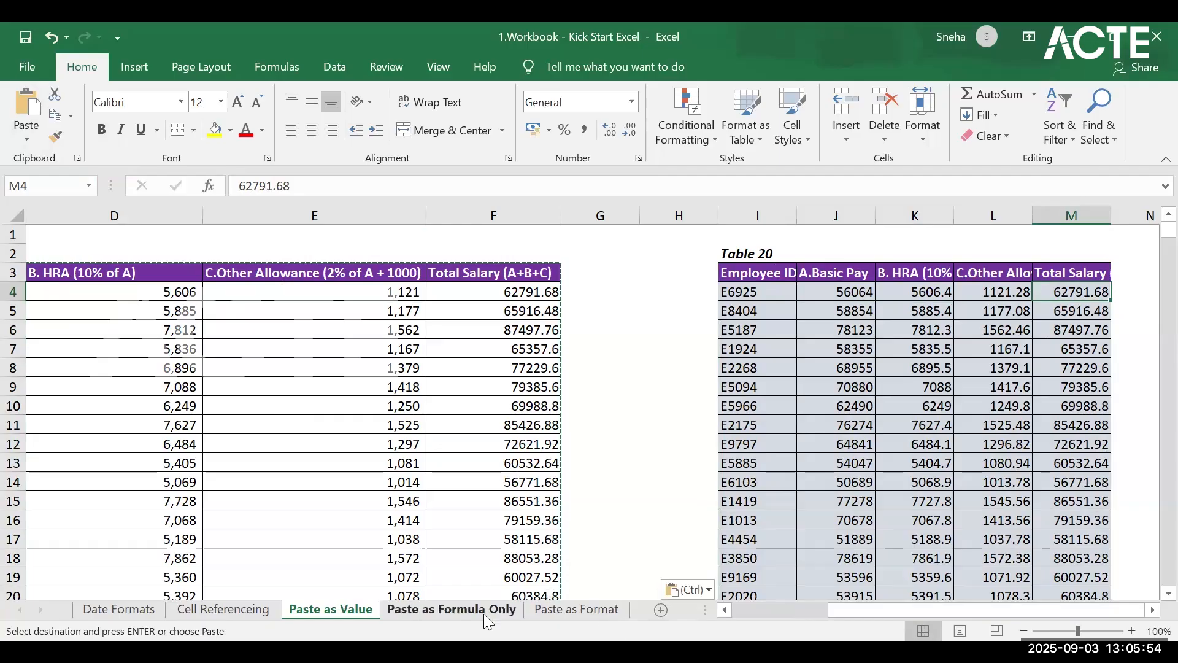
pyautogui.scroll(1, 243, 278)
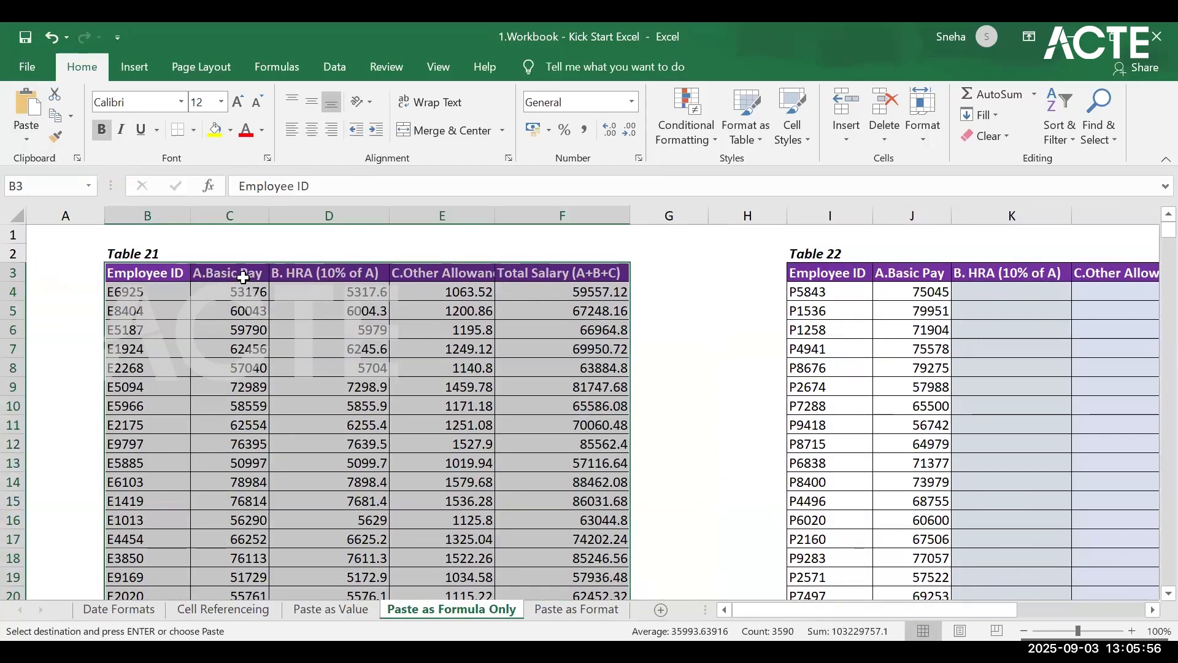
pyautogui.click(204, 281)
pyautogui.click(151, 277)
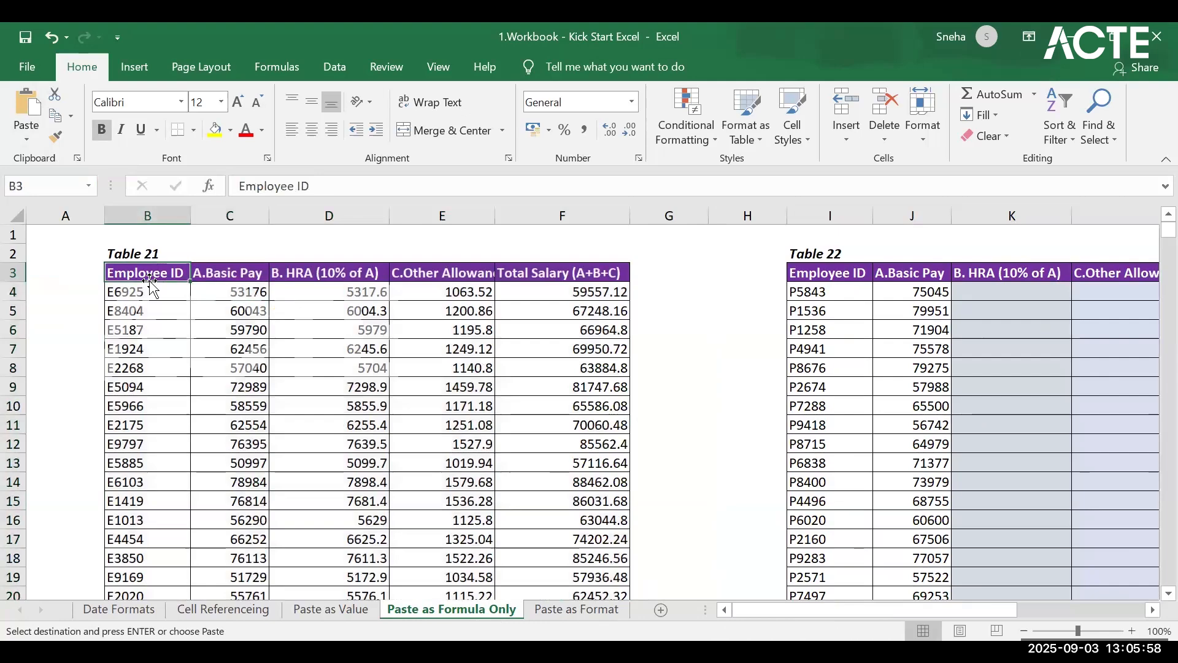
pyautogui.moveTo(519, 270); pyautogui.dragTo(577, 270)
pyautogui.hotkey('ctrl', 'shift', 'Down')
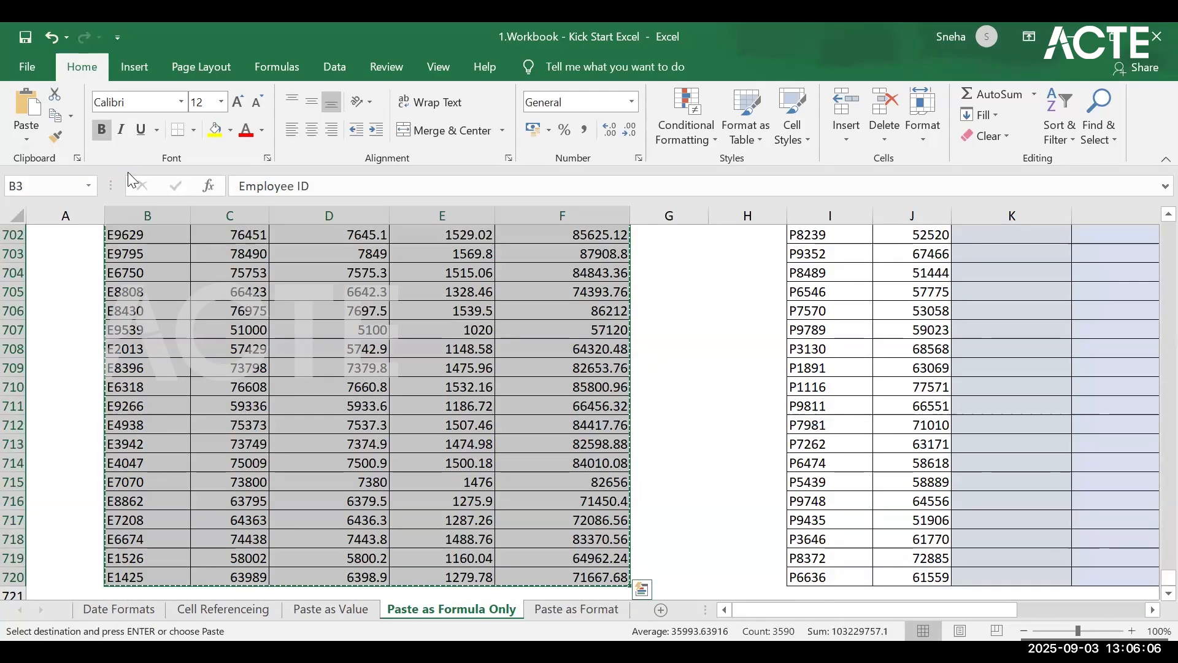
pyautogui.scroll(5, 1047, 471)
pyautogui.scroll(15, 1046, 471)
pyautogui.moveTo(1166, 548); pyautogui.dragTo(1155, 228)
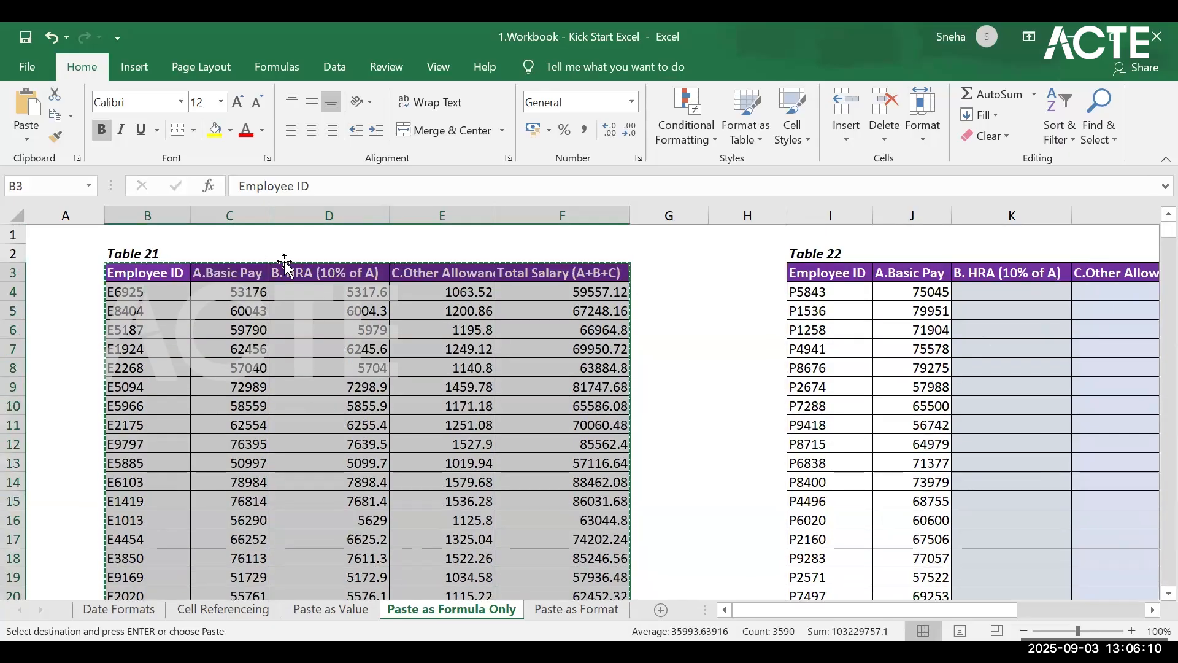
# Step: Try to copy the HRA, Other Allowance and Total Salary columns of Table 21, headers included, down to row 720
pyautogui.click(329, 272)
pyautogui.moveTo(417, 272); pyautogui.dragTo(572, 379)
pyautogui.hotkey('ctrl', 'shift', 'Down')
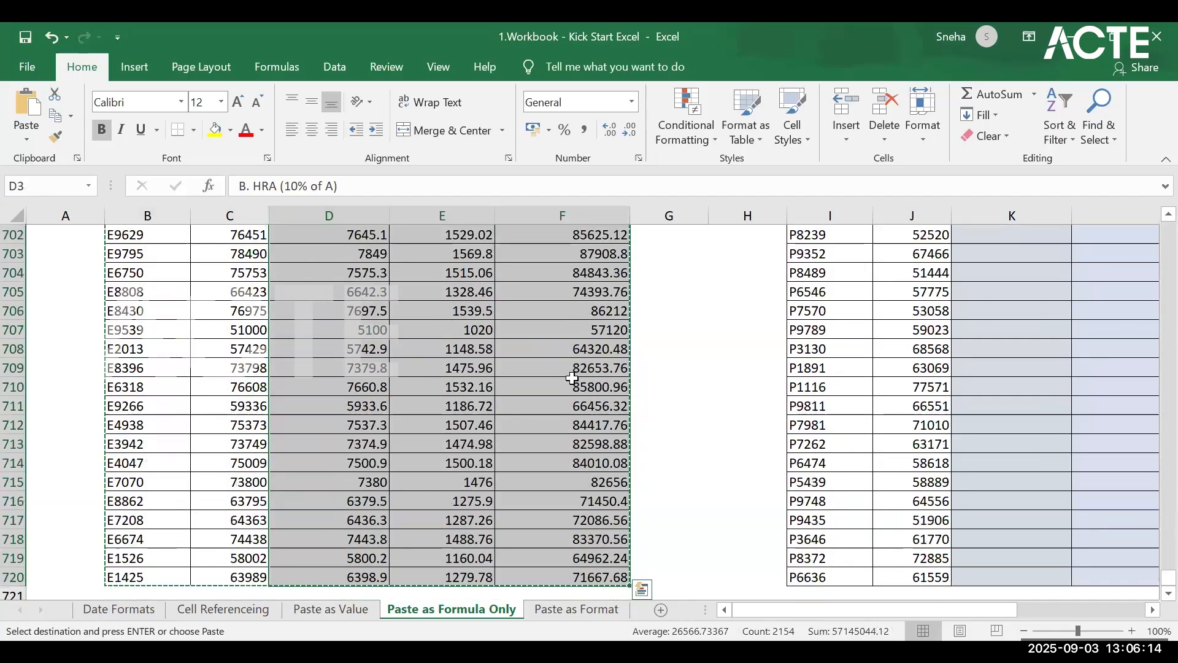
pyautogui.keyDown('ctrl'); pyautogui.click(575, 385); pyautogui.keyUp('ctrl')
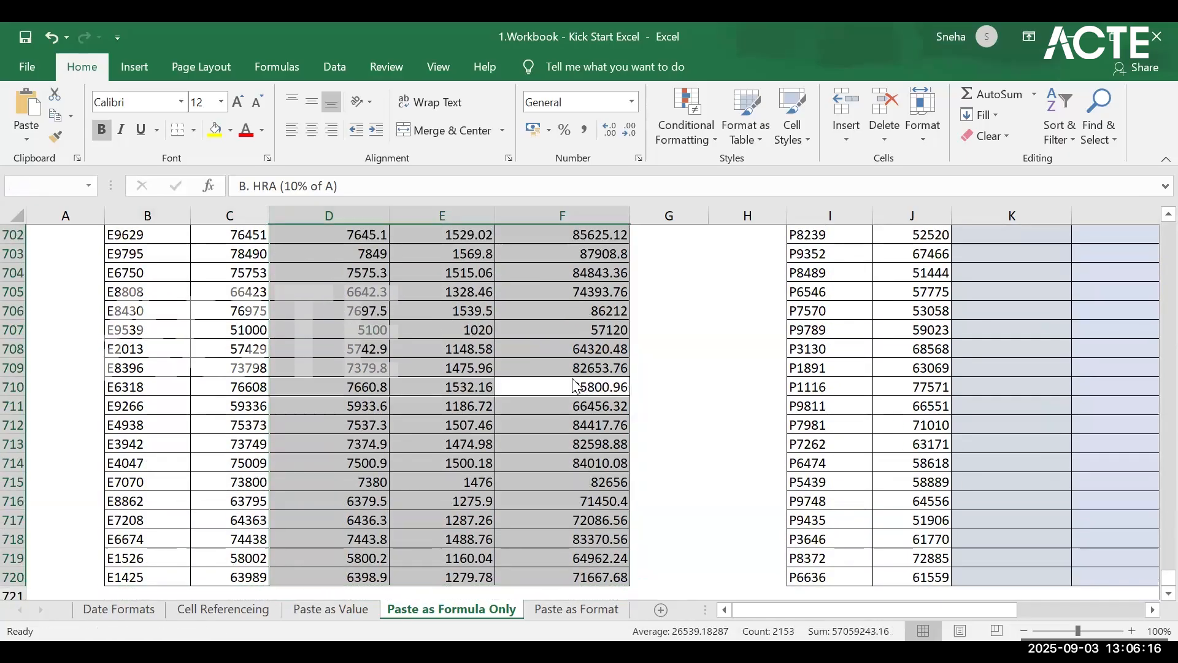
pyautogui.hotkey('ctrl', 'c')
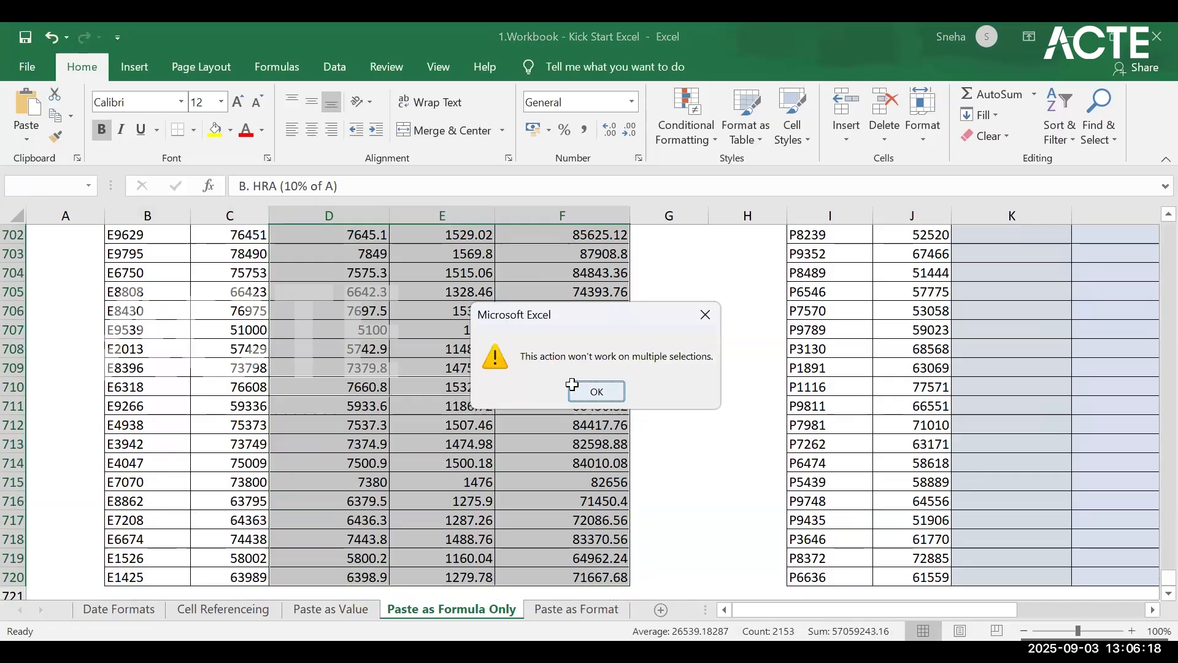
pyautogui.click(594, 389)
pyautogui.hotkey('ctrl', 'c')
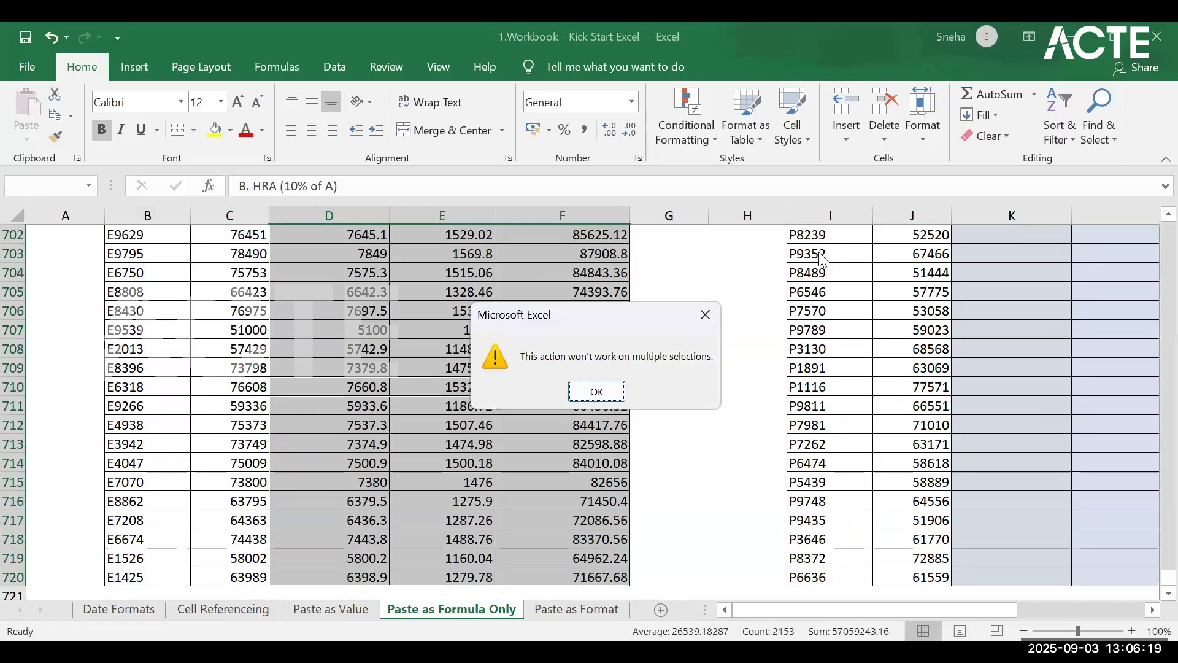
pyautogui.click(706, 315)
pyautogui.scroll(14, 1065, 407)
pyautogui.scroll(7, 1064, 407)
pyautogui.moveTo(1166, 548); pyautogui.dragTo(1154, 59)
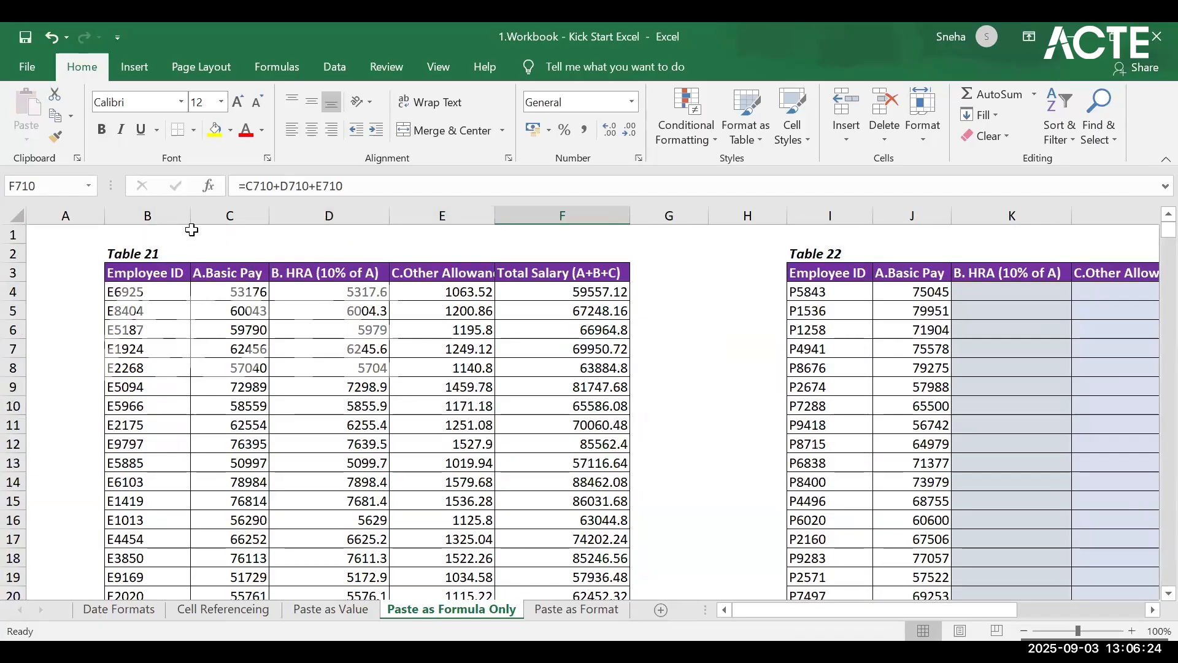
# Step: Copy the HRA, Other Allowance and Total Salary columns of Table 21, headers included, from D3 to F720
pyautogui.moveTo(305, 271); pyautogui.dragTo(573, 363)
pyautogui.hotkey('ctrl', 'shift', 'Down')
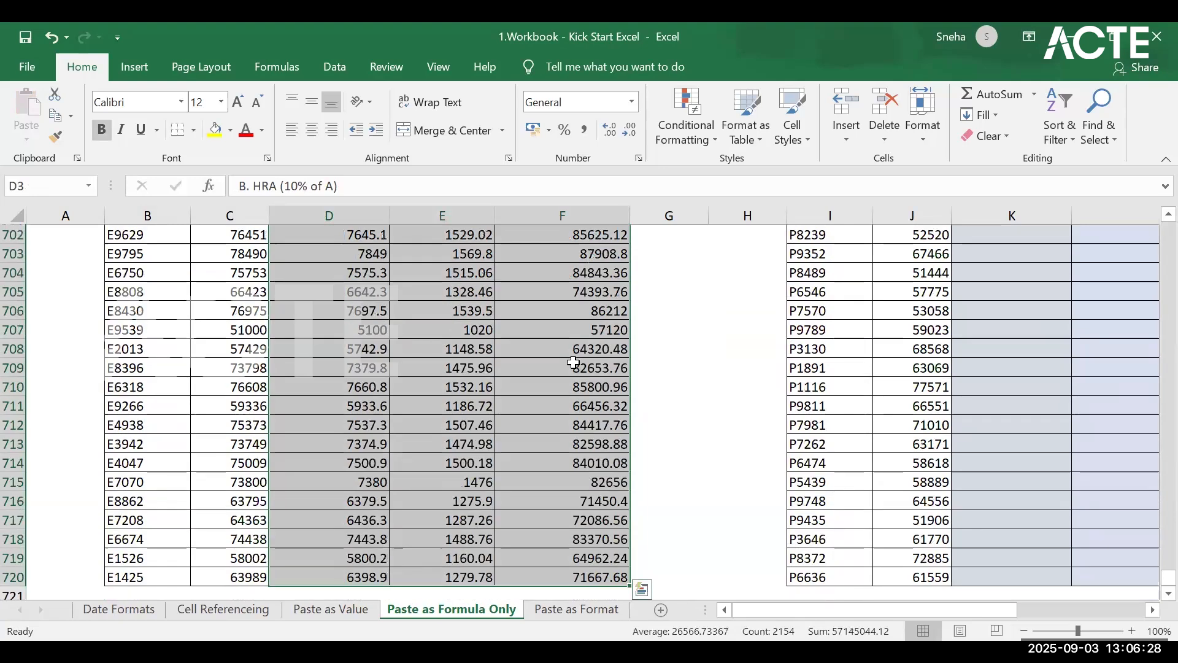
pyautogui.hotkey('ctrl', 'c')
pyautogui.scroll(20, 442, 430)
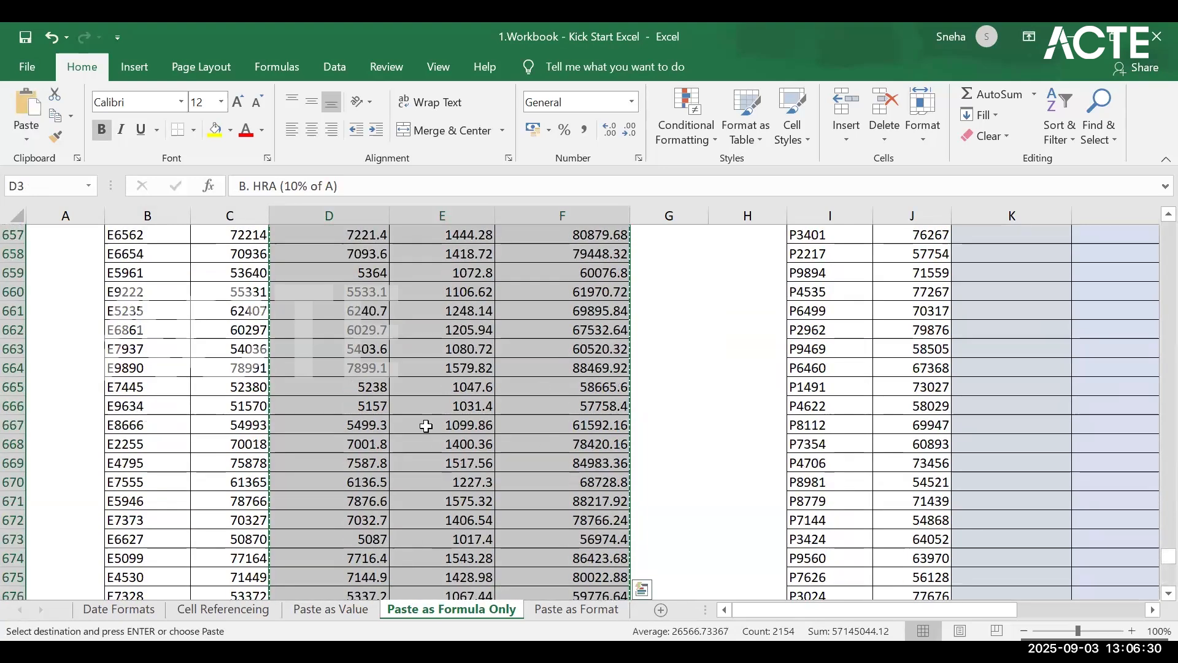
pyautogui.moveTo(1155, 533); pyautogui.dragTo(1154, 153)
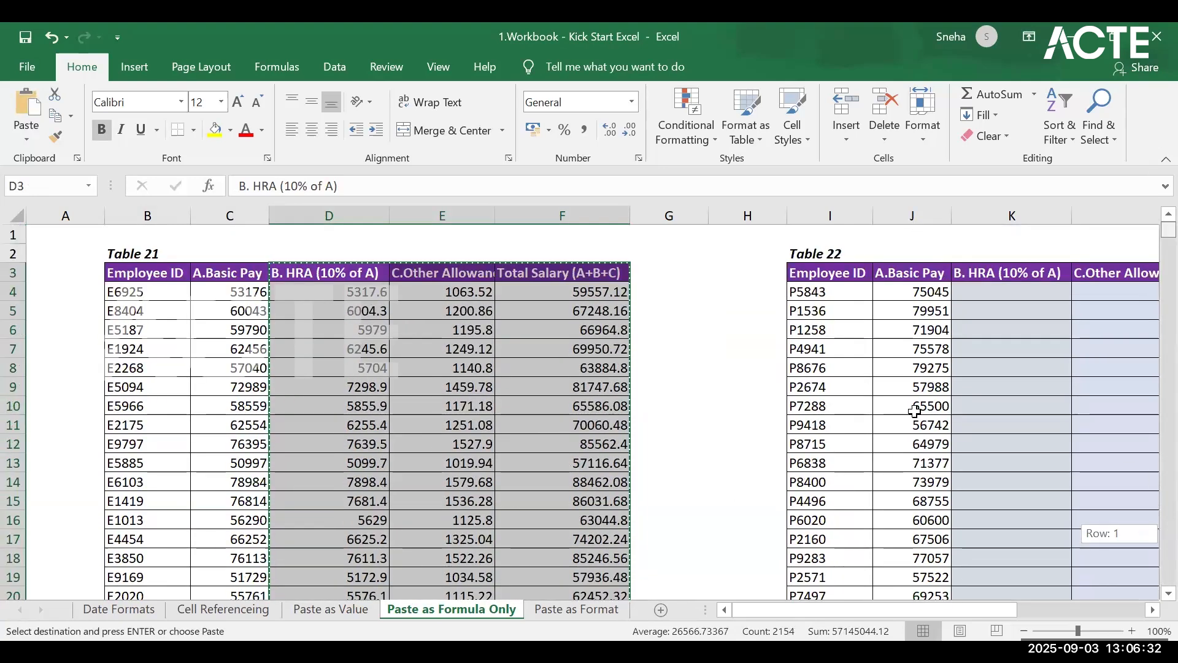
# Step: Try pasting the copied columns into Table 22 as formulas only starting at K4, check the cells and undo the paste
pyautogui.click(354, 303)
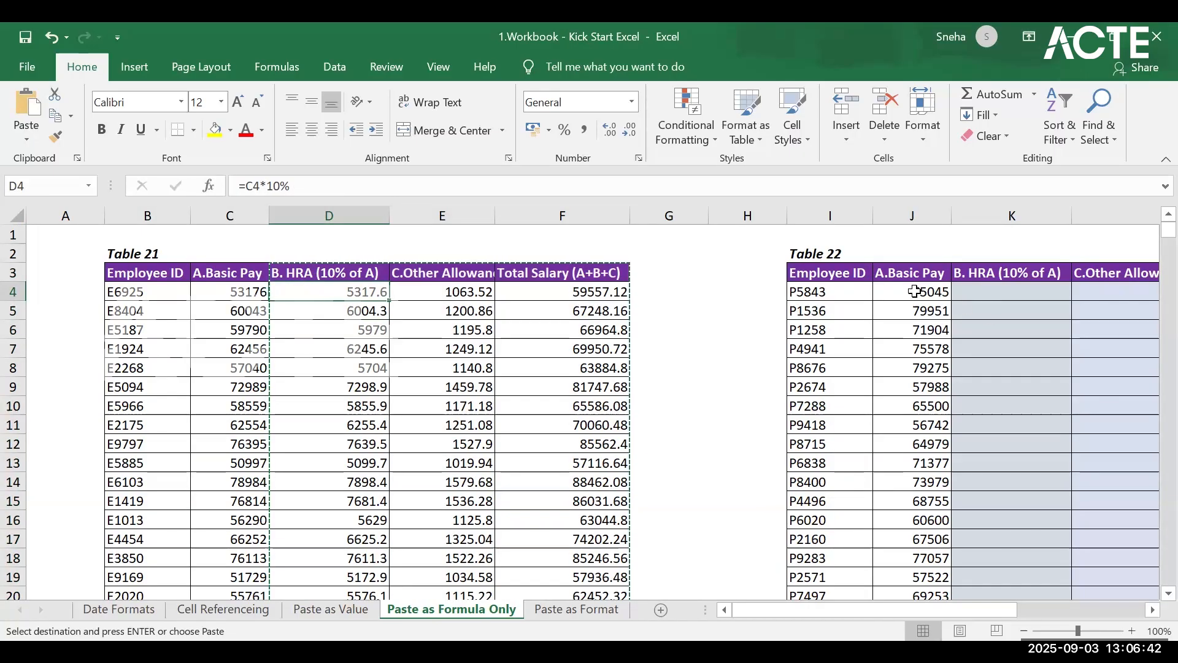
pyautogui.click(1011, 291)
pyautogui.rightClick(1010, 291)
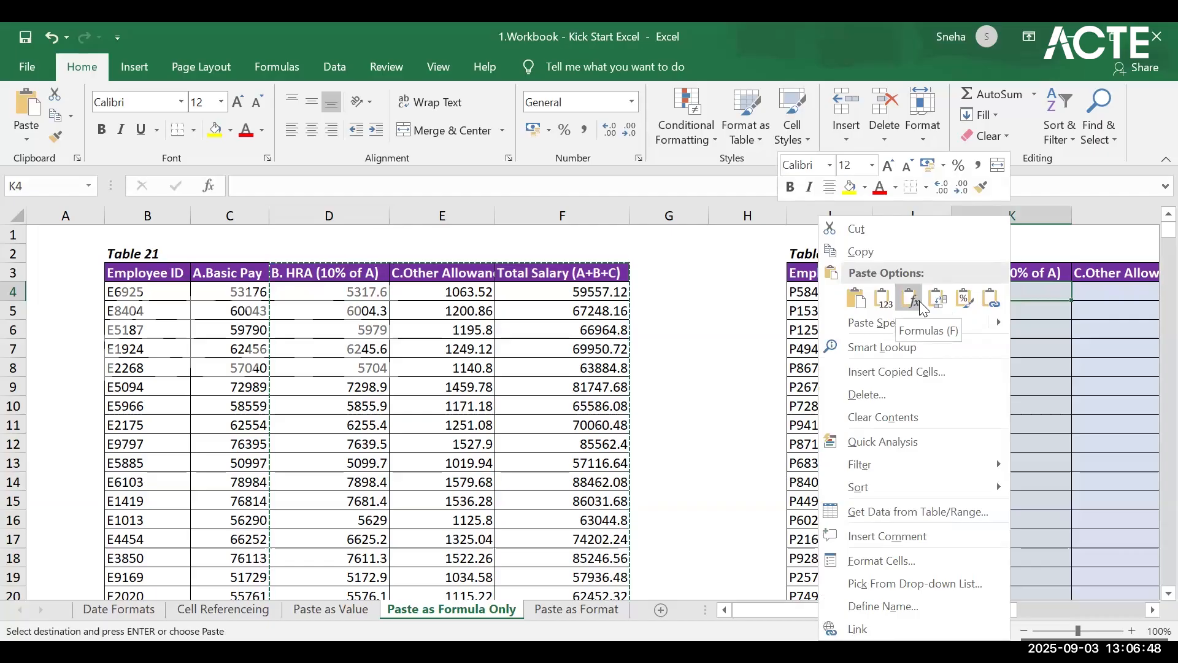
pyautogui.click(919, 301)
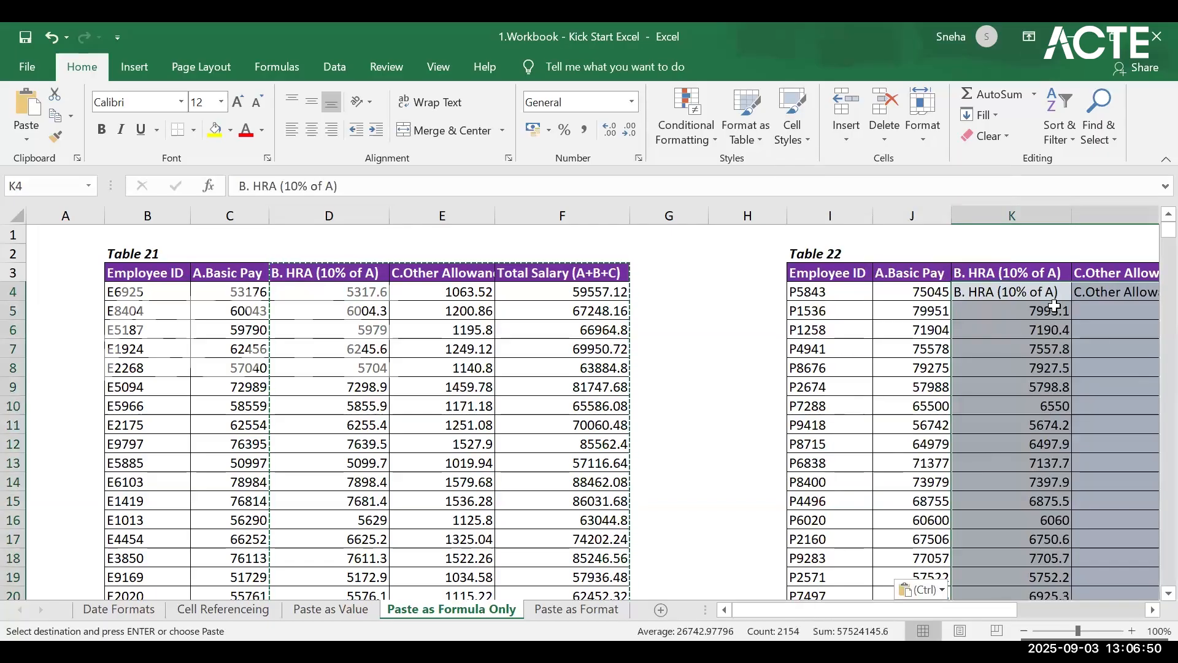
pyautogui.click(1050, 311)
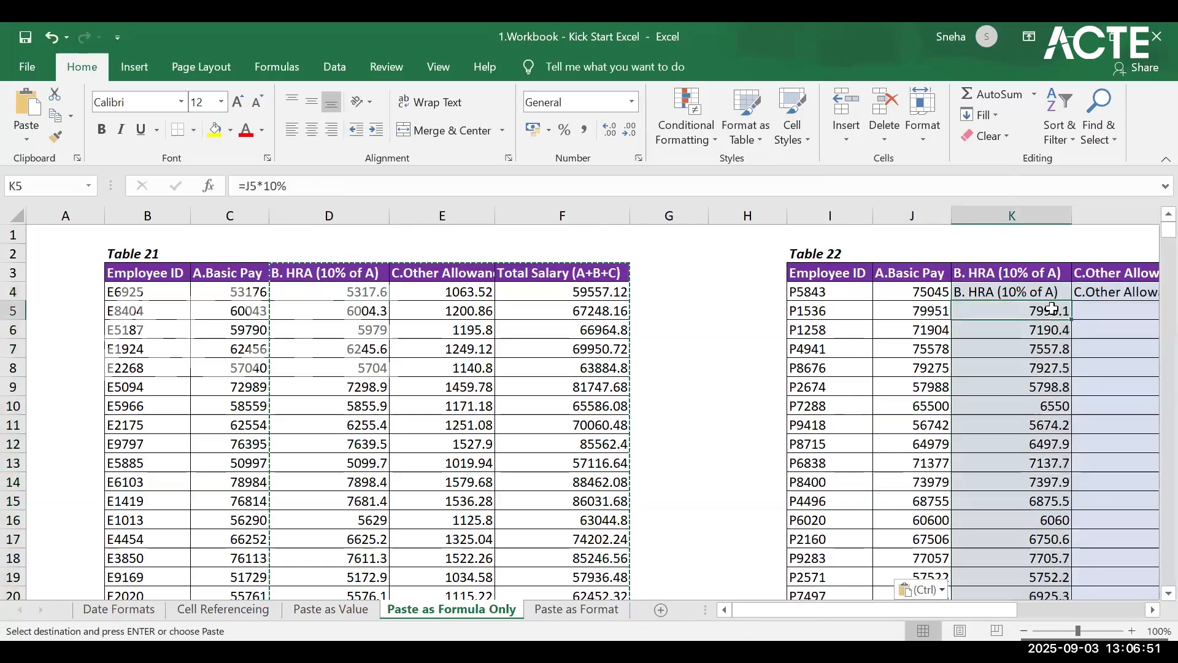
pyautogui.click(1007, 297)
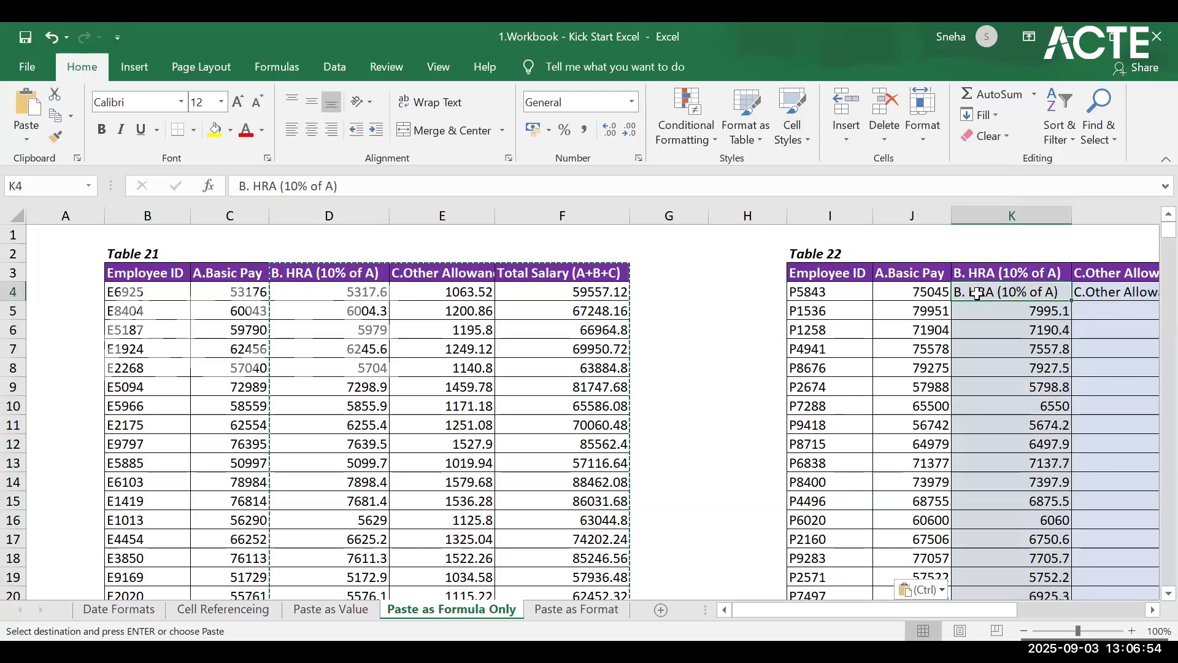
pyautogui.hotkey('ctrl', 'z')
pyautogui.hotkey('ctrl', 'z')
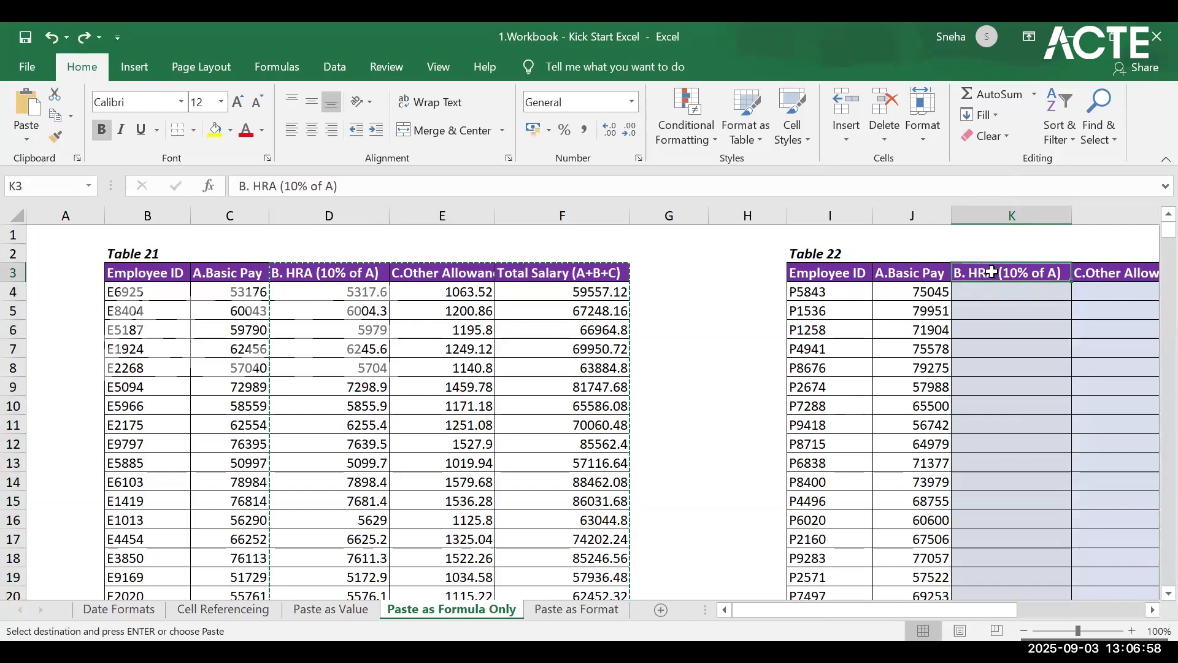
# Step: Paste the copied columns into Table 22 as formulas only starting at K3, and compare the formula in K4 with D4
pyautogui.rightClick(992, 273)
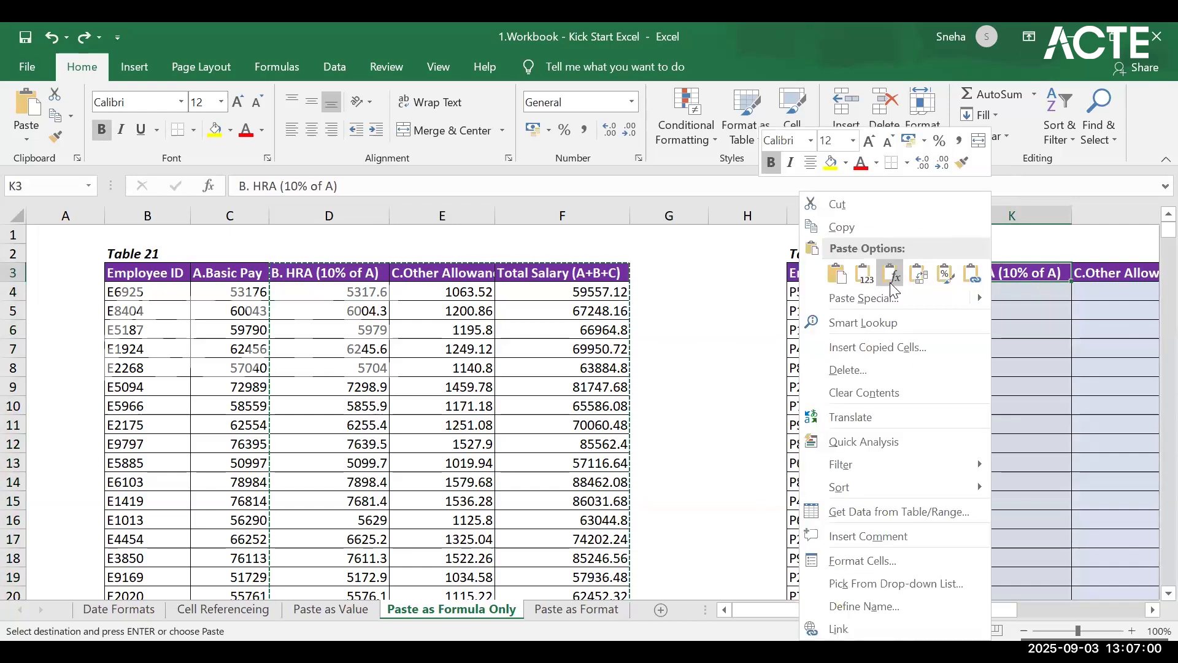
pyautogui.click(891, 274)
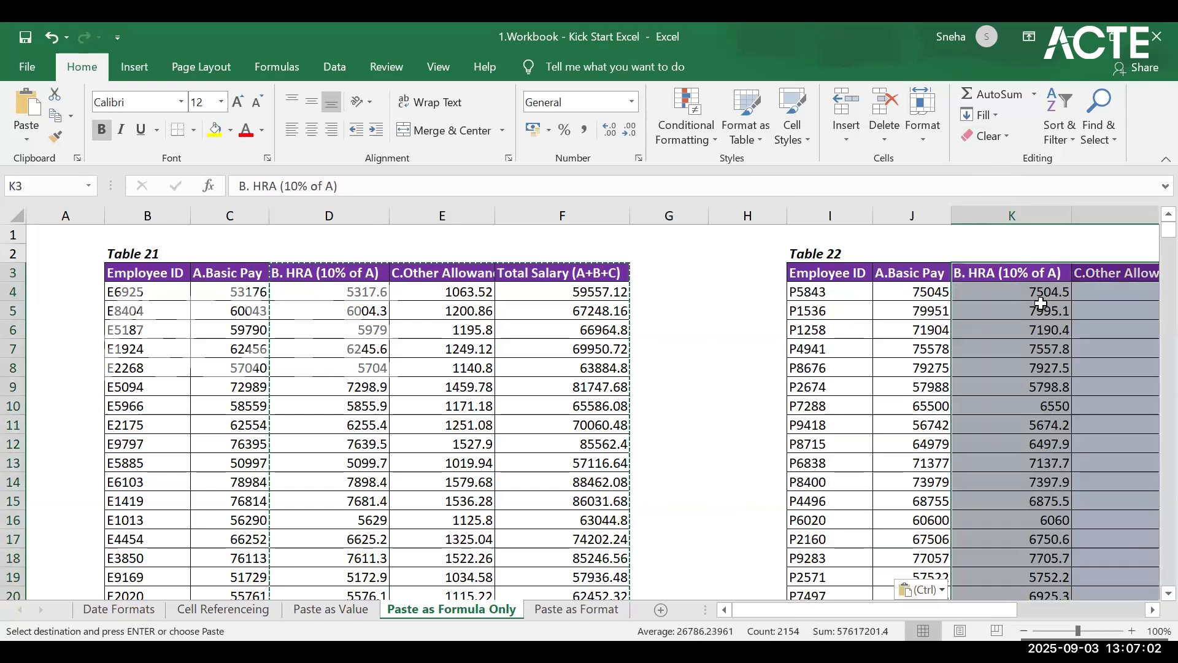
pyautogui.click(938, 296)
pyautogui.click(1029, 285)
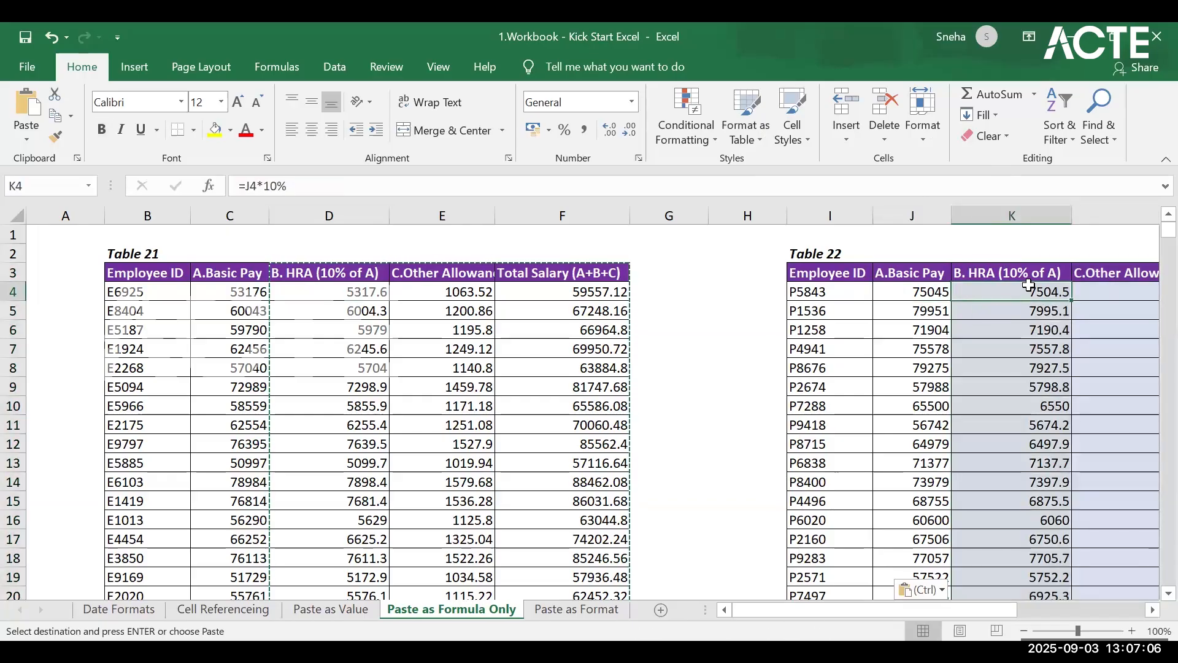
pyautogui.click(304, 292)
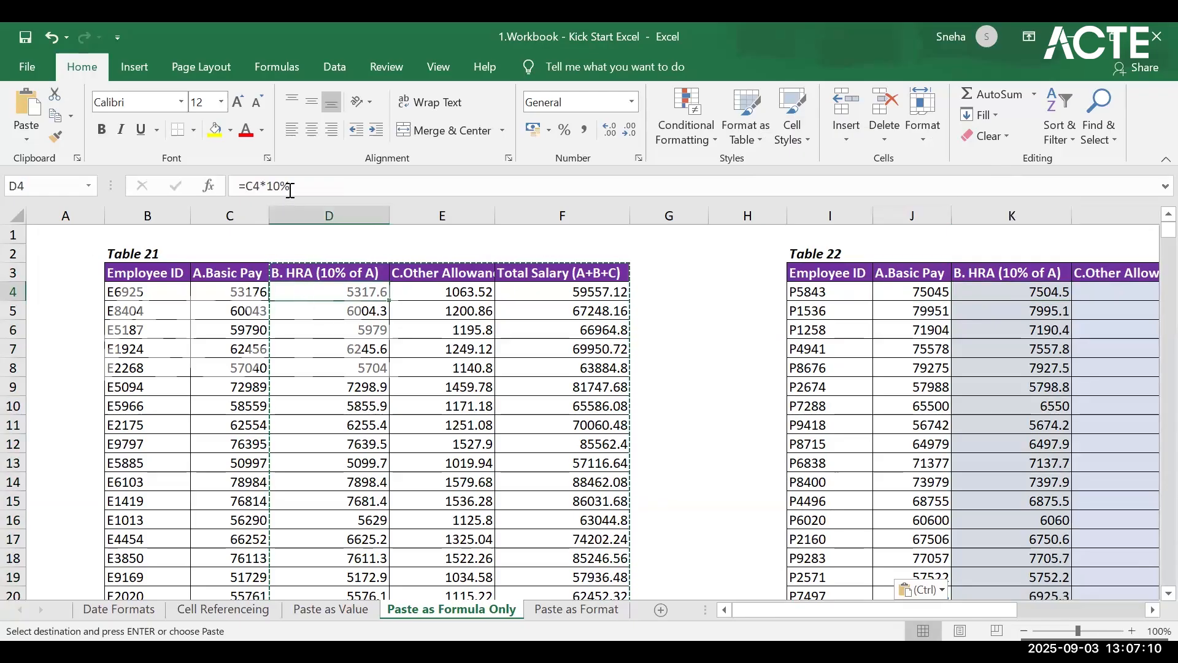
pyautogui.click(1056, 291)
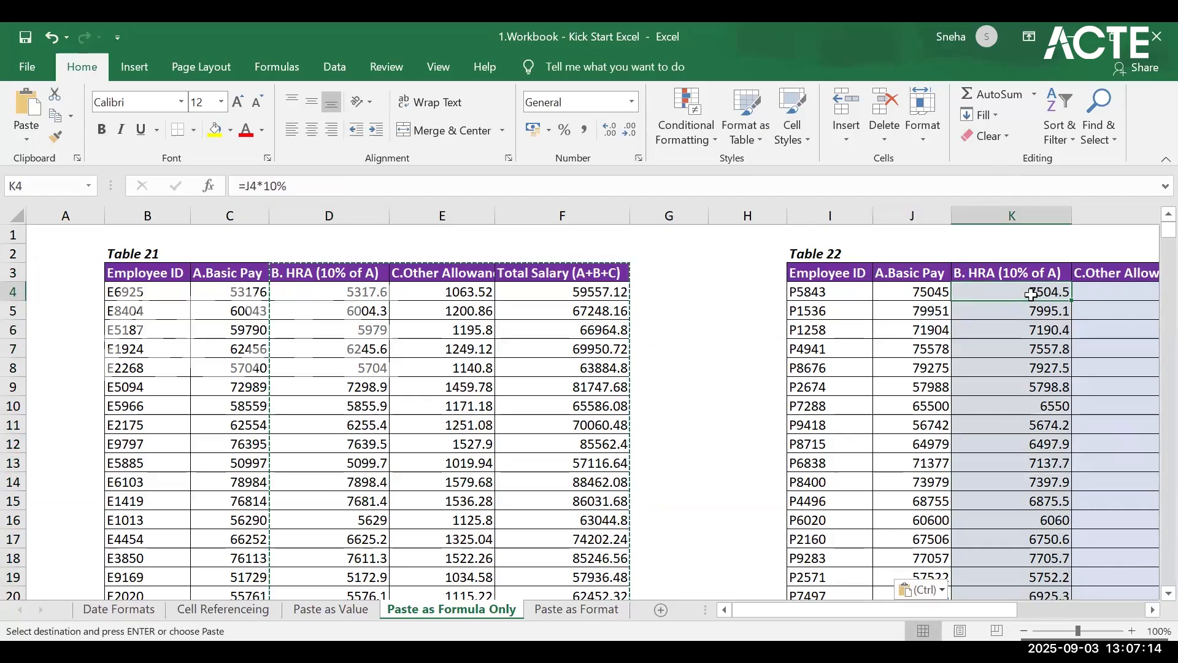
pyautogui.moveTo(948, 613); pyautogui.dragTo(1112, 577)
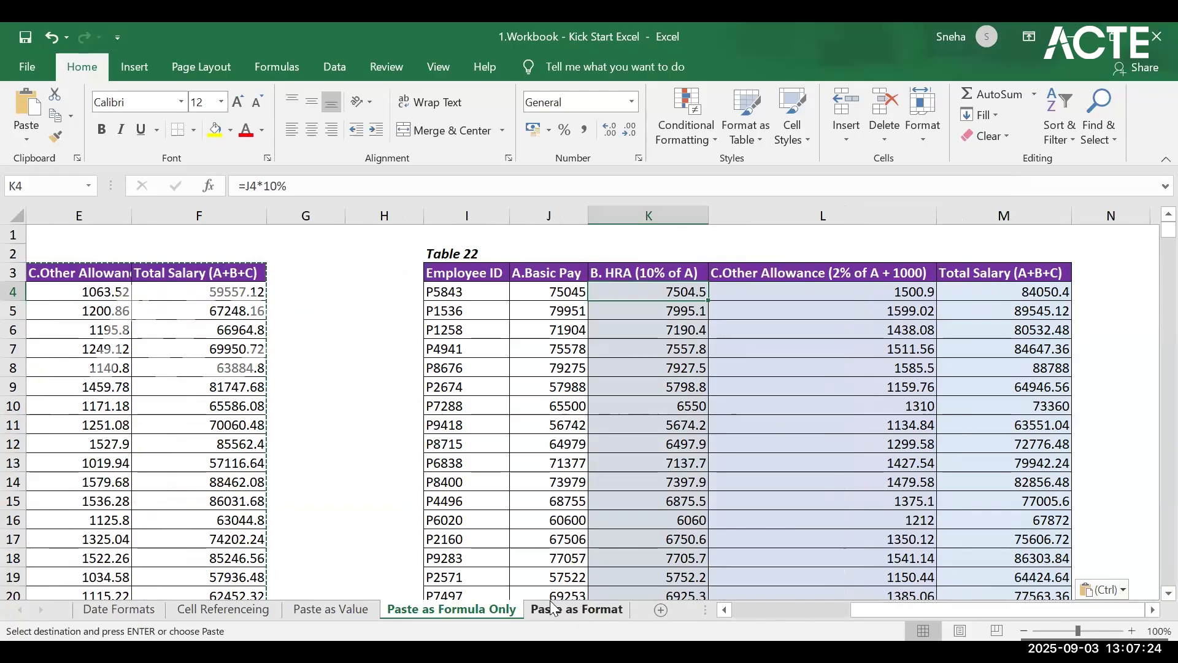
# Step: Open the Paste as Format sheet and copy the whole of Table 23, headers included, from B3 to F720
pyautogui.click(589, 611)
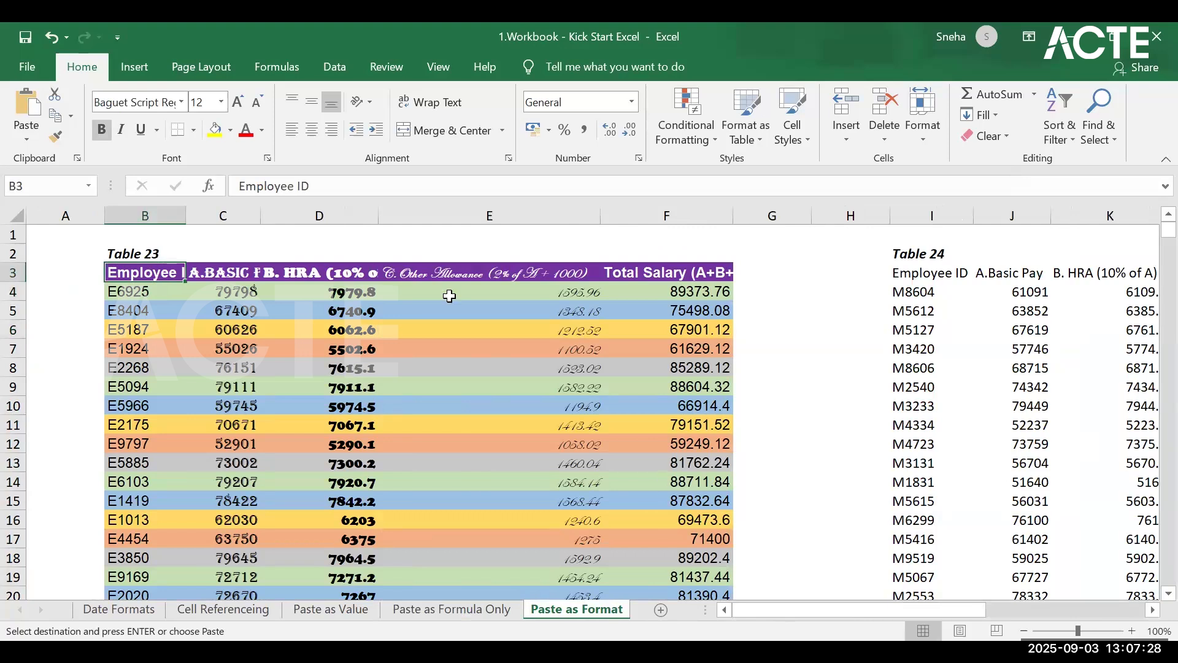
pyautogui.click(1013, 330)
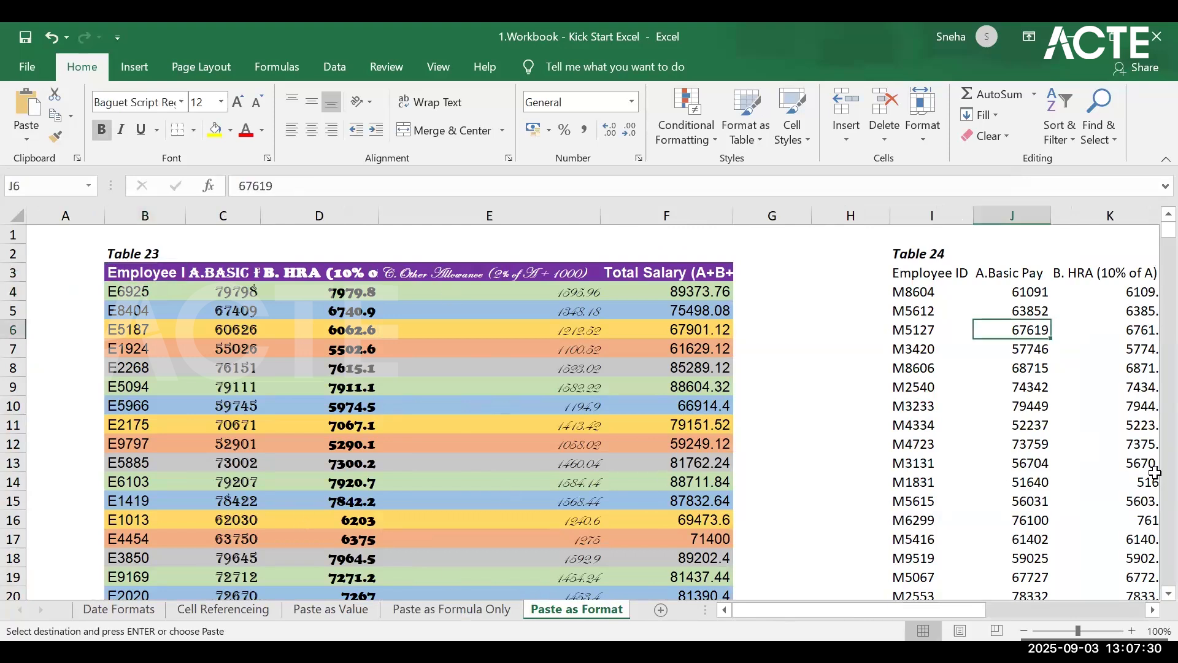
pyautogui.moveTo(153, 273); pyautogui.dragTo(663, 485)
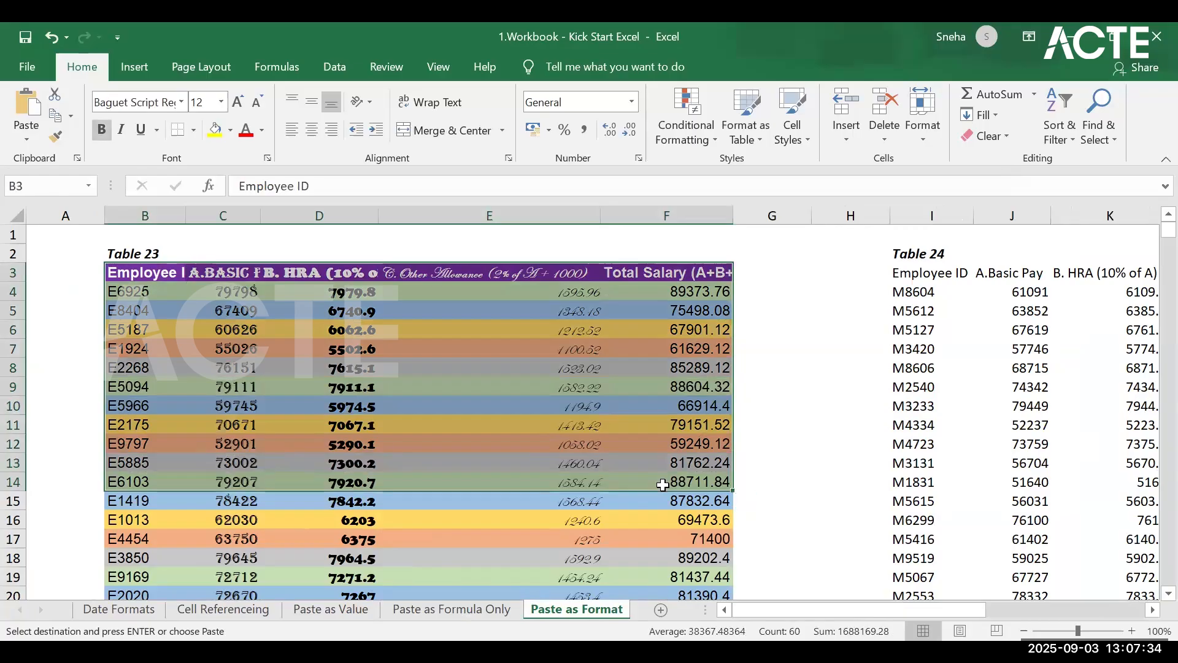
pyautogui.hotkey('ctrl', 'shift', 'Down')
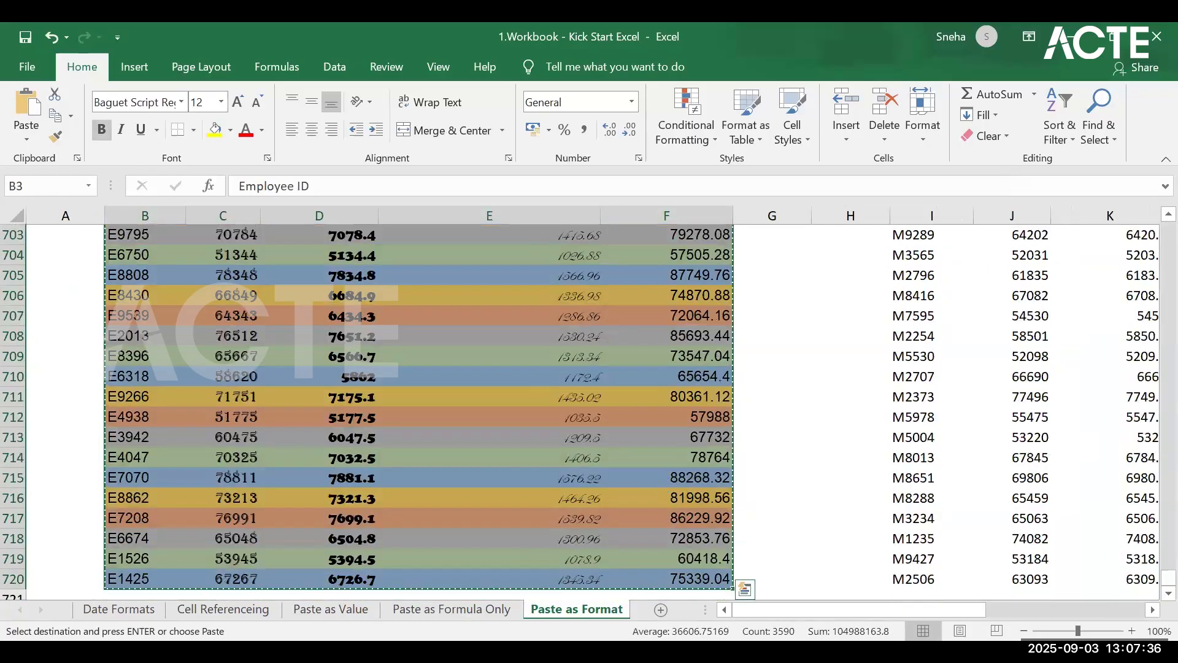
# Step: Paste only the formatting of Table 23 onto Table 24 starting at I3, and check the formatted columns
pyautogui.moveTo(1168, 577); pyautogui.dragTo(1168, 228)
pyautogui.click(917, 270)
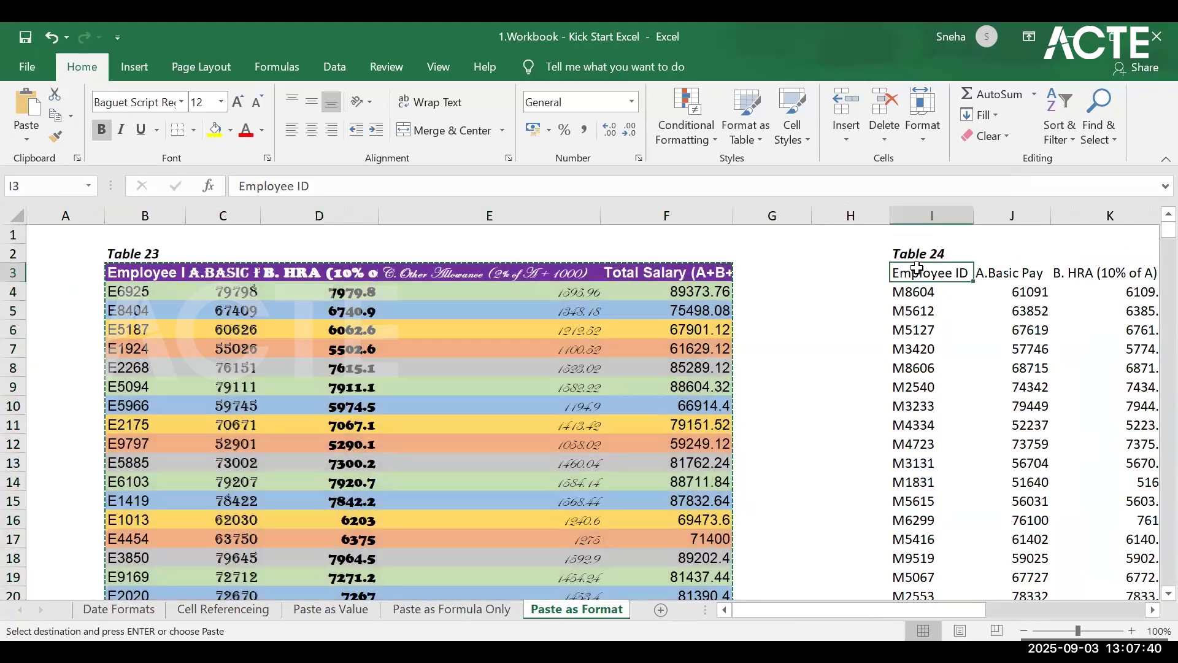
pyautogui.rightClick(920, 275)
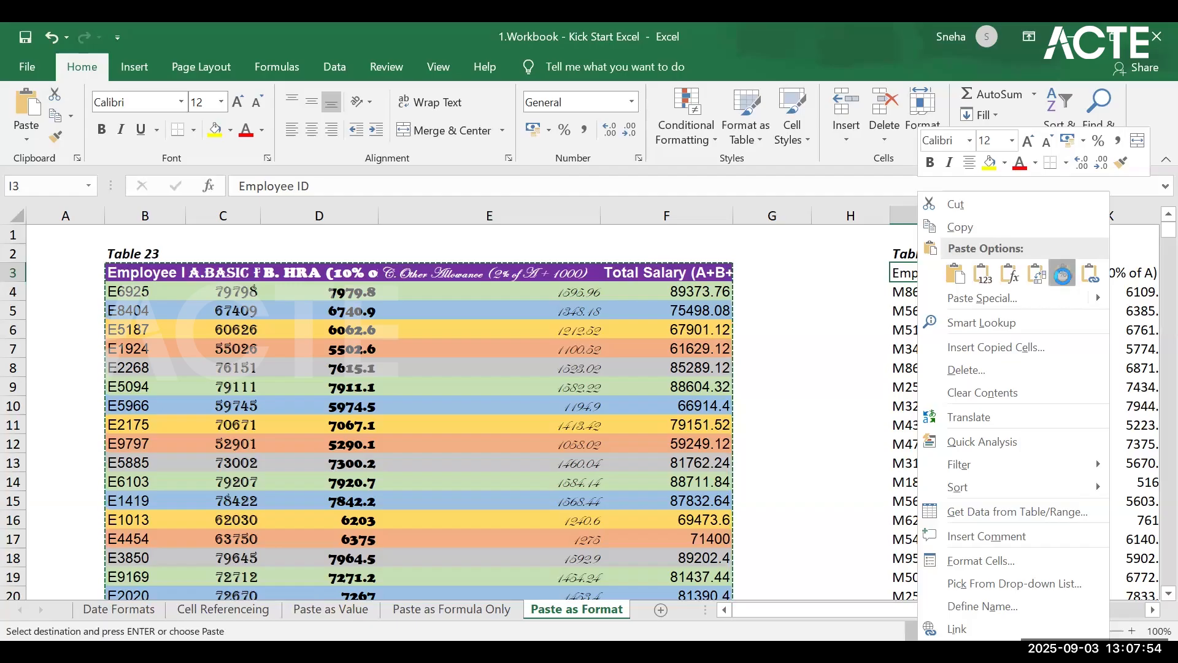
pyautogui.click(1063, 276)
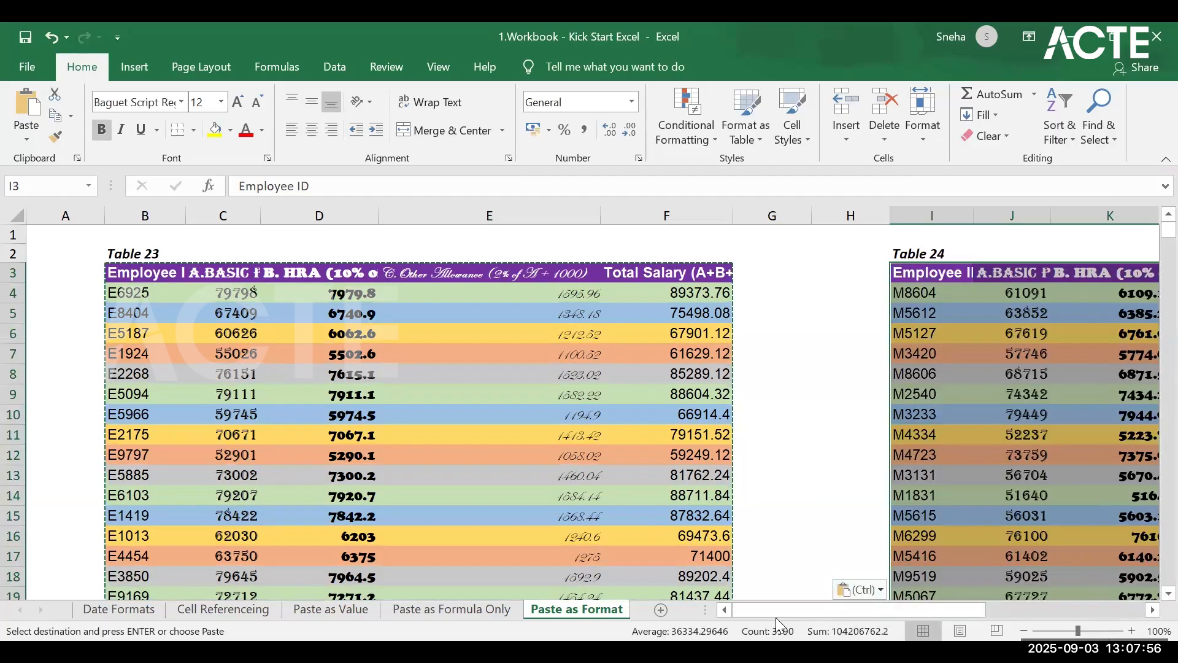
pyautogui.moveTo(906, 610); pyautogui.dragTo(1069, 608)
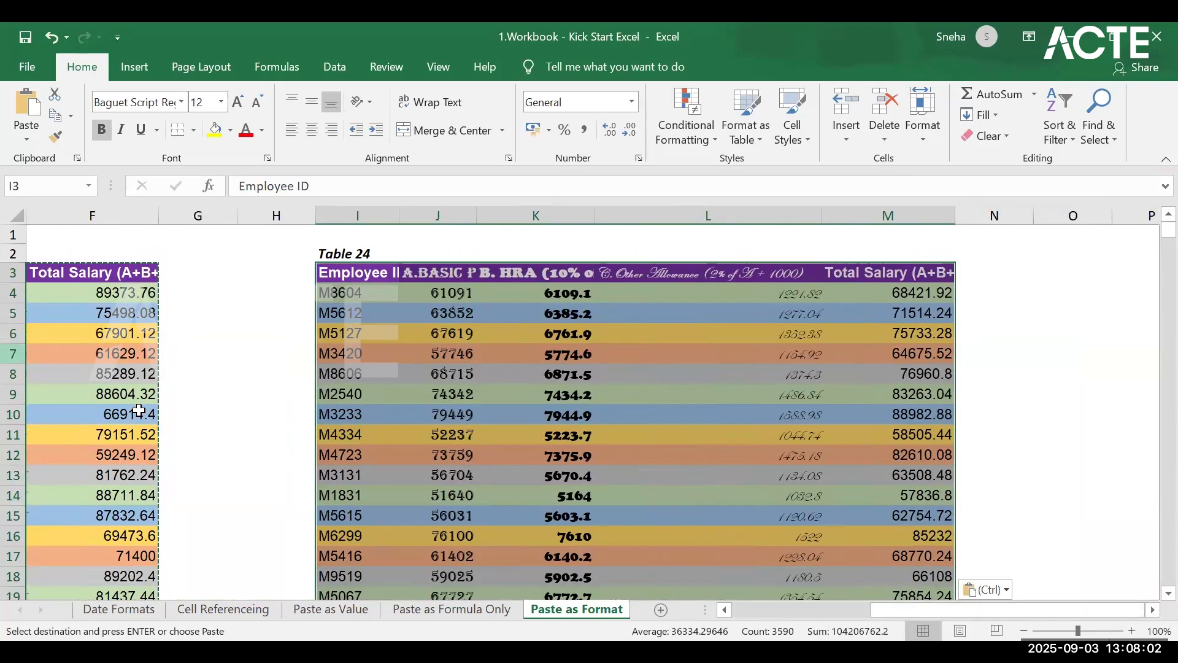
pyautogui.moveTo(878, 612); pyautogui.dragTo(857, 408)
pyautogui.click(847, 411)
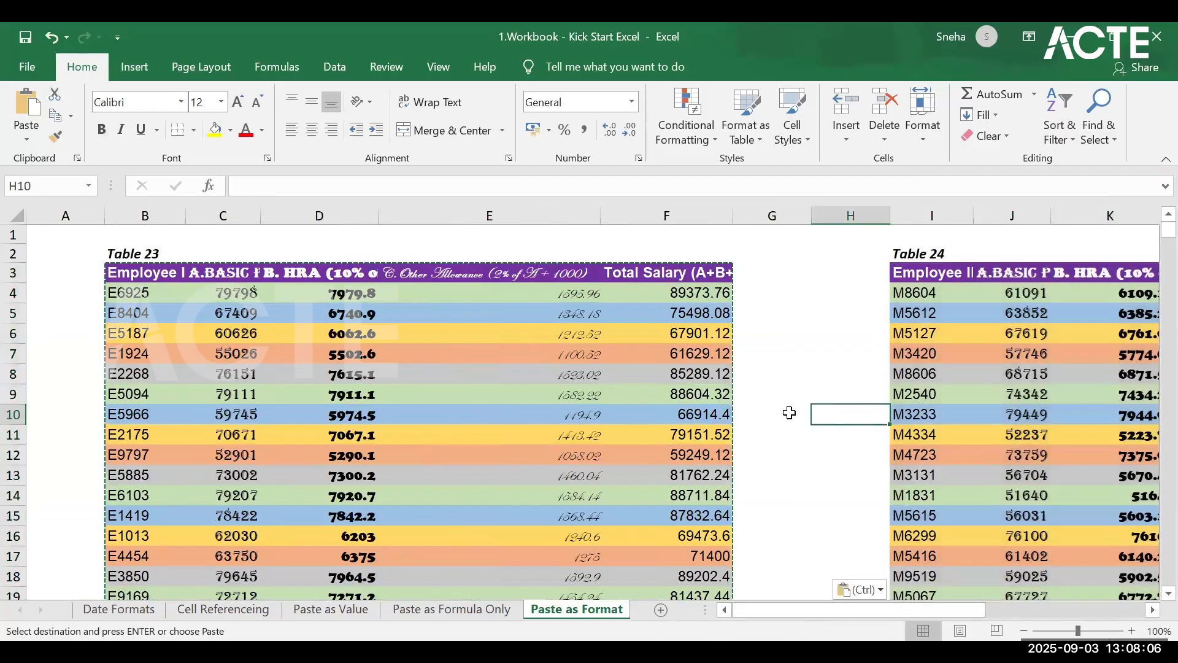
# Step: Review the Date Formats, Cell Referenceing, Paste as Value and Paste as Formula Only sheets, and return to Paste as Format
pyautogui.scroll(-8, 789, 413)
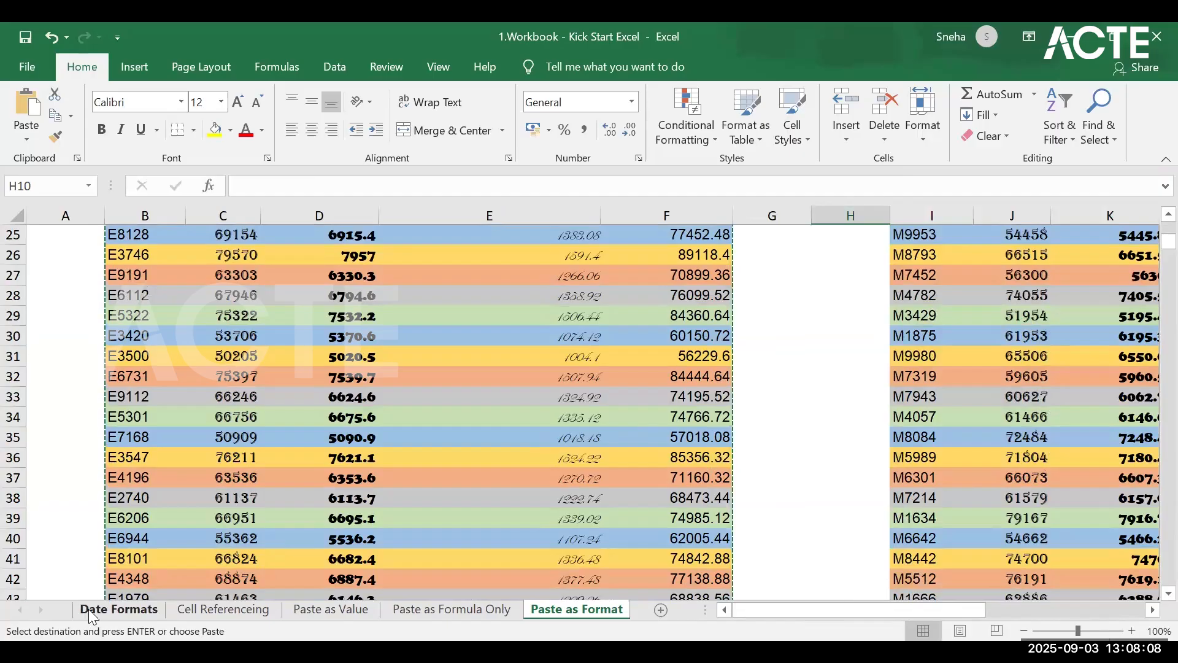
pyautogui.click(89, 608)
pyautogui.click(194, 614)
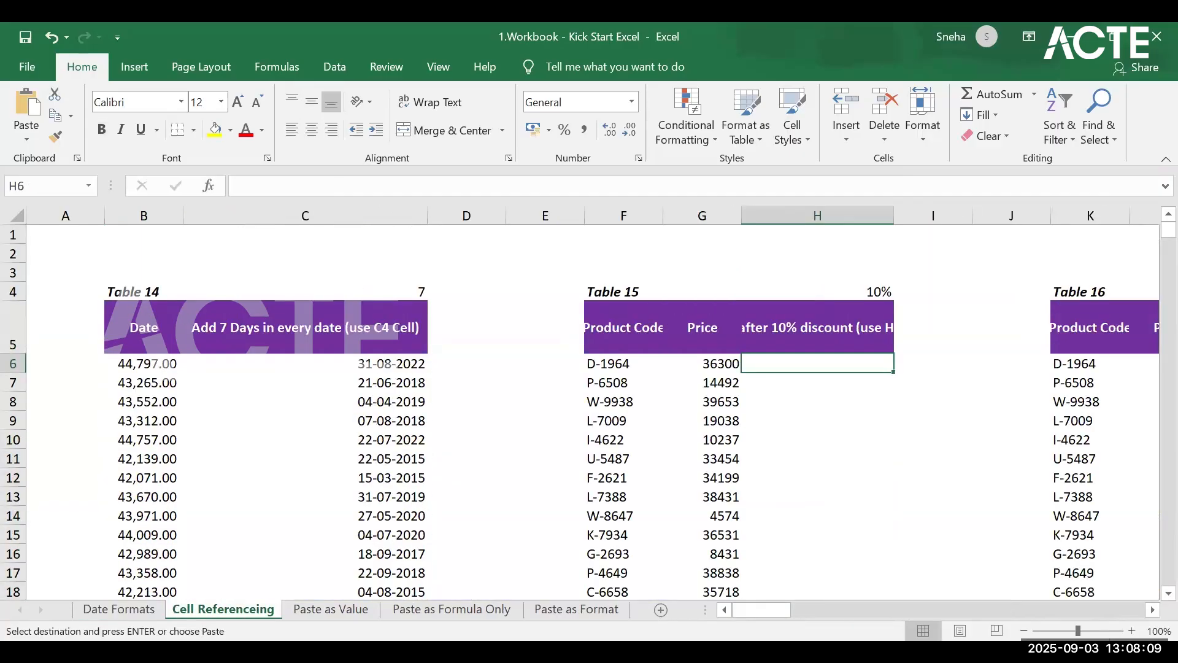
pyautogui.click(356, 616)
pyautogui.click(490, 616)
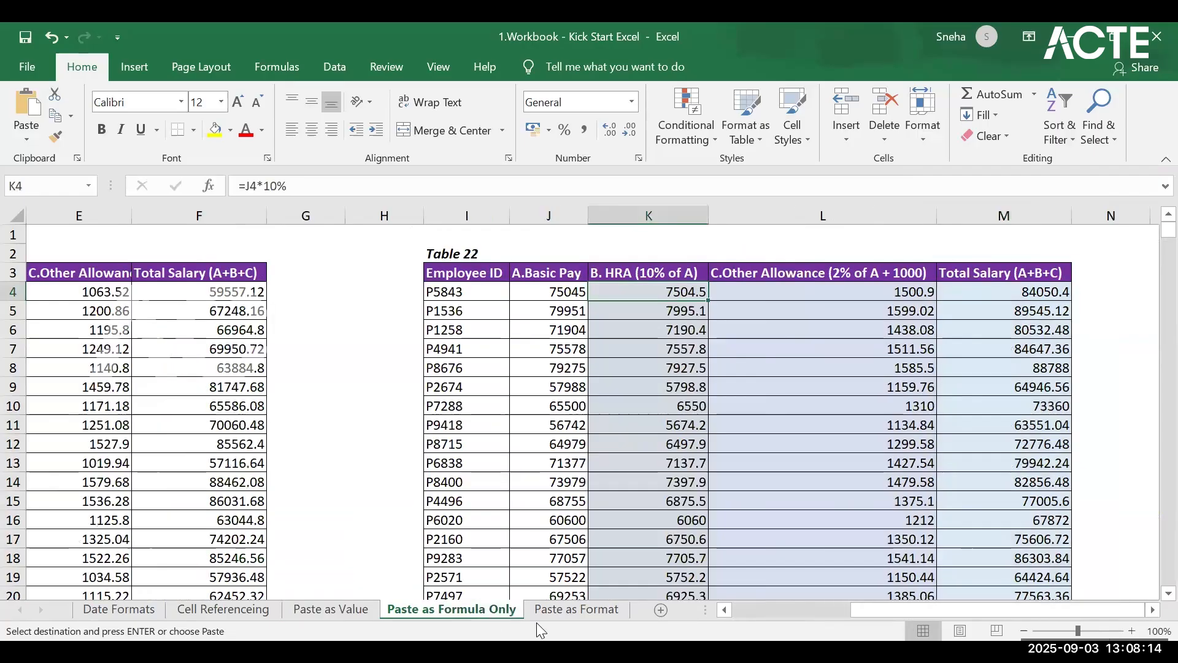
pyautogui.click(560, 616)
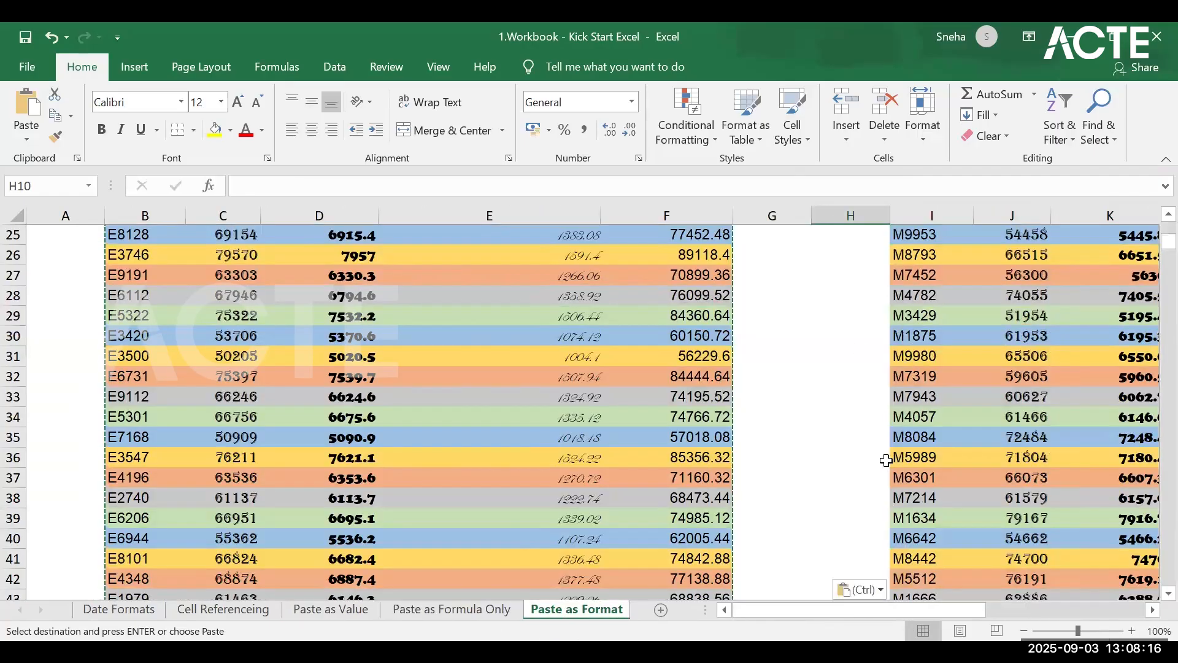
pyautogui.scroll(8, 836, 536)
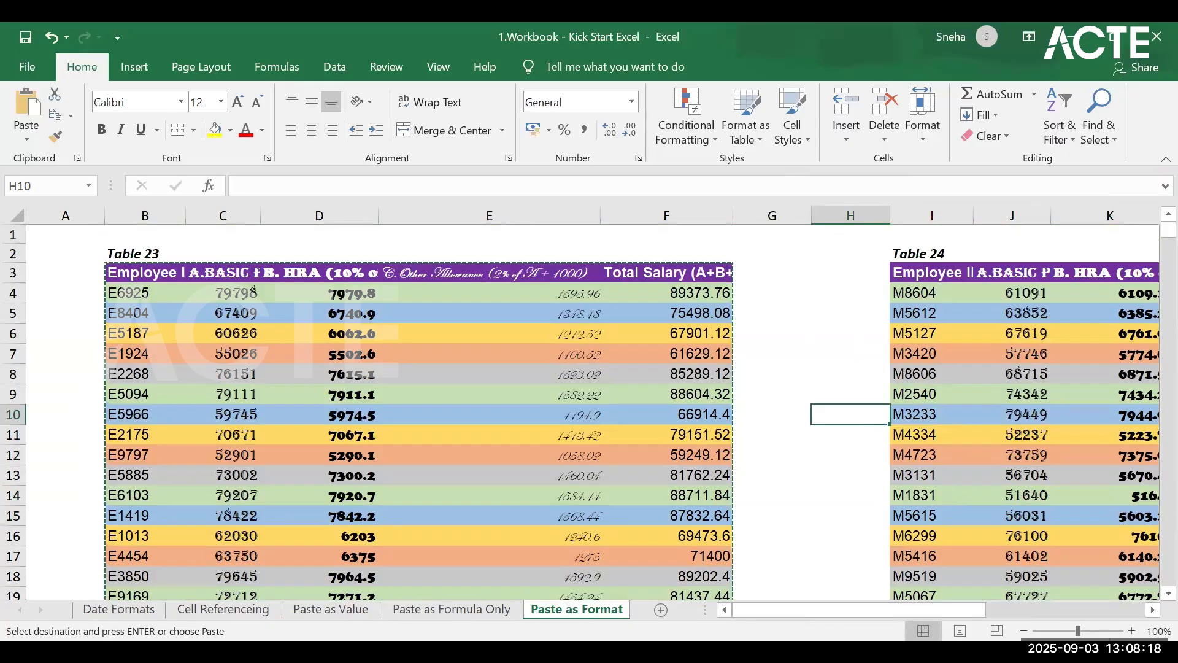